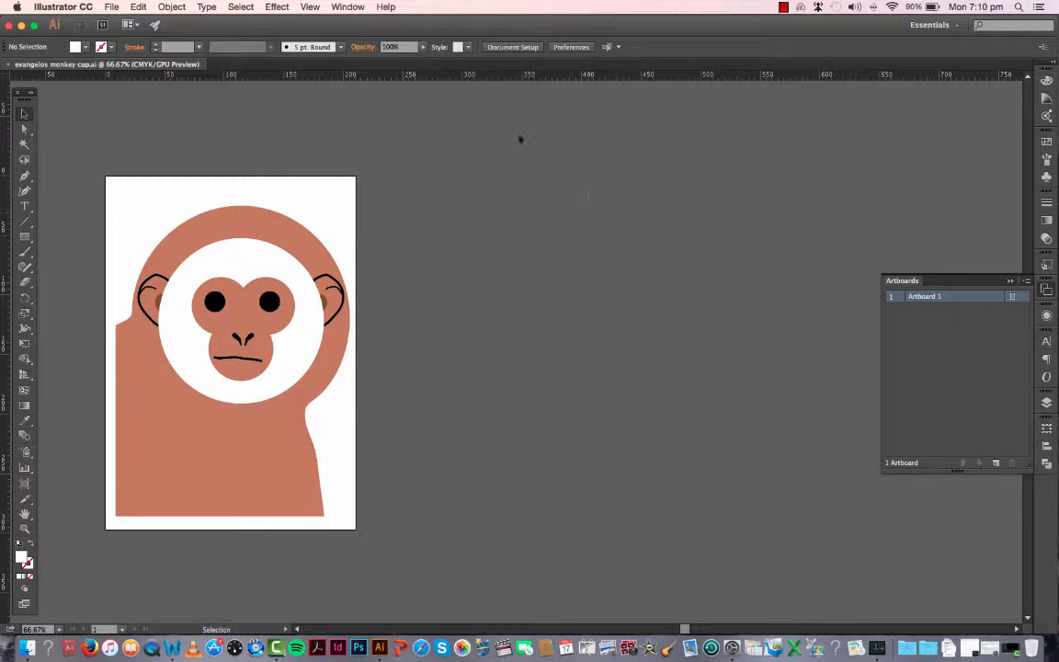
Step: Add a second artboard beside the monkey artboard
click(348, 7)
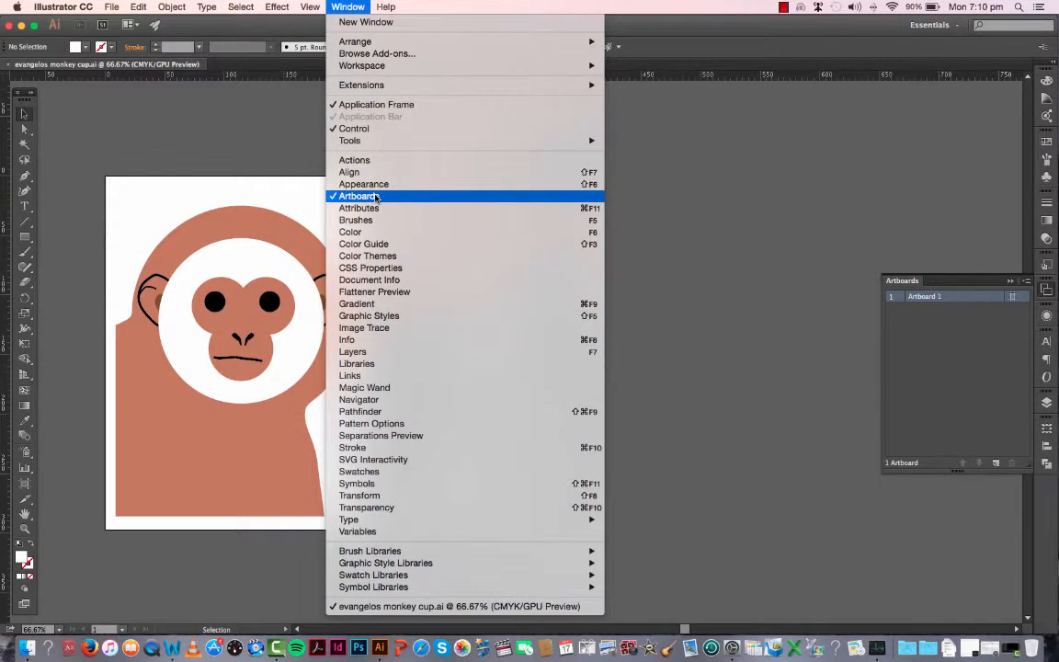
click(733, 215)
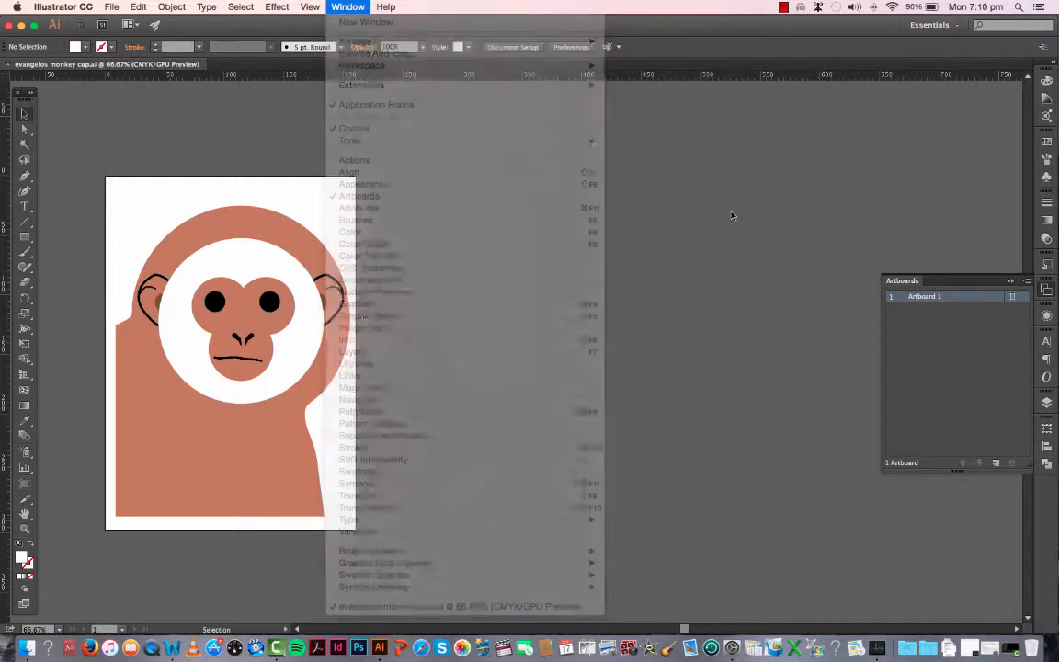
double_click(966, 299)
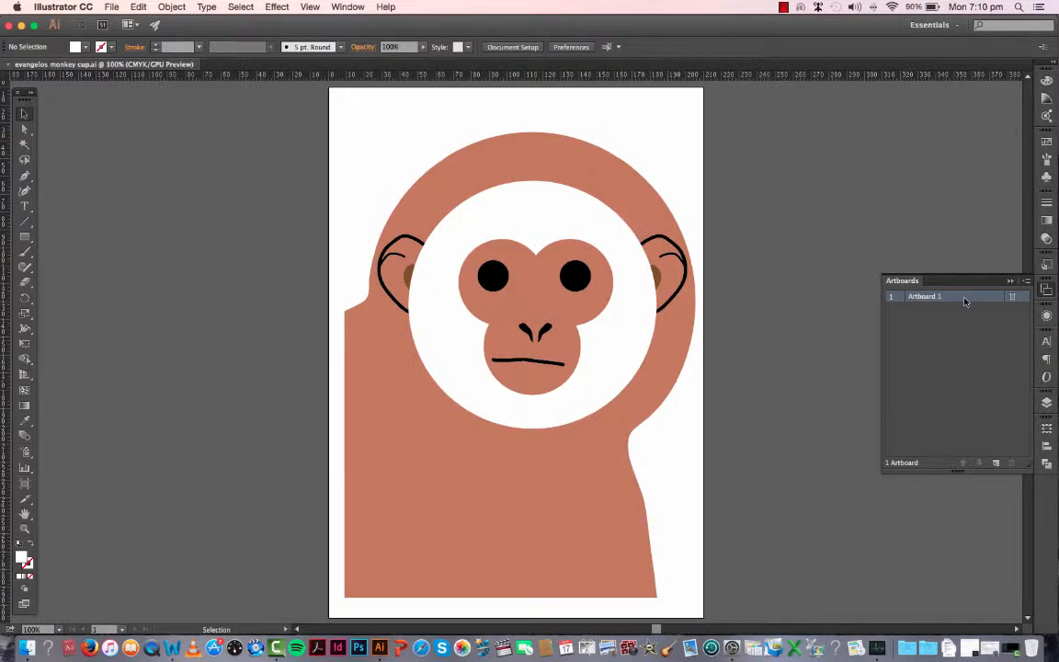
click(998, 465)
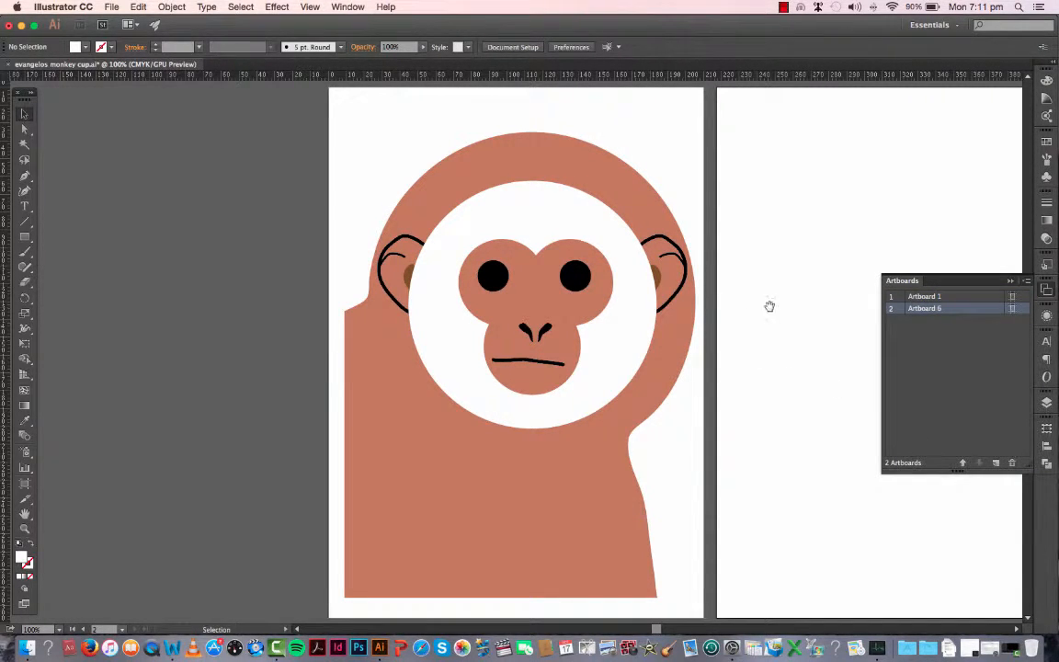
drag(768, 302, 565, 306)
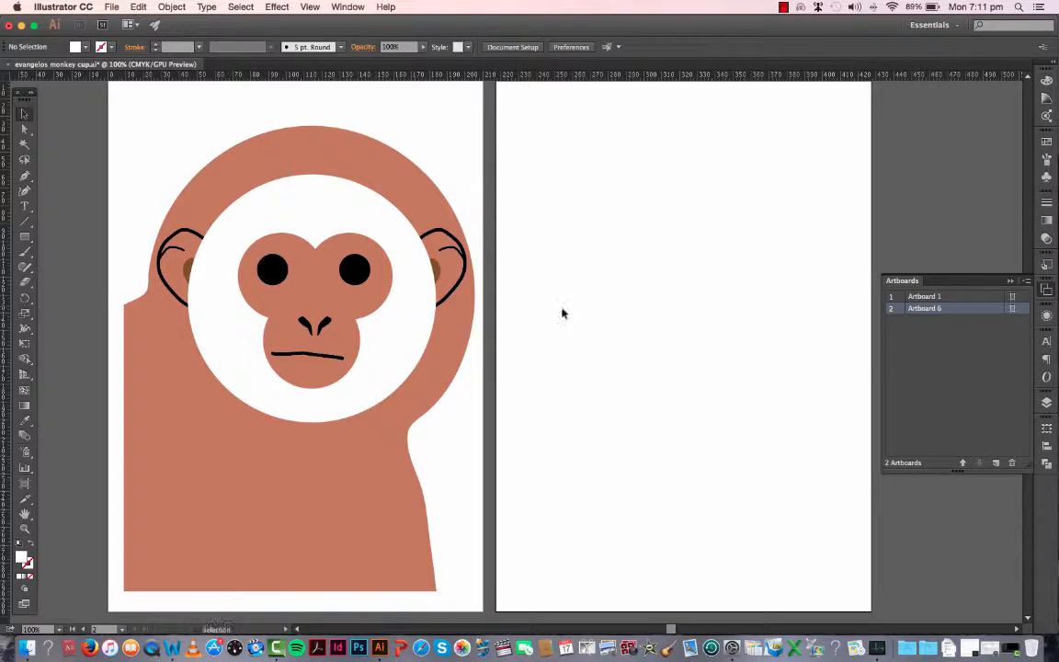
mouse_move(610, 311)
mouse_down()
mouse_move(584, 318)
mouse_move(626, 307)
mouse_move(584, 317)
mouse_move(610, 320)
mouse_move(608, 305)
mouse_move(603, 316)
mouse_up()
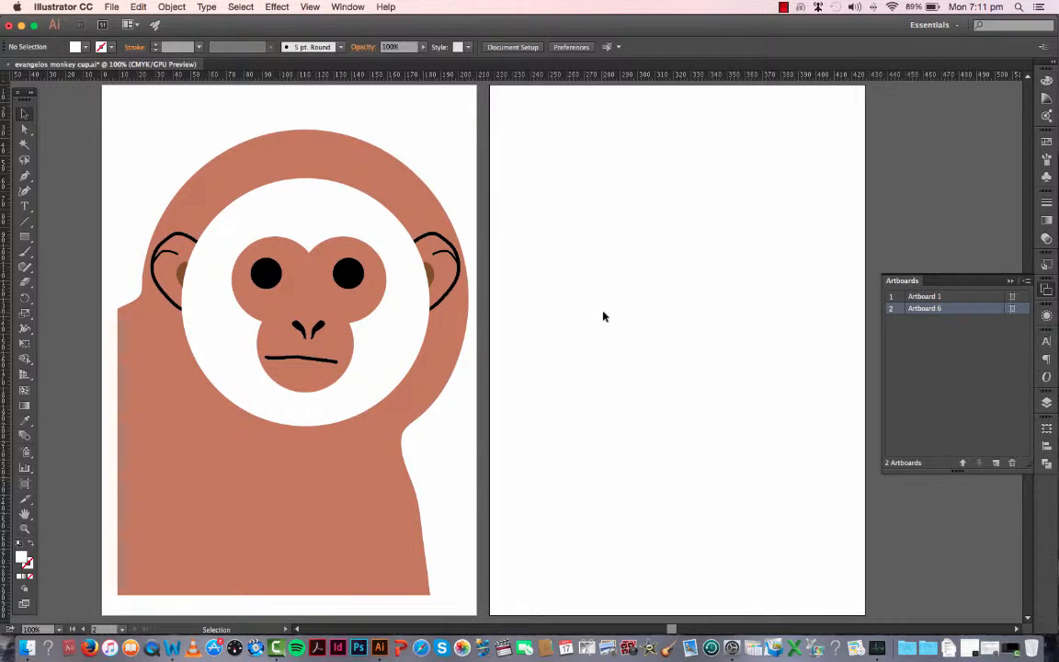
Step: Unlock the features, face, fur frame, ear and body layers
click(213, 195)
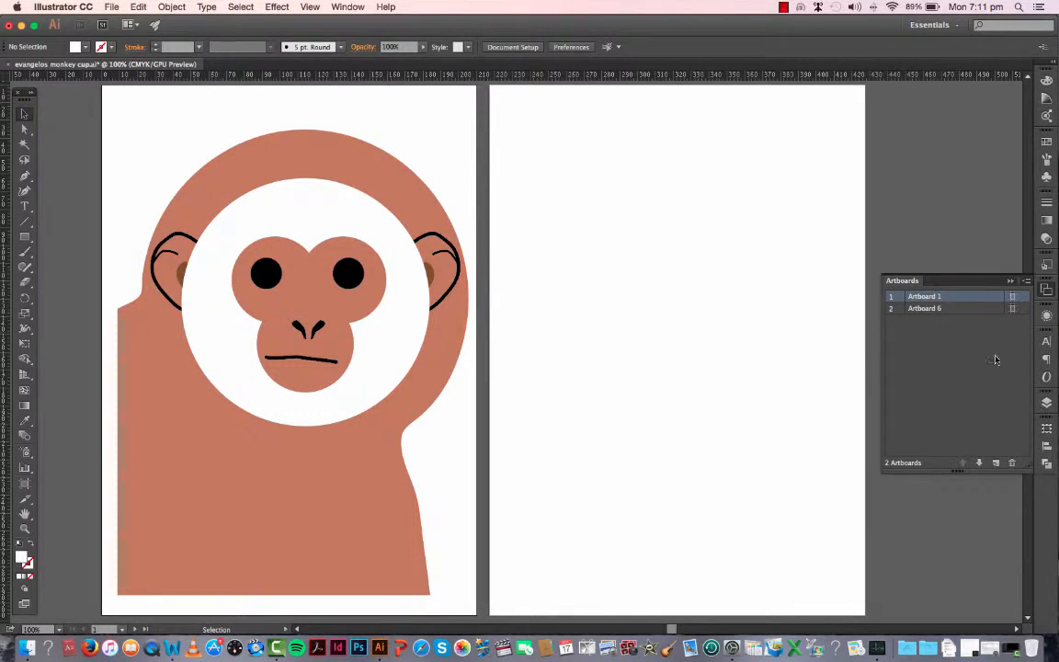
click(1046, 407)
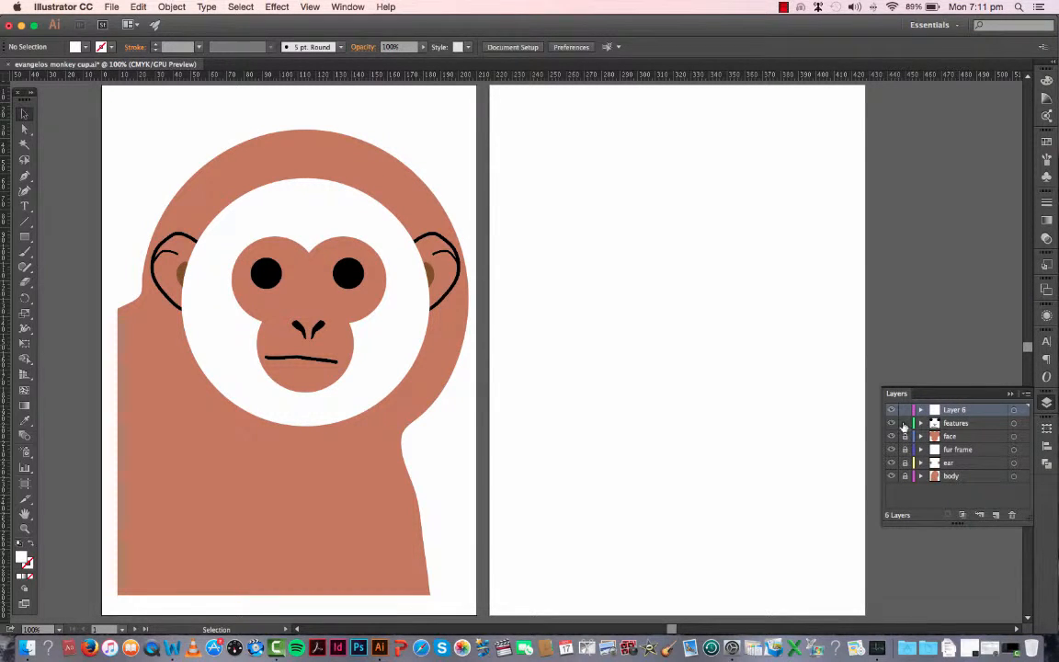
drag(904, 425, 906, 487)
Step: Select all of the monkey artwork and combine it into a single group
click(395, 366)
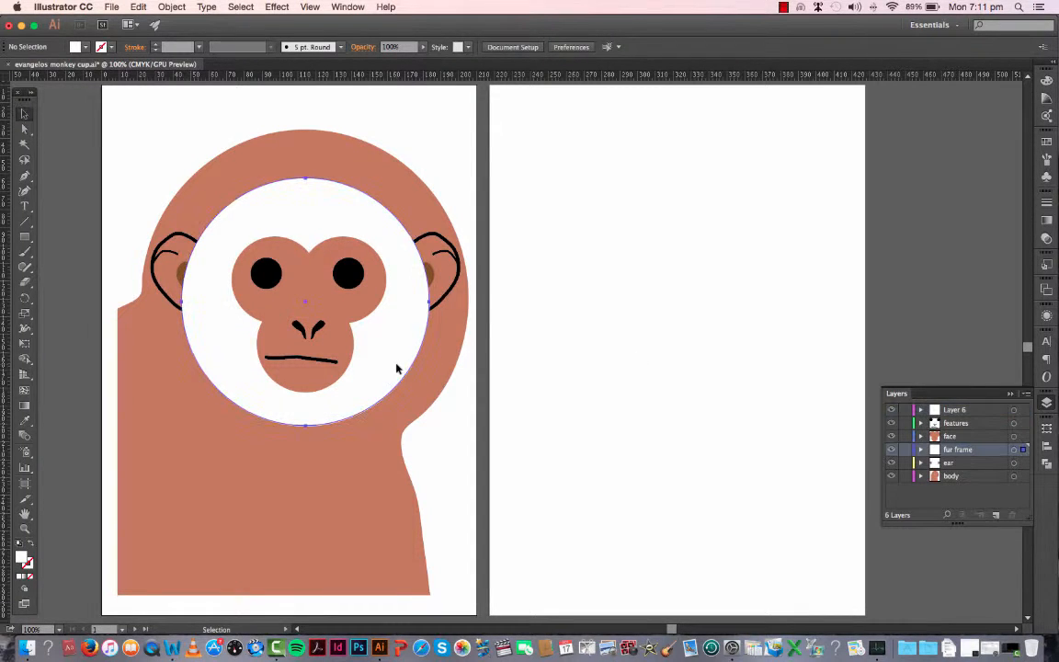
key(a)
key(v)
key(super+a)
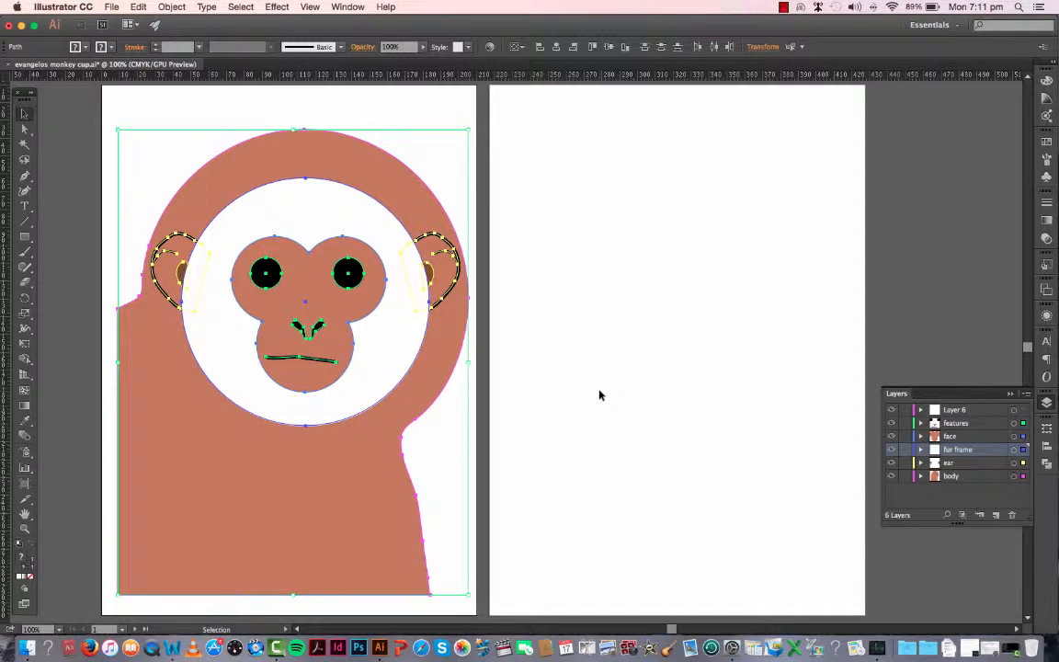
key(super+g)
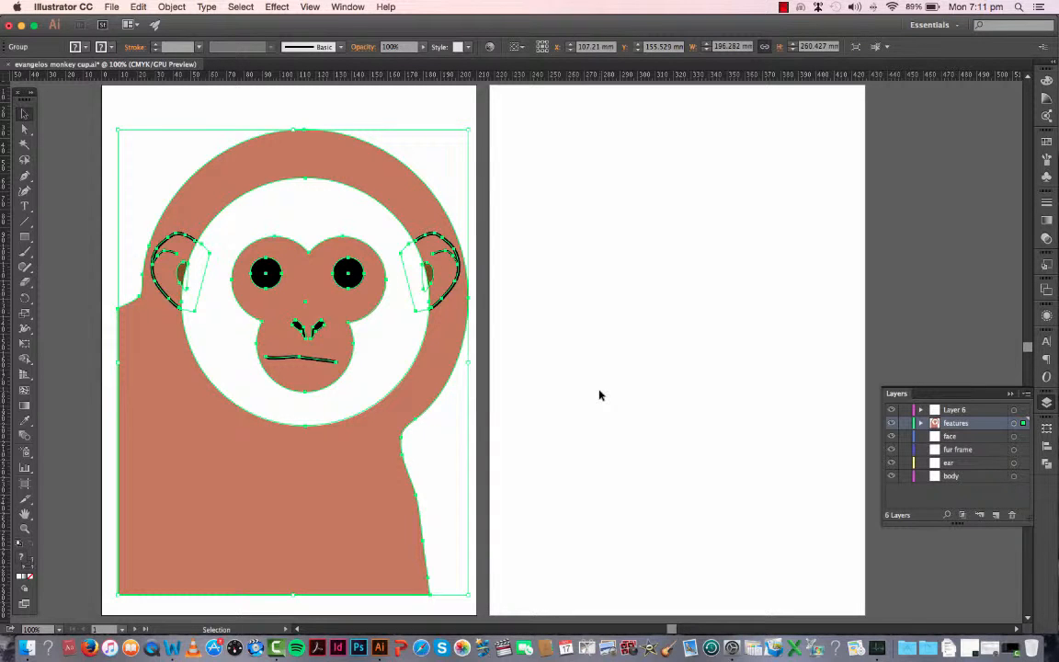
Step: Paste a copy of the monkey group, shrink it to about 80 × 106 mm, and place it on the upper part of the second artboard
key(a)
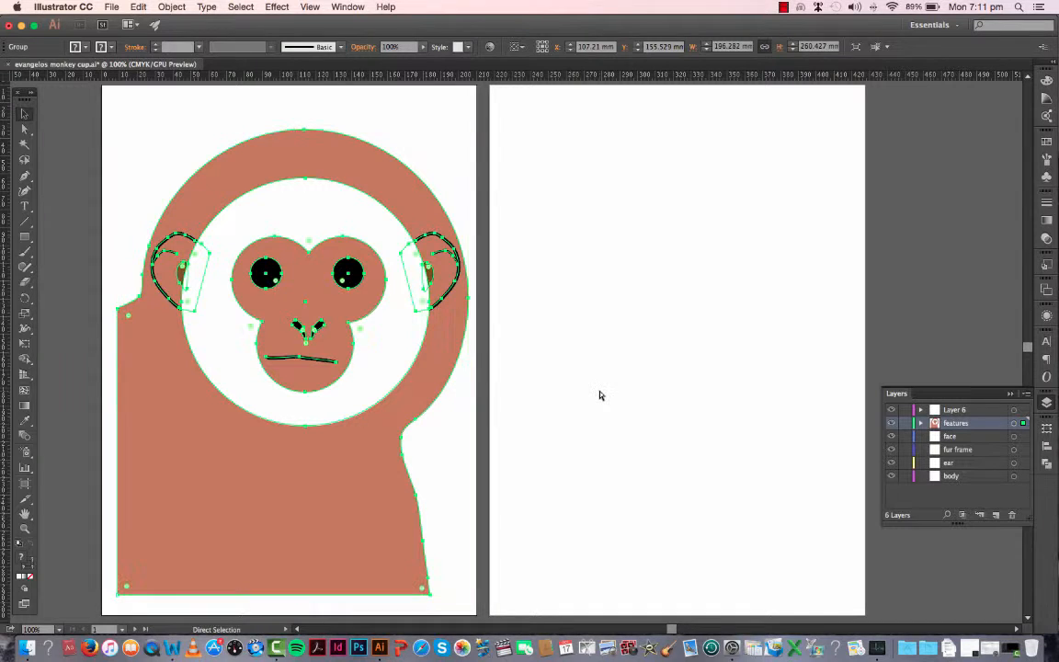
key(super+v)
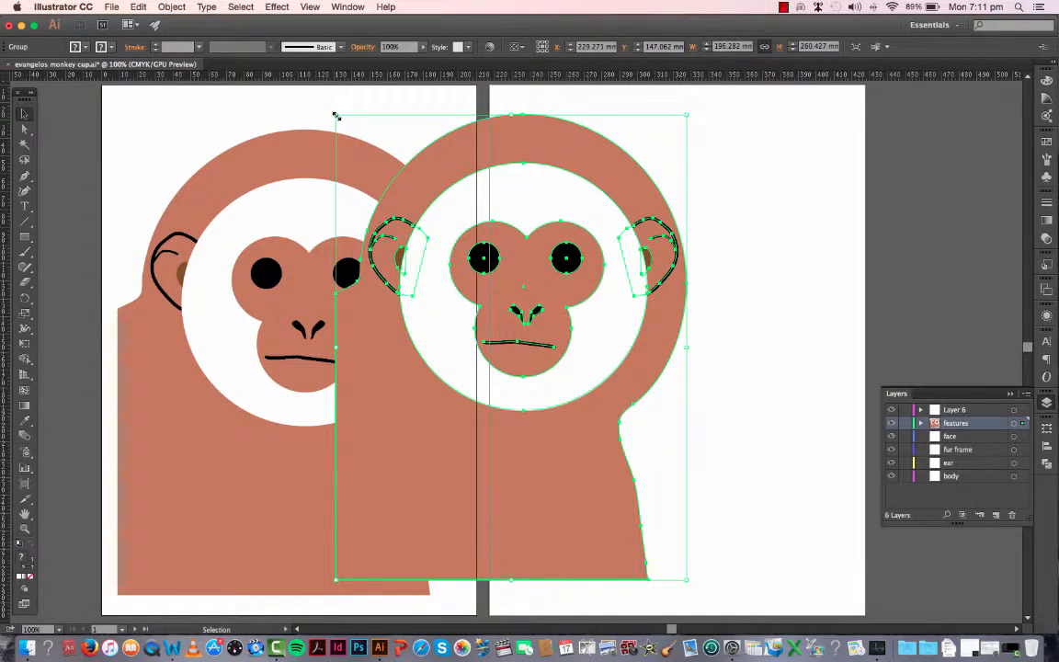
drag(336, 117, 543, 392)
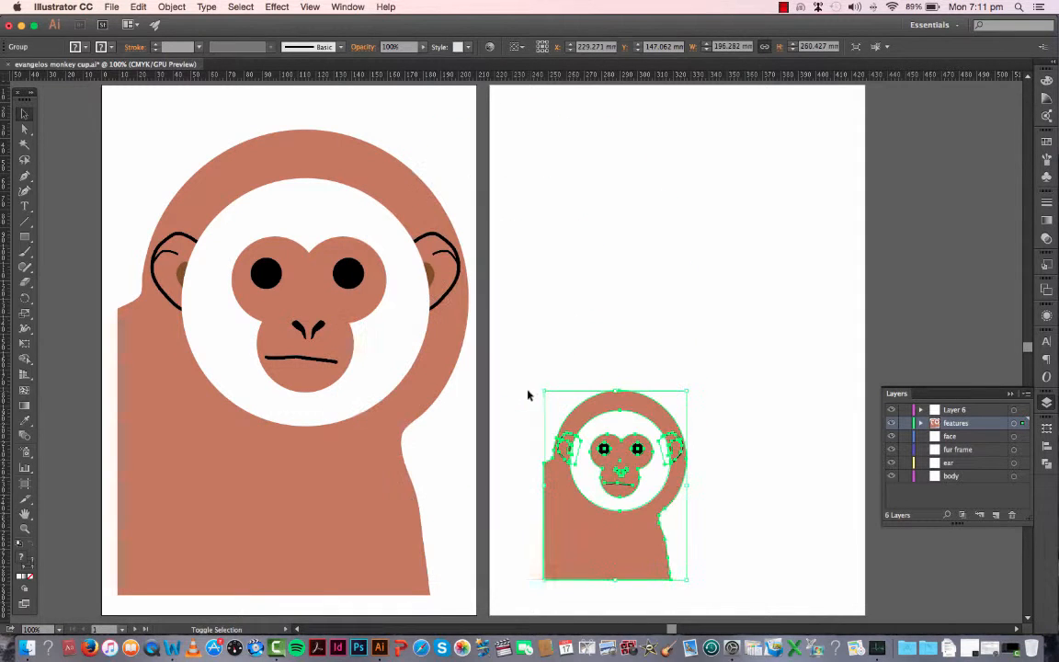
drag(597, 413, 647, 156)
click(534, 150)
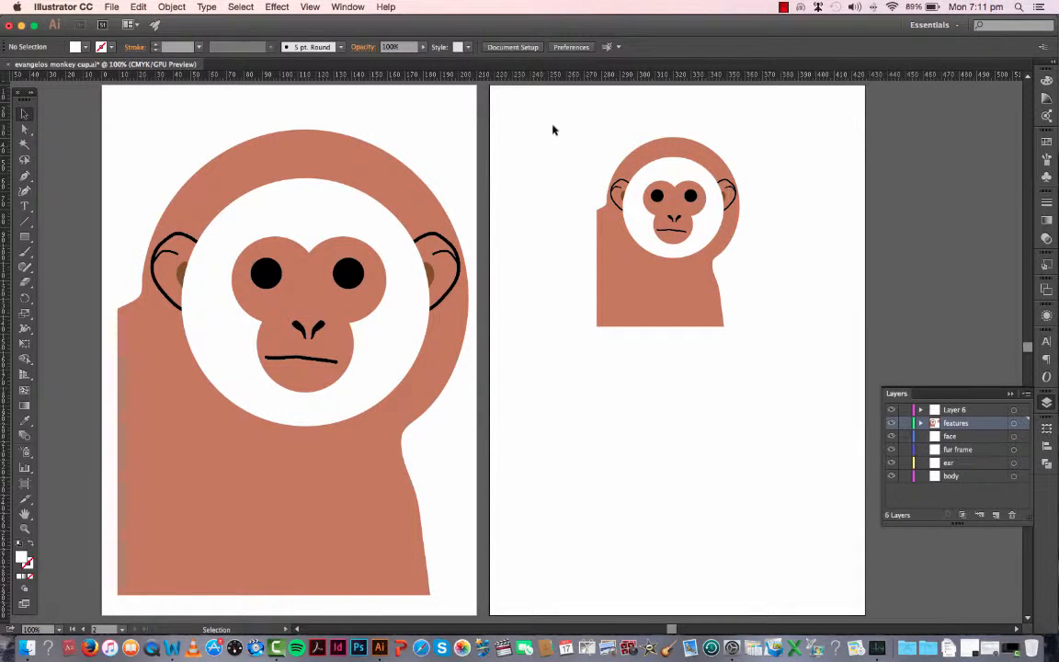
Step: Check that Scale Strokes & Effects is enabled in the small monkey's Scale settings and accept them at 100% uniform
drag(547, 120, 763, 401)
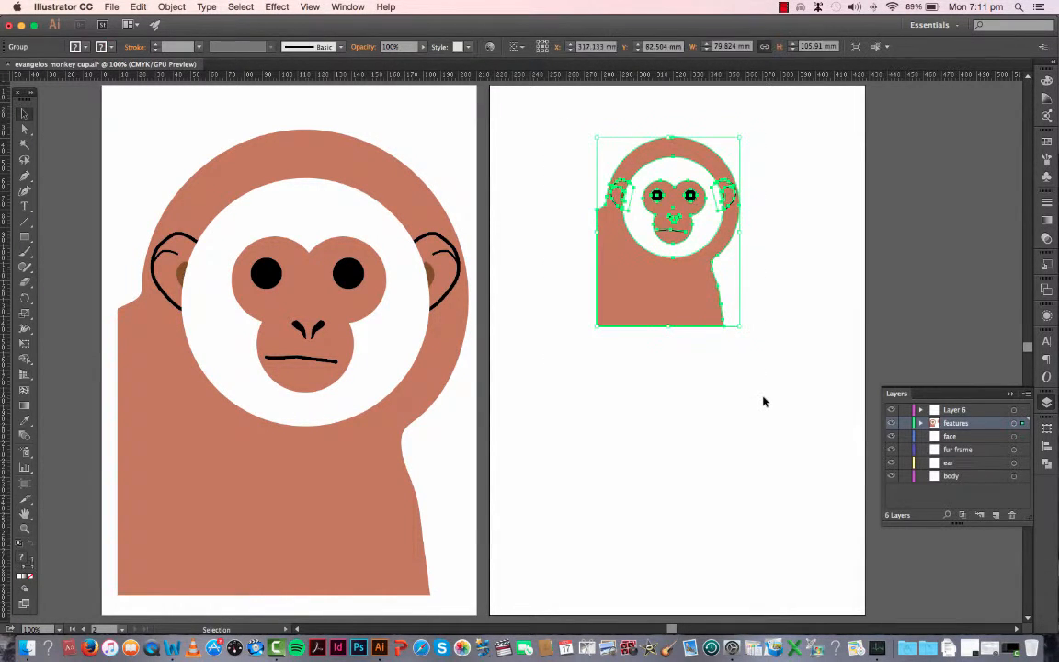
click(171, 7)
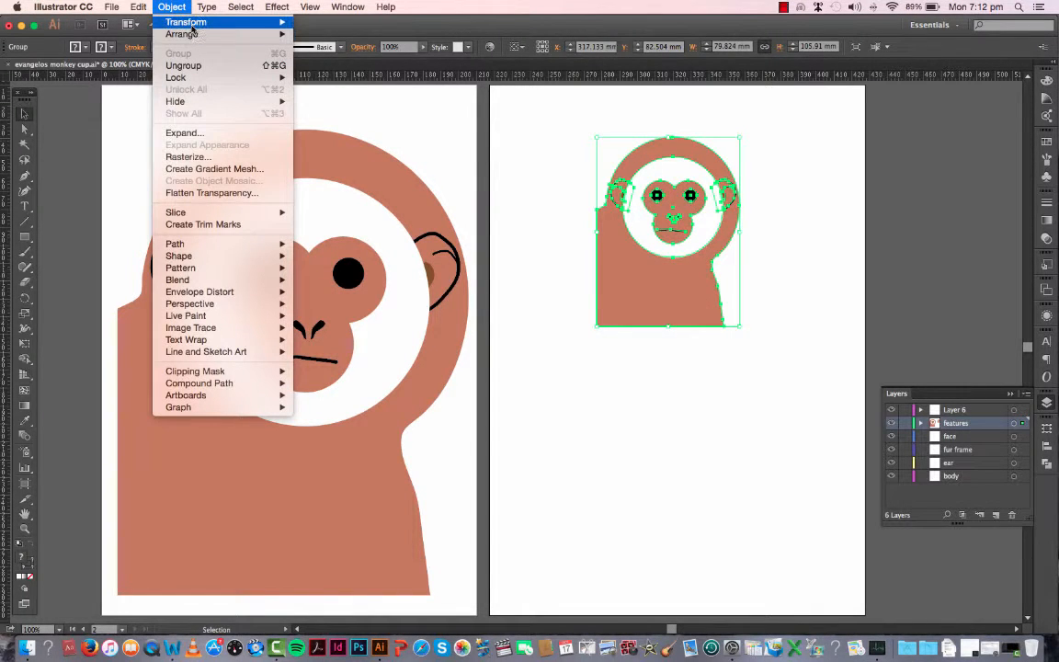
mouse_move(175, 23)
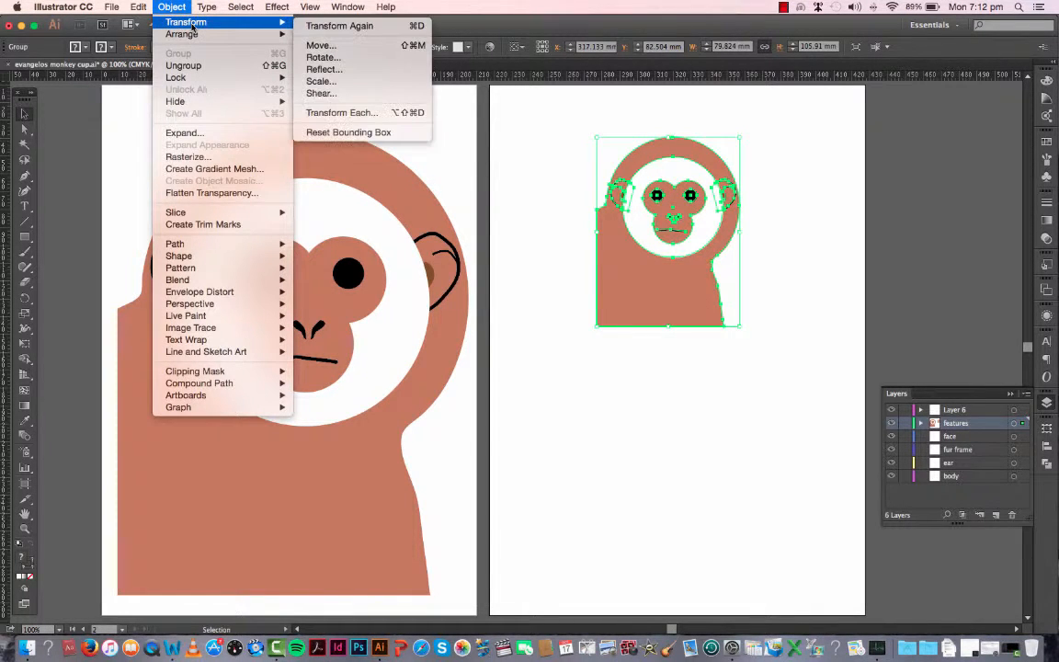
click(321, 81)
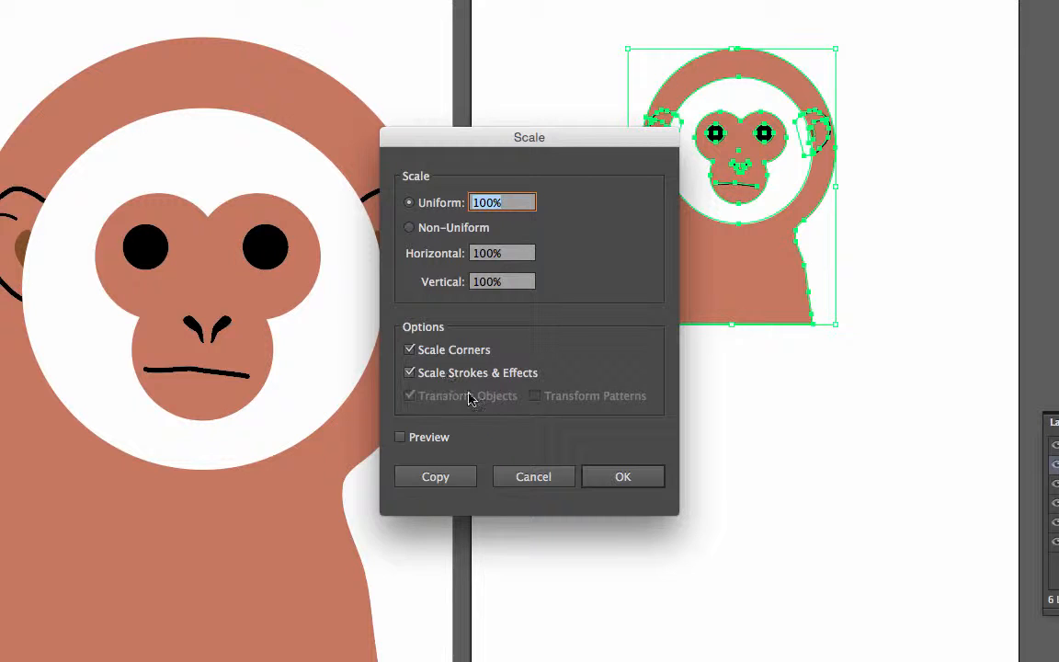
click(614, 477)
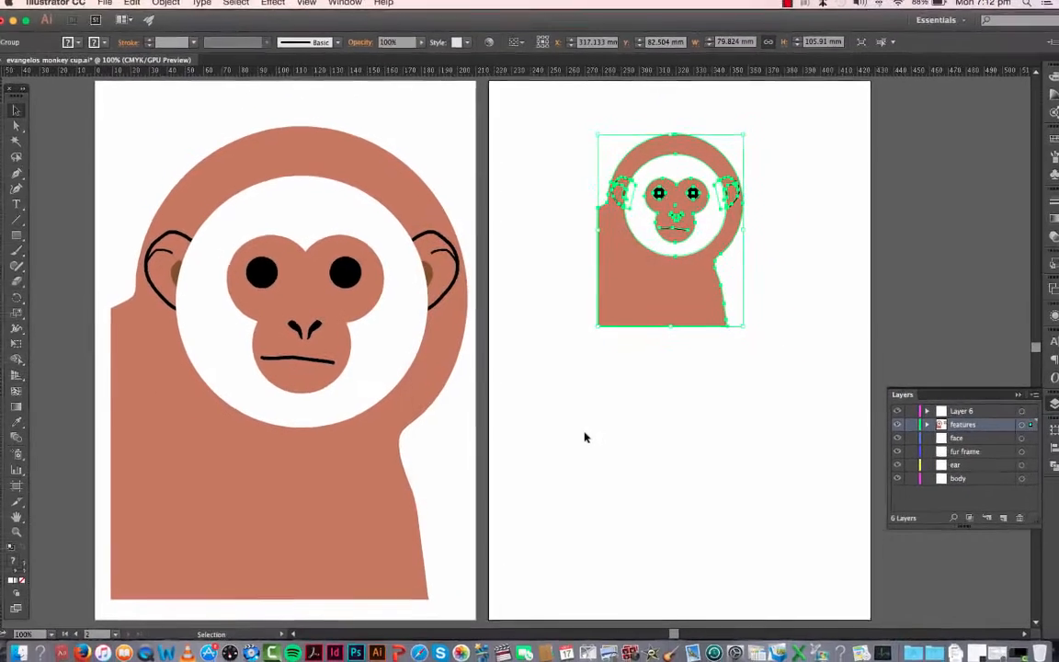
Step: Move the small monkey group down to the left side of the second artboard
click(707, 439)
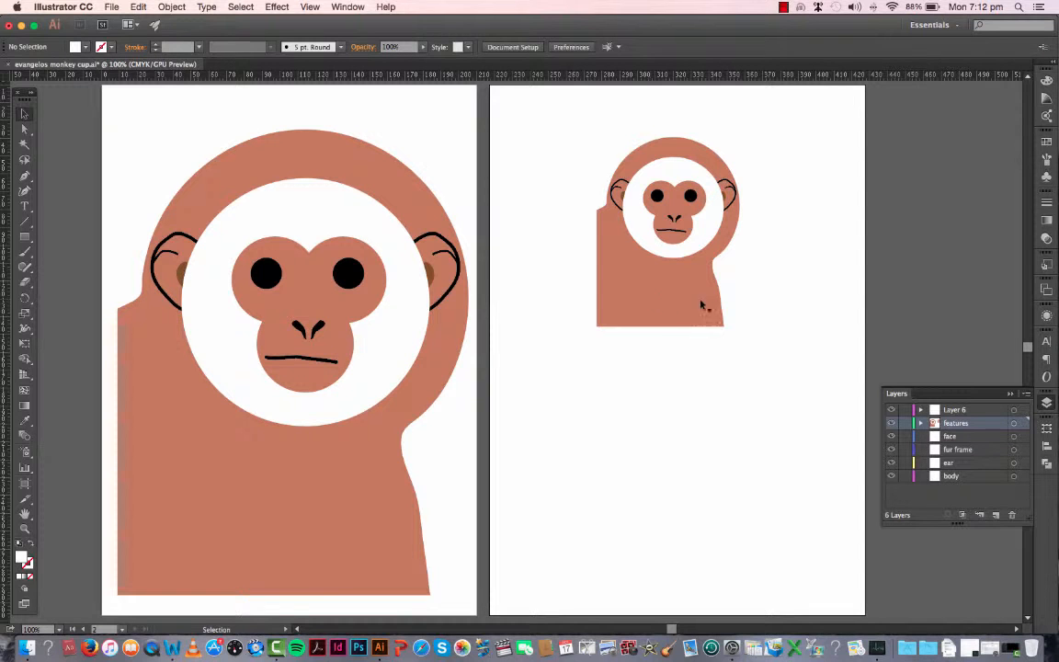
click(685, 266)
drag(674, 286, 586, 405)
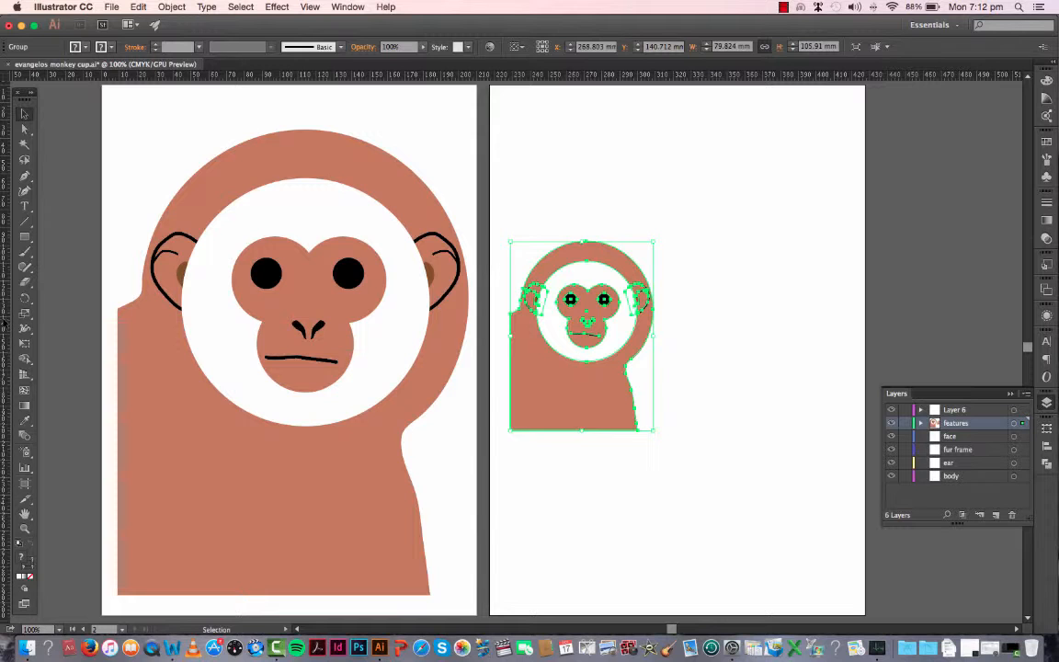
Step: Show the hidden guides and clear all of them from the document
drag(4, 368, 671, 397)
key(super+semicolon)
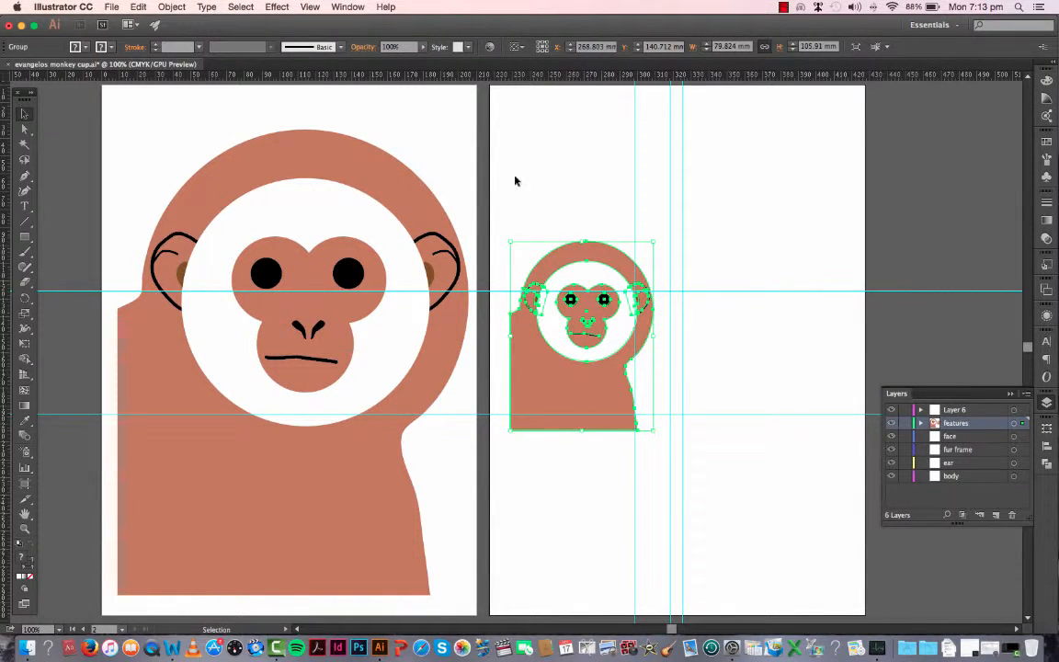
click(307, 7)
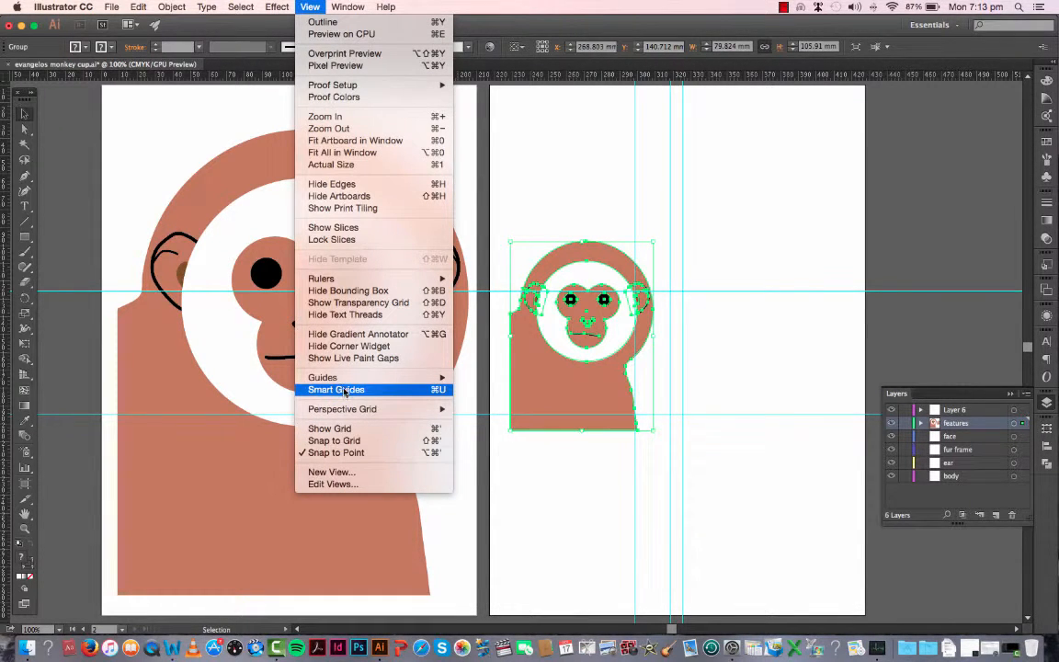
mouse_move(368, 377)
click(504, 426)
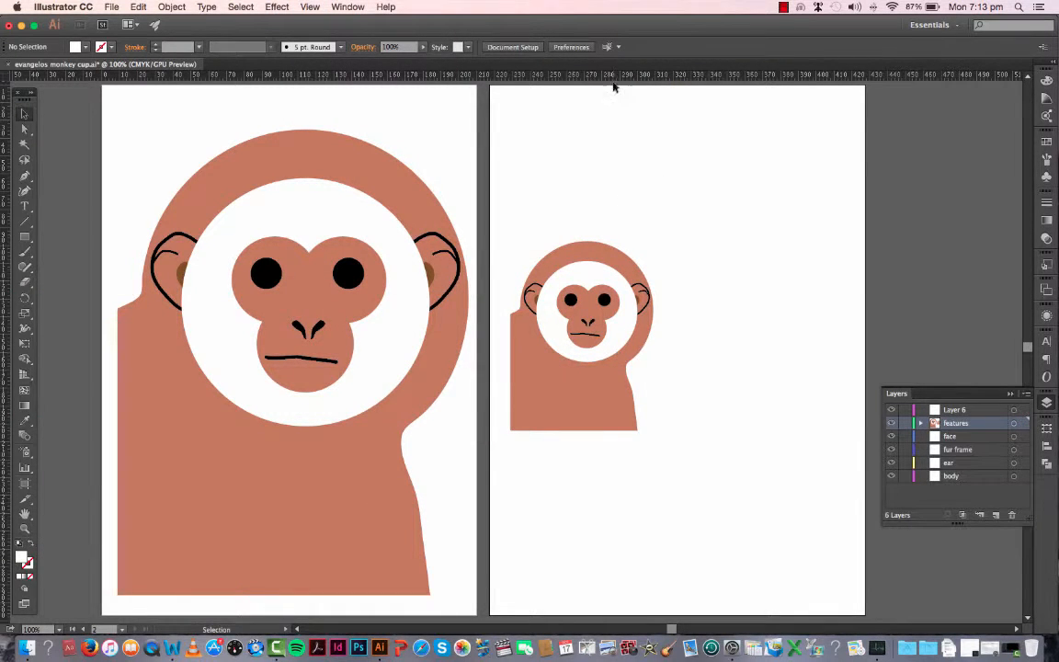
Step: Place horizontal guides at the small monkey's top and bottom edges and a vertical guide to its right at about 332 mm
drag(614, 79, 604, 246)
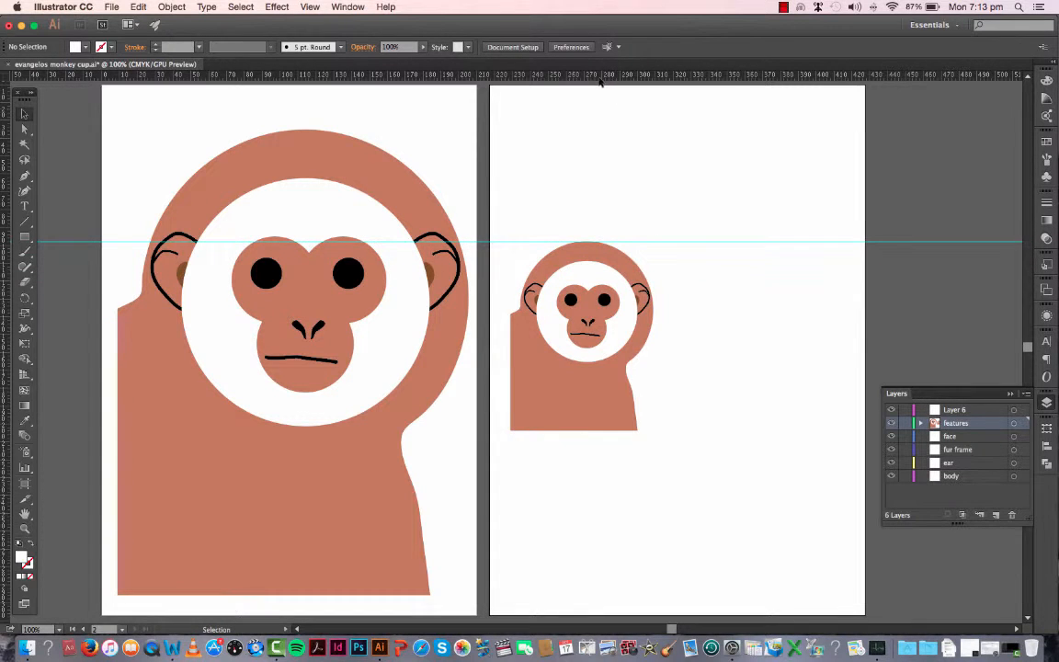
drag(603, 79, 579, 436)
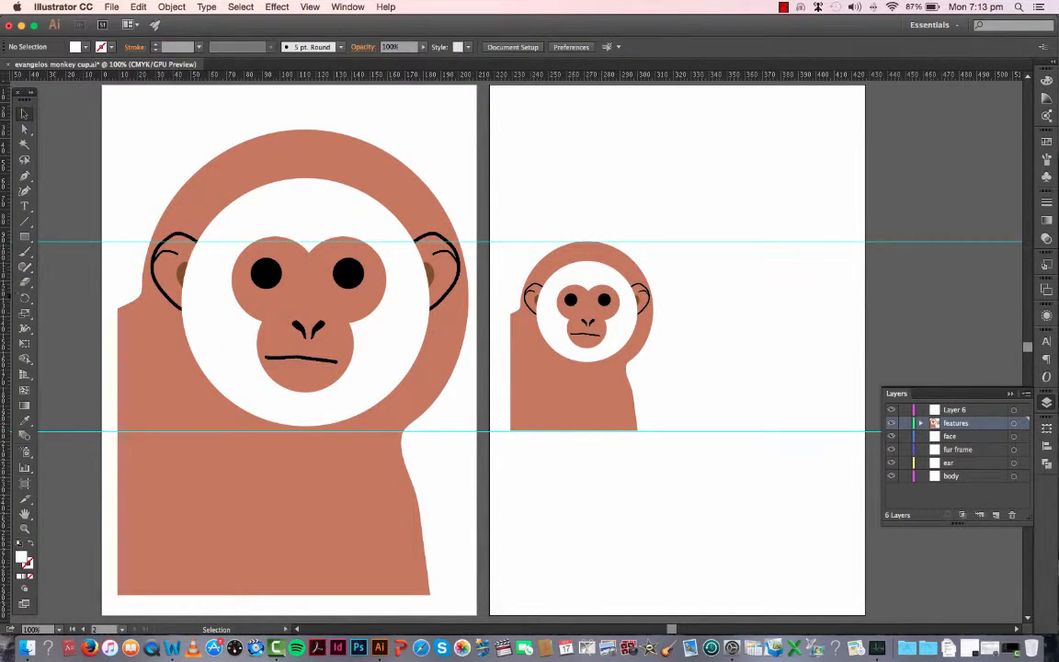
drag(5, 266, 694, 381)
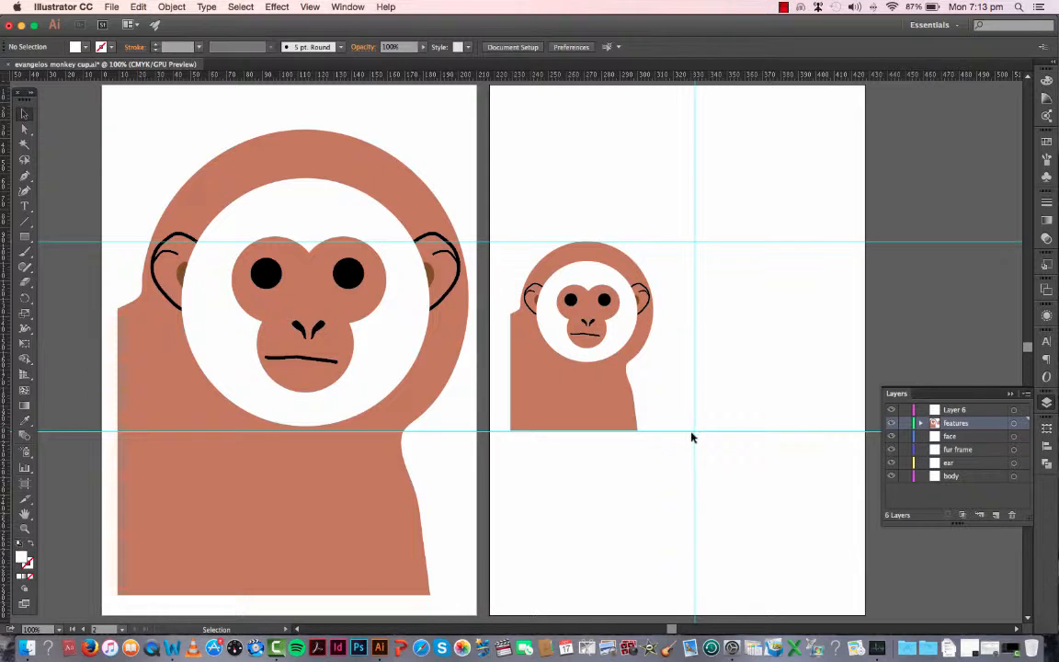
Step: Draw an open cup half-profile with the Pen tool from the vertical guide, about 42 mm wide and 107 mm high, spanning the horizontal guides
click(25, 176)
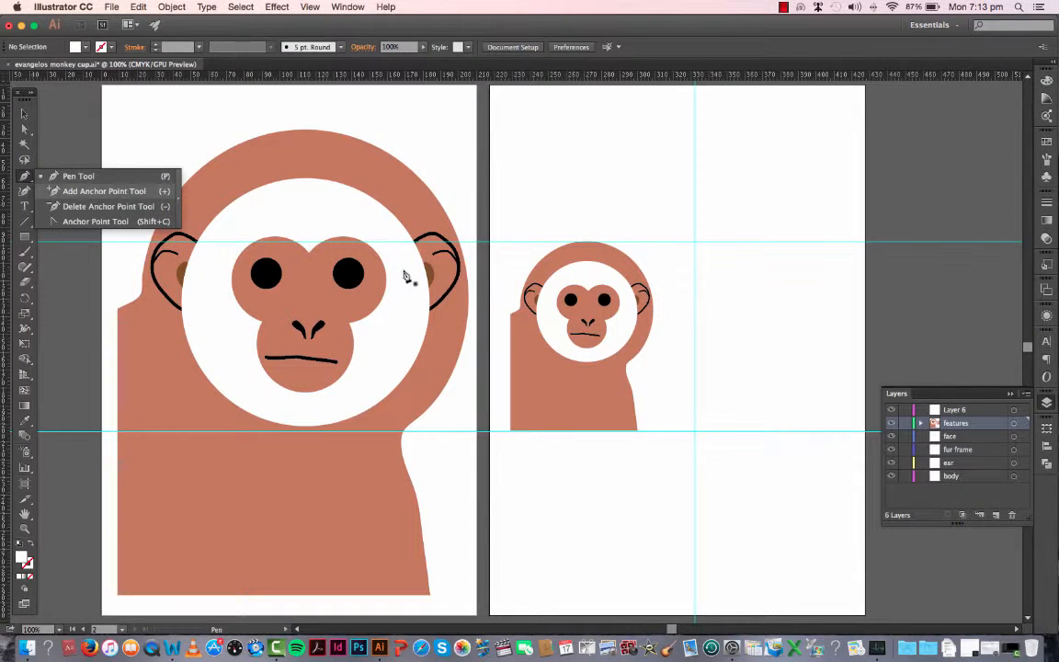
click(694, 242)
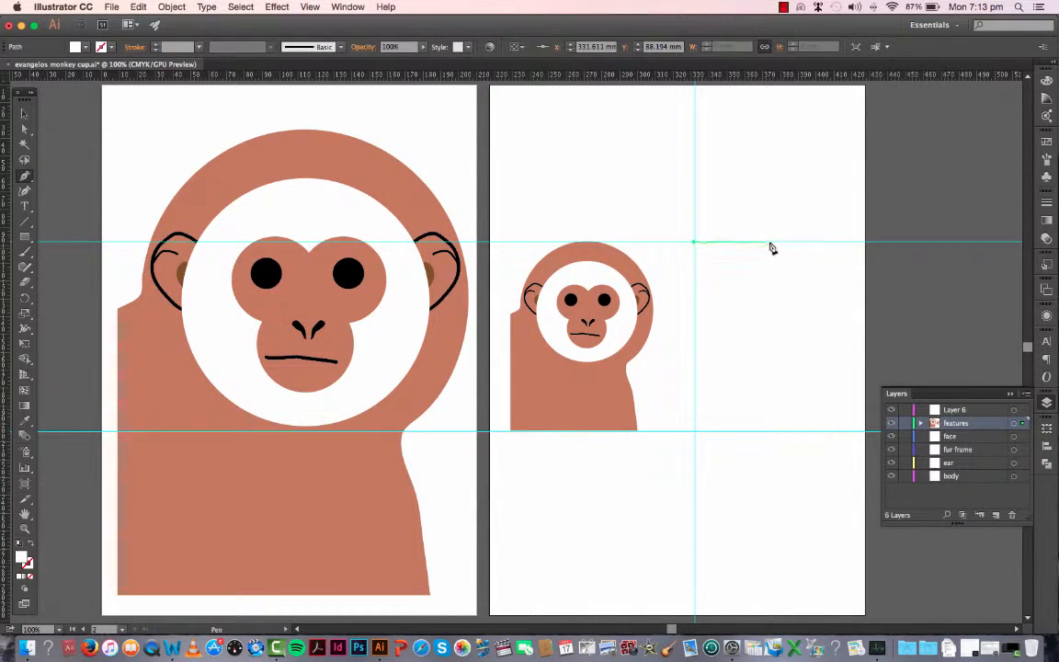
click(770, 242)
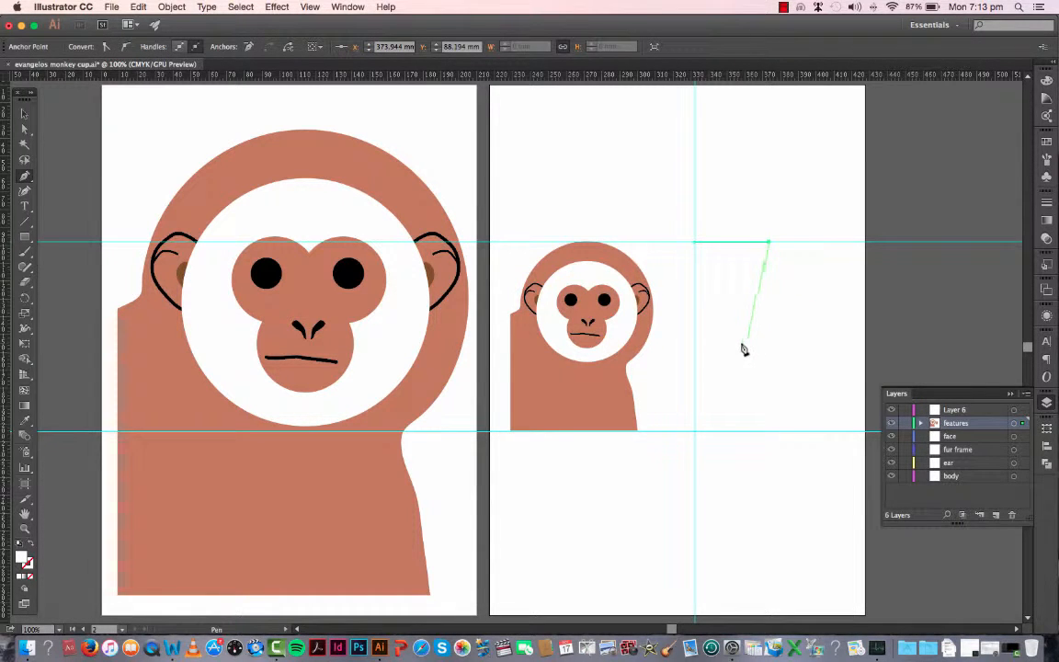
drag(737, 373, 734, 401)
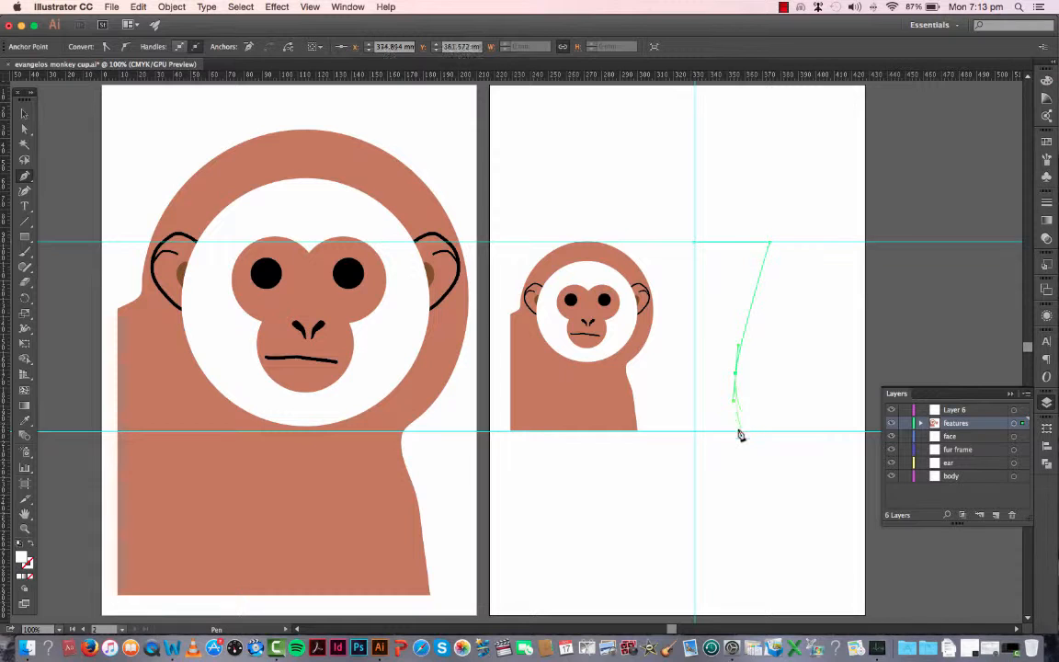
click(738, 433)
click(695, 433)
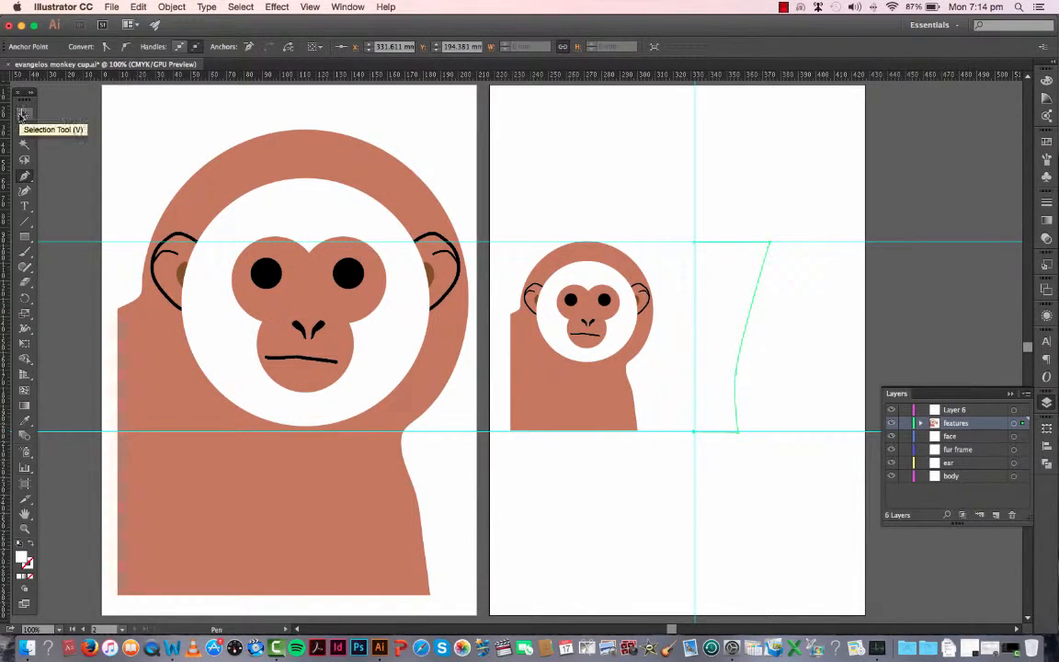
click(22, 114)
key(Delete)
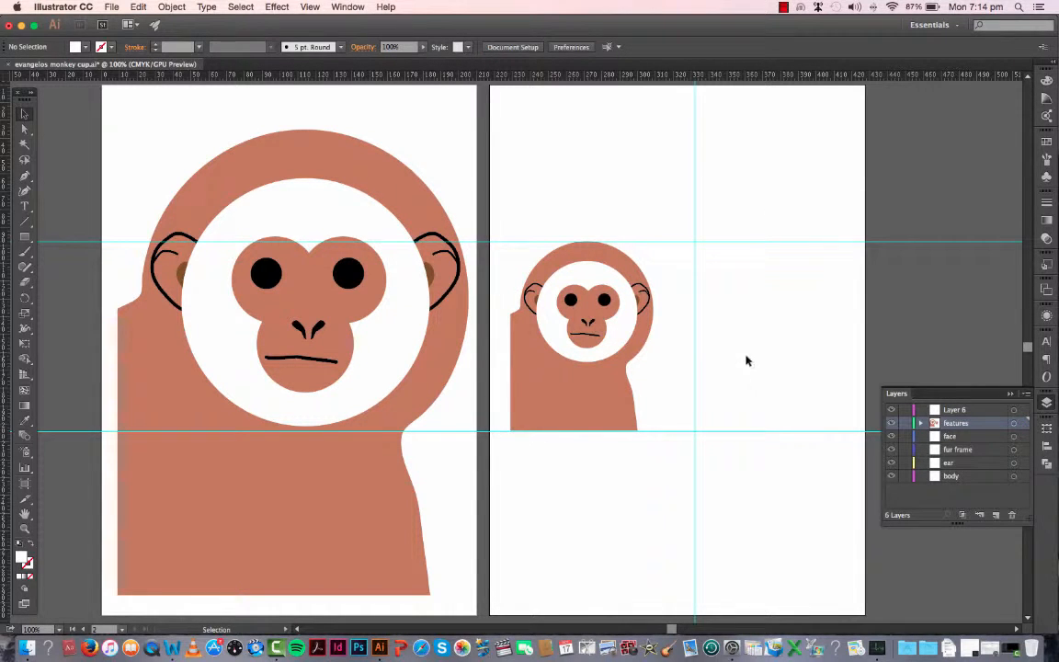
key(super+z)
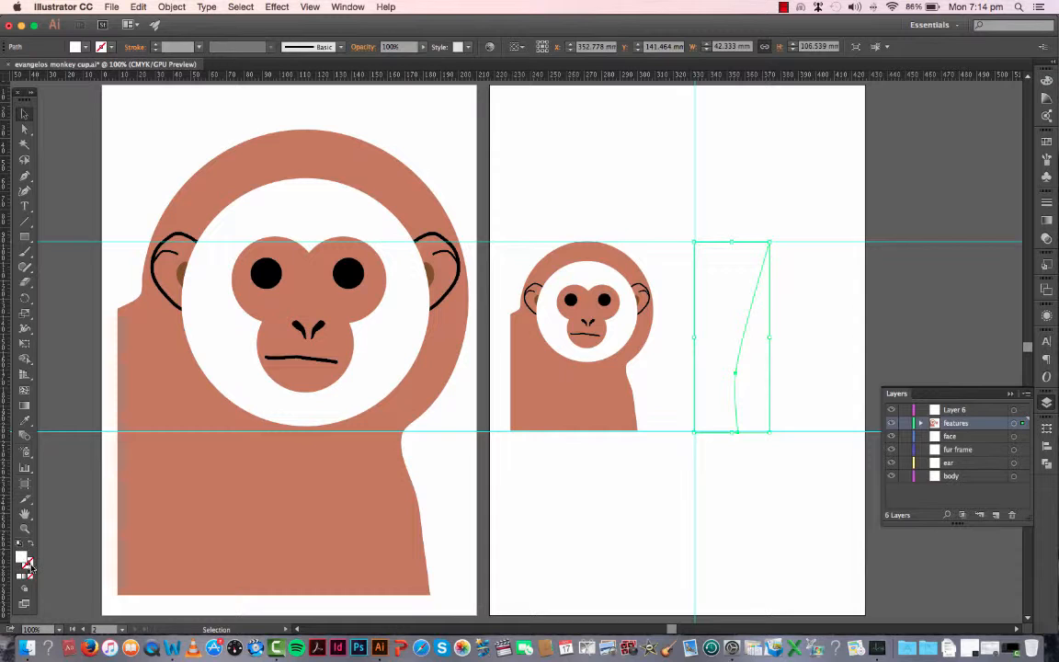
Step: Give the cup half-profile a green 1 pt stroke and hide the guides
click(30, 564)
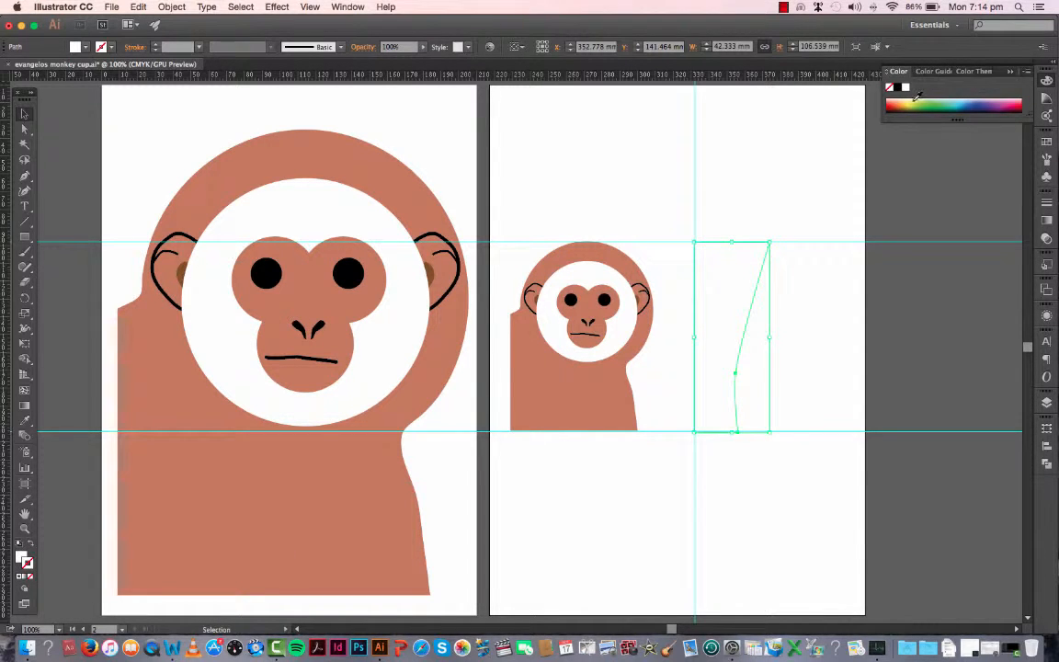
click(927, 103)
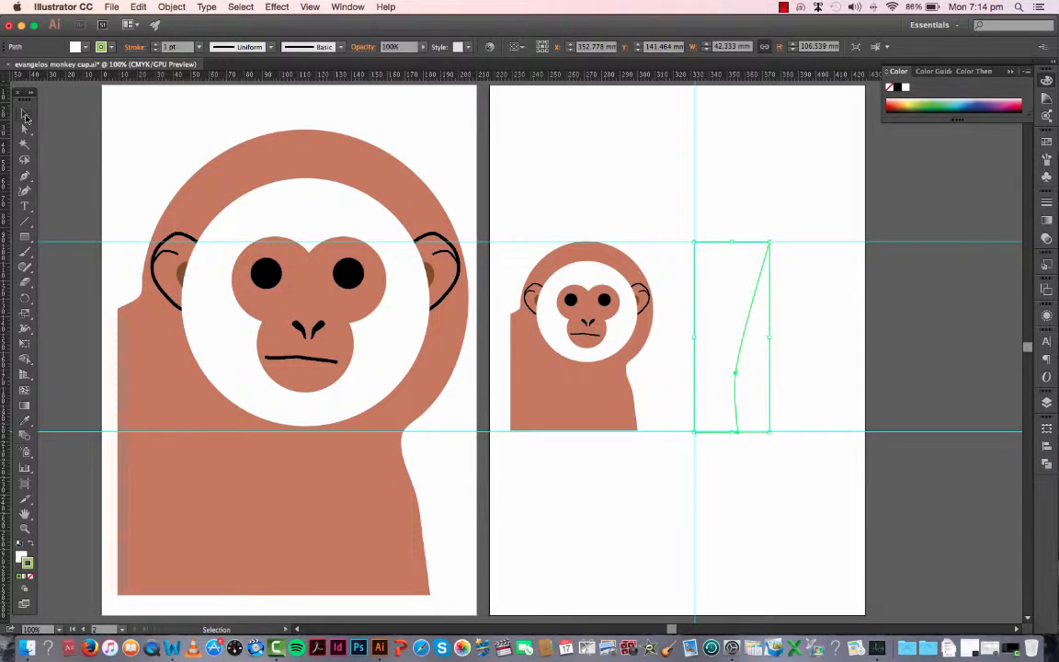
click(828, 301)
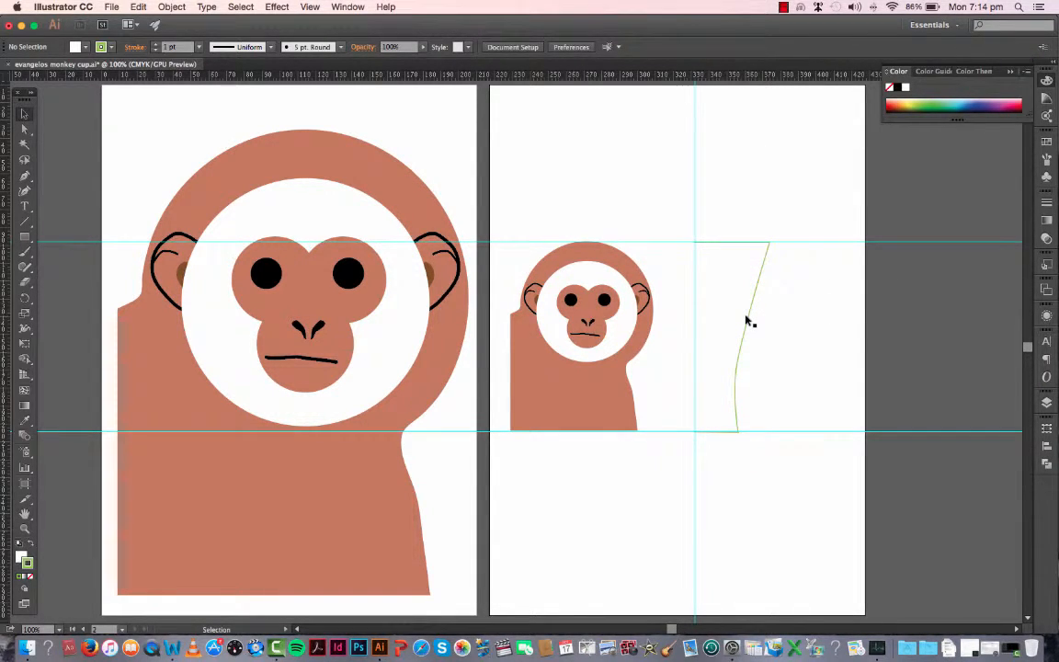
key(a)
key(super+semicolon)
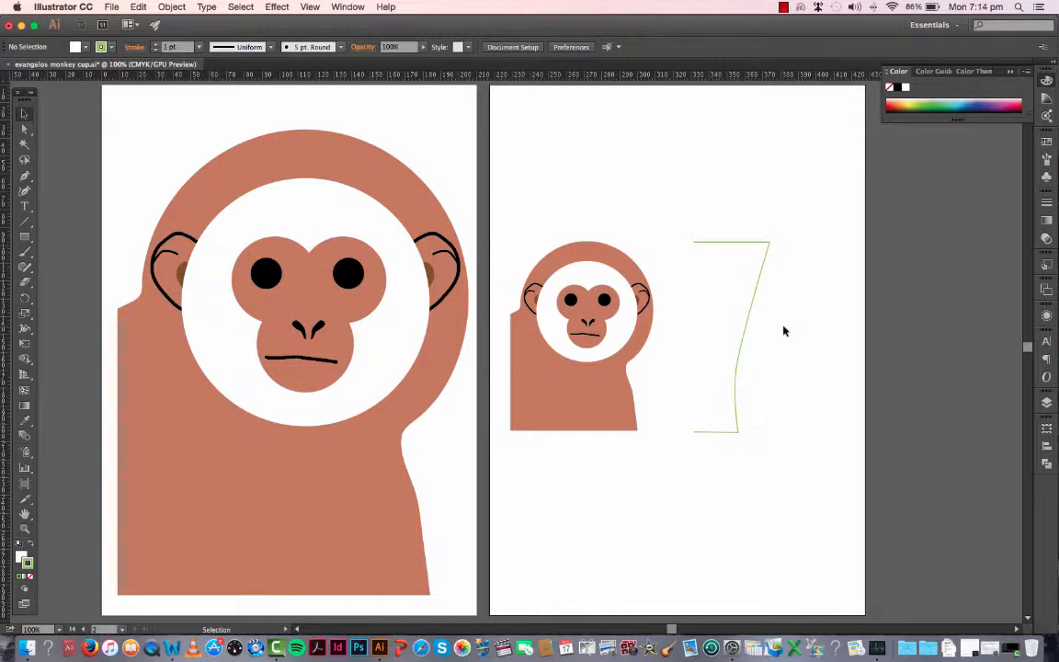
Step: Widen the cup half-profile's waist and base by moving its middle and lower outer anchor points outward, keeping the rim's width
click(747, 335)
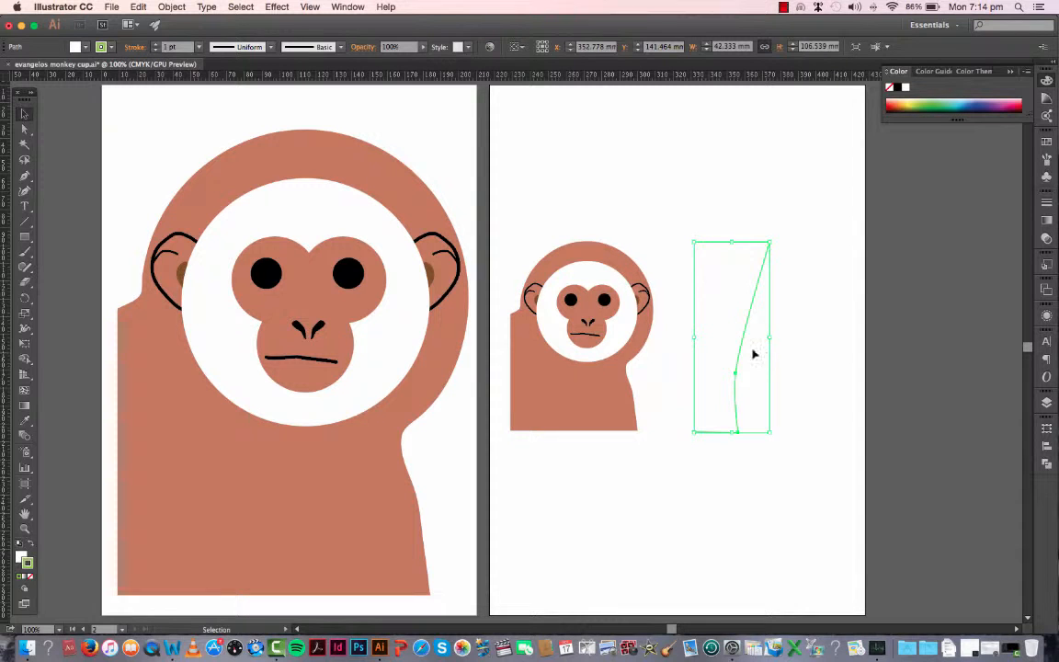
click(25, 129)
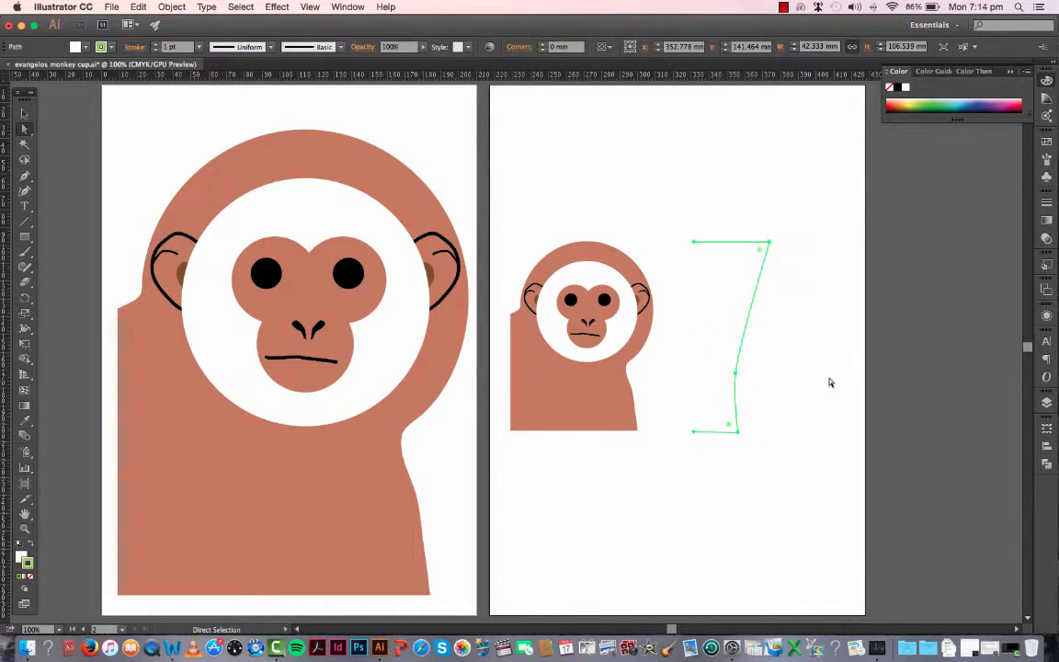
click(761, 383)
click(740, 377)
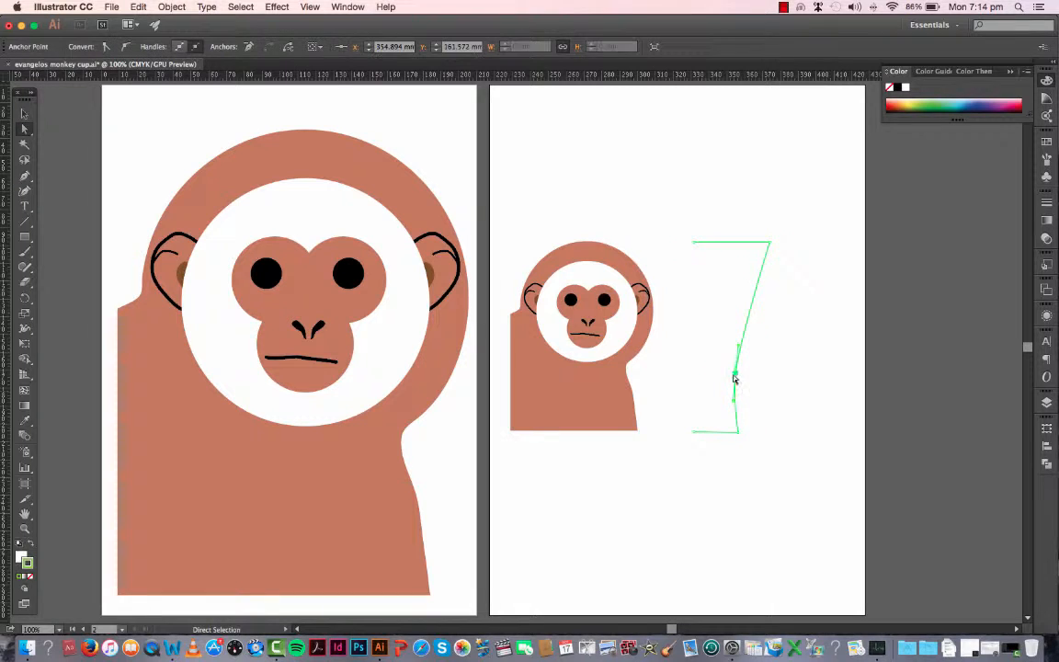
click(742, 431)
drag(742, 432, 745, 432)
mouse_move(746, 372)
mouse_down()
mouse_move(747, 363)
mouse_move(756, 373)
mouse_up()
click(782, 436)
click(25, 113)
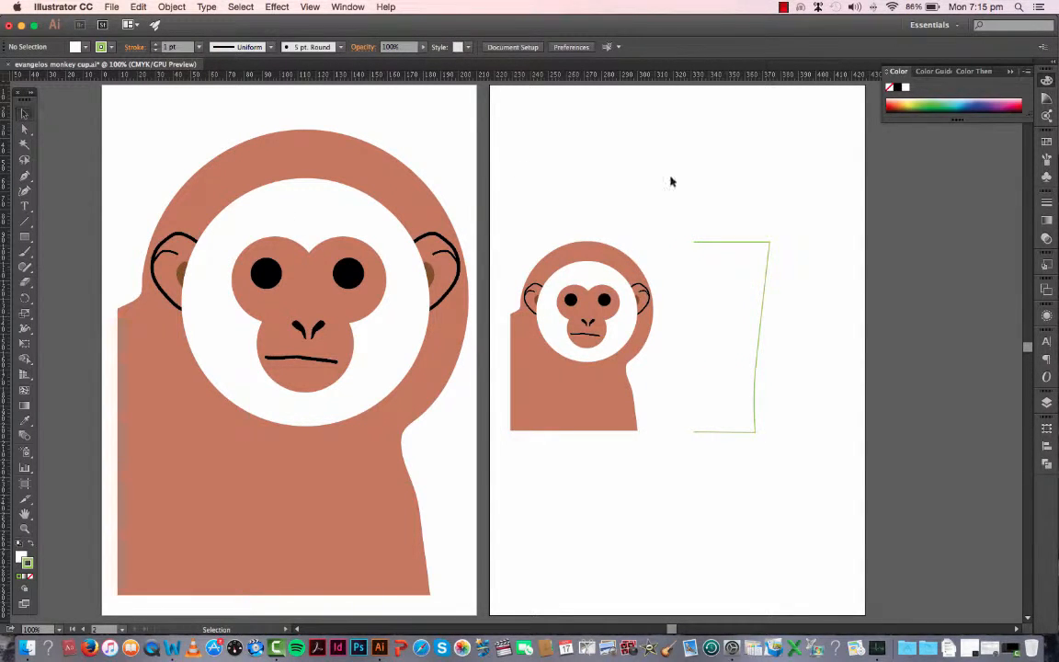
drag(707, 208, 796, 294)
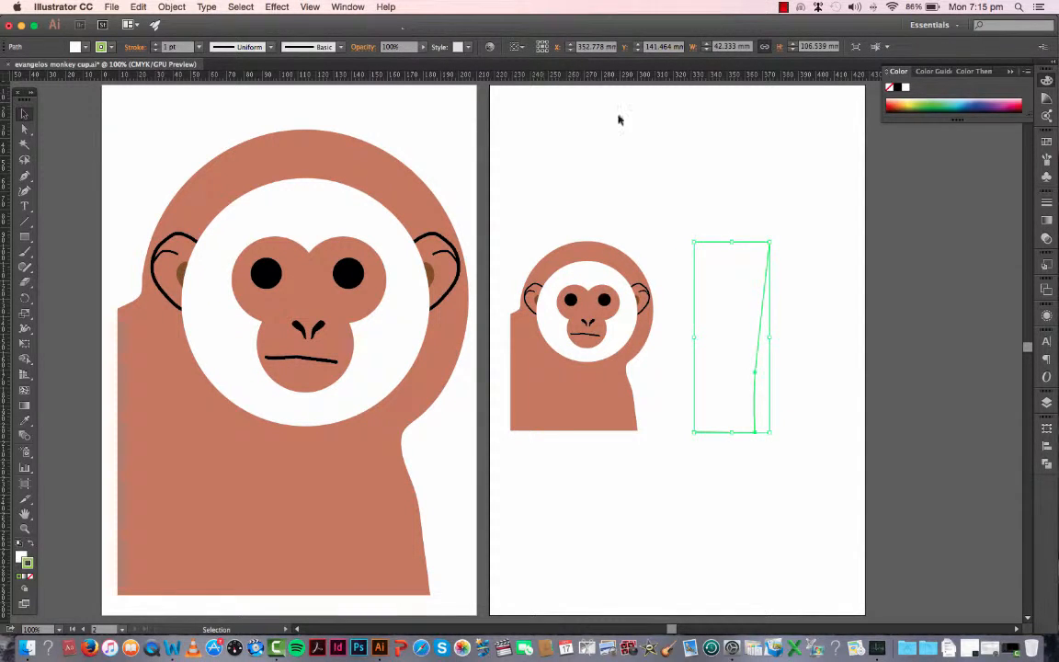
click(286, 10)
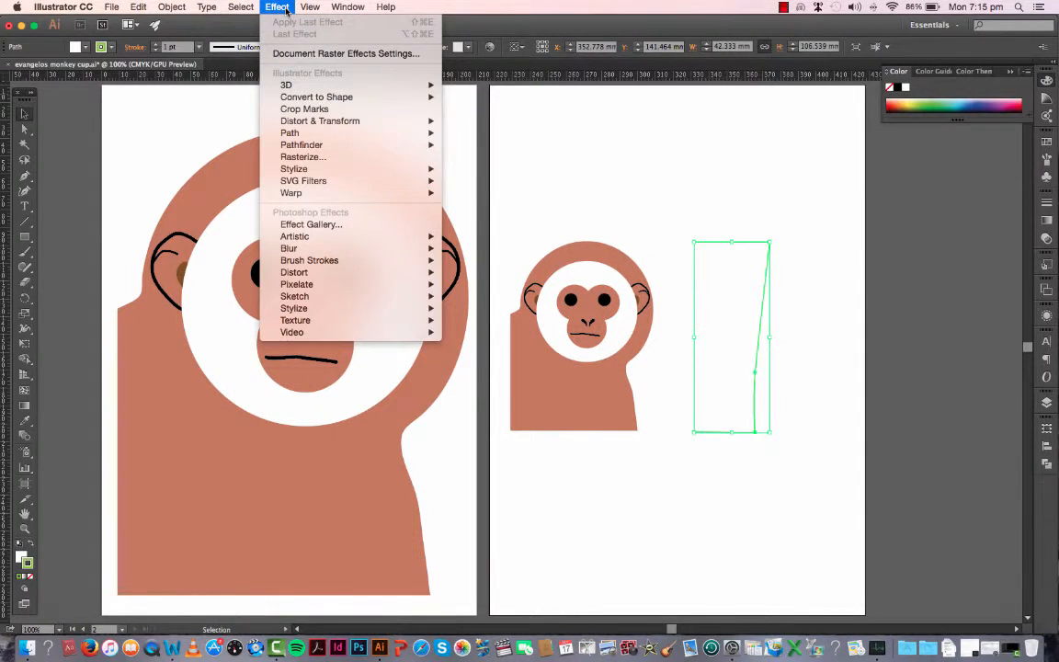
mouse_move(304, 85)
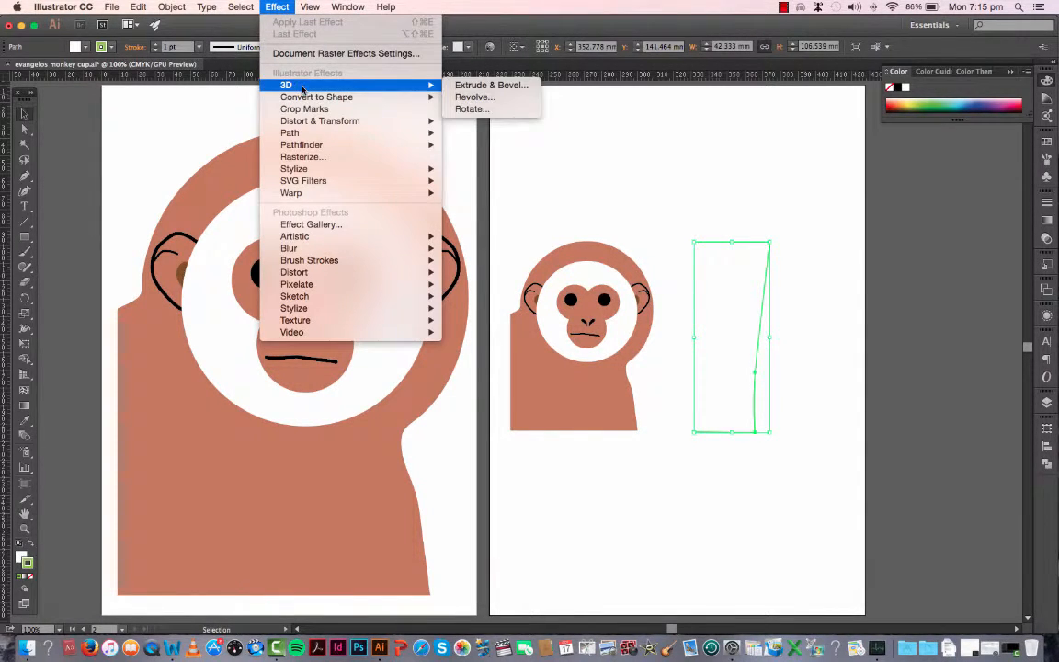
click(489, 98)
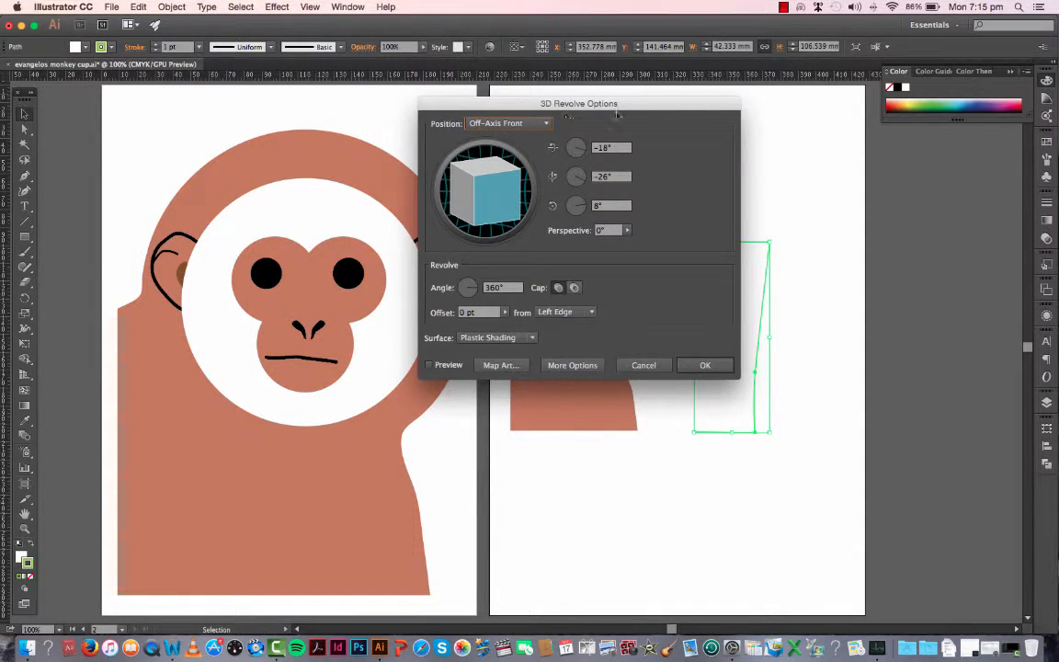
drag(573, 99, 307, 92)
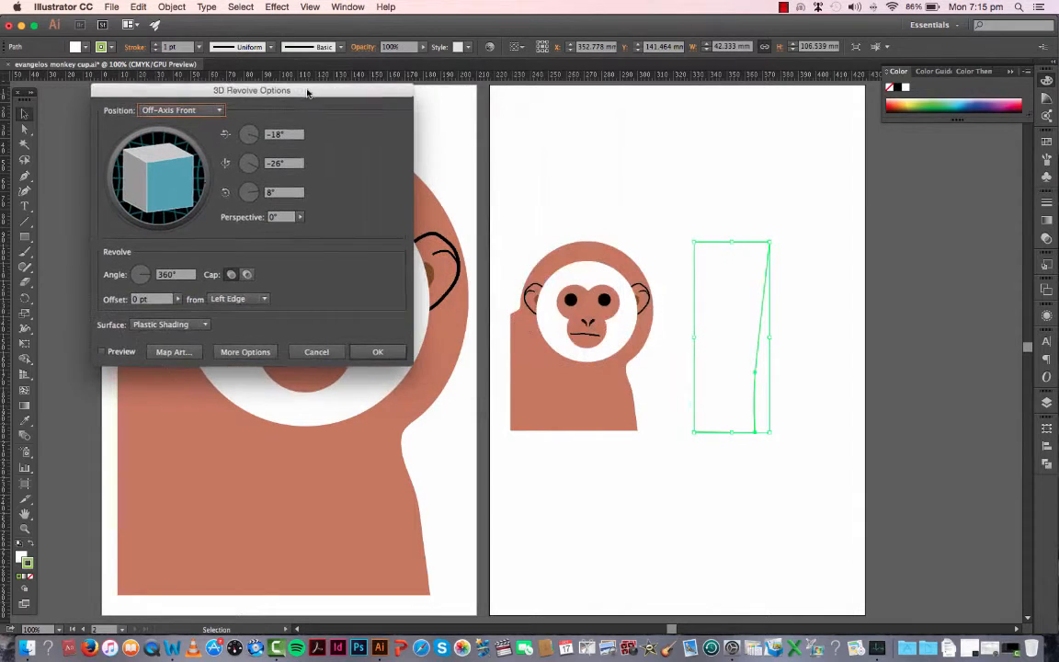
click(102, 351)
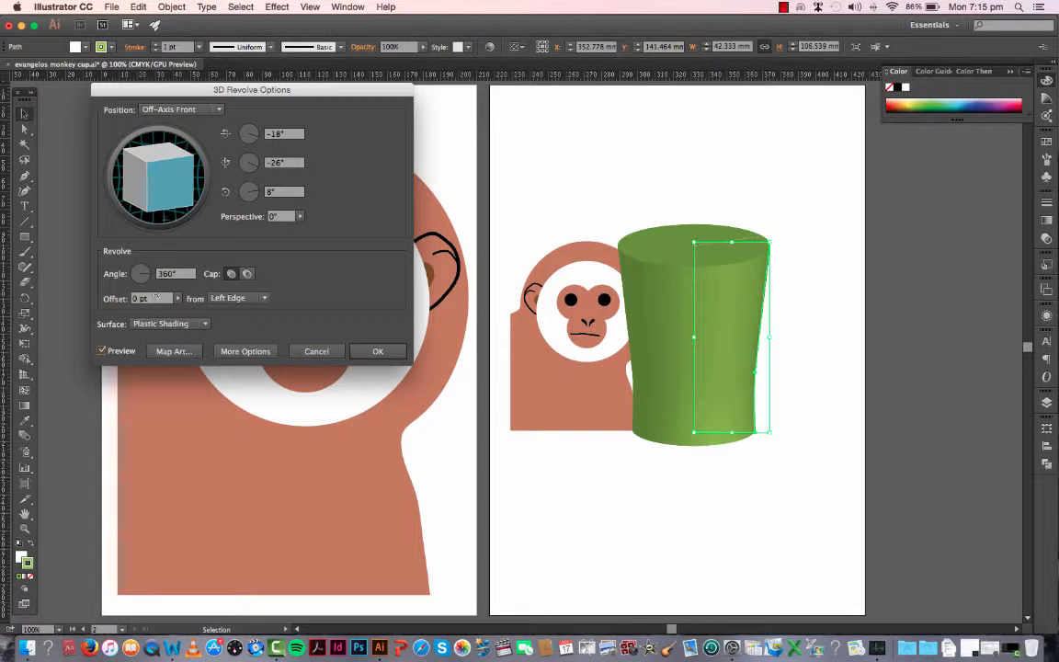
click(196, 110)
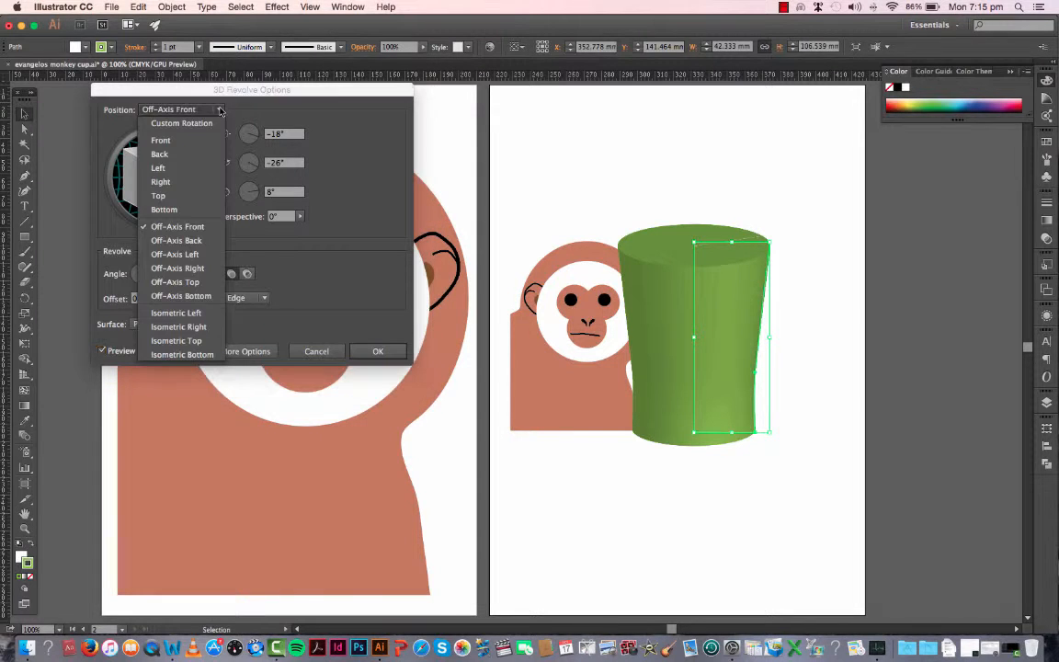
click(193, 314)
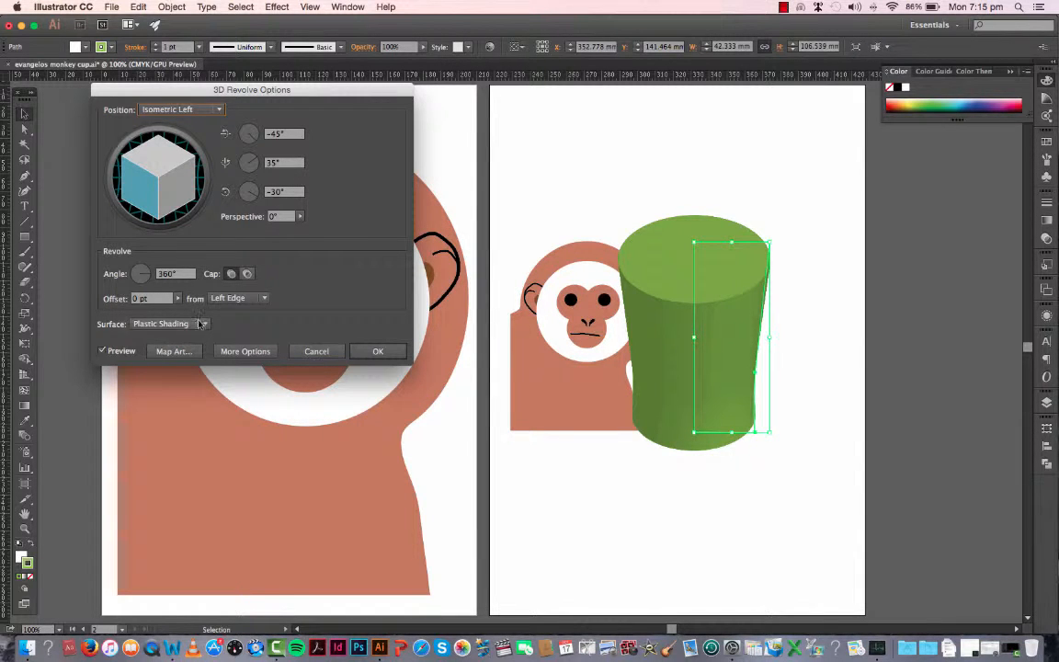
click(246, 351)
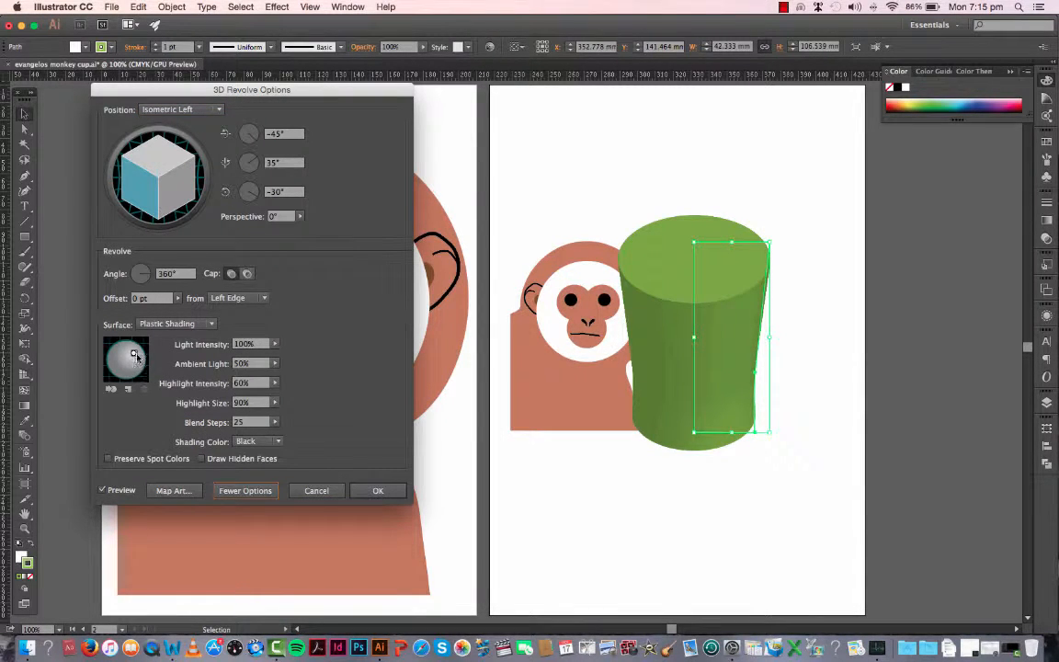
drag(134, 354, 133, 358)
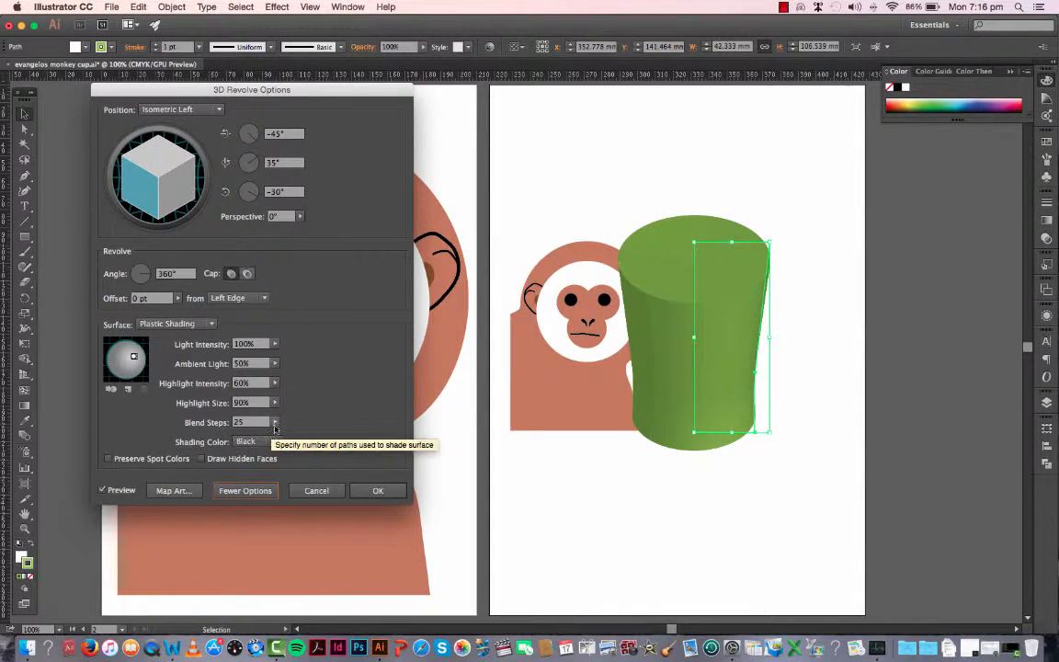
drag(226, 435, 231, 437)
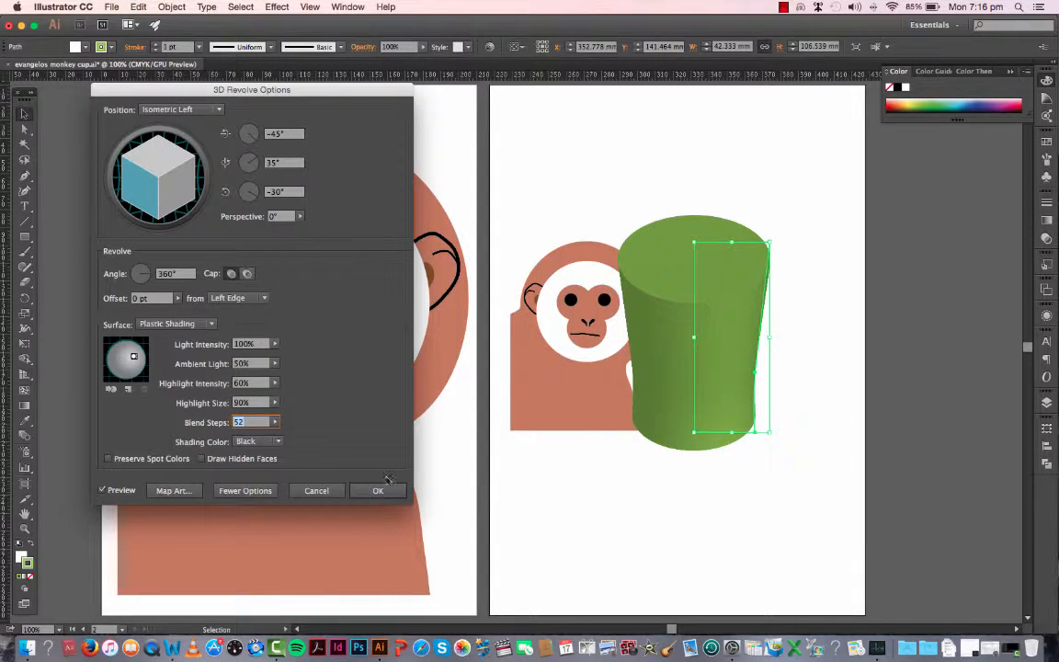
click(318, 491)
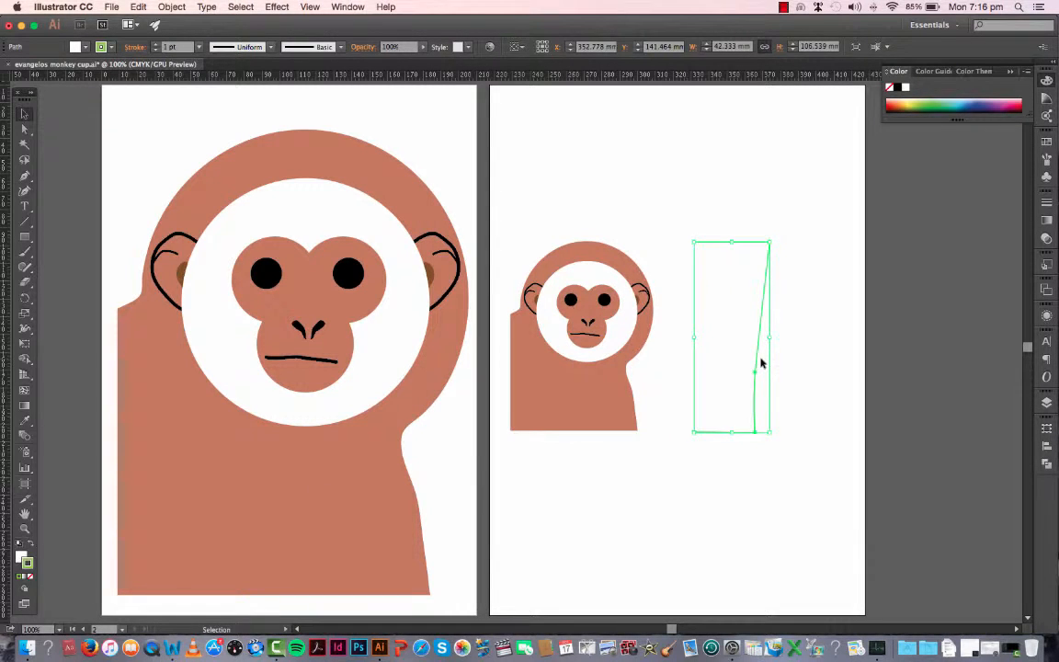
click(783, 488)
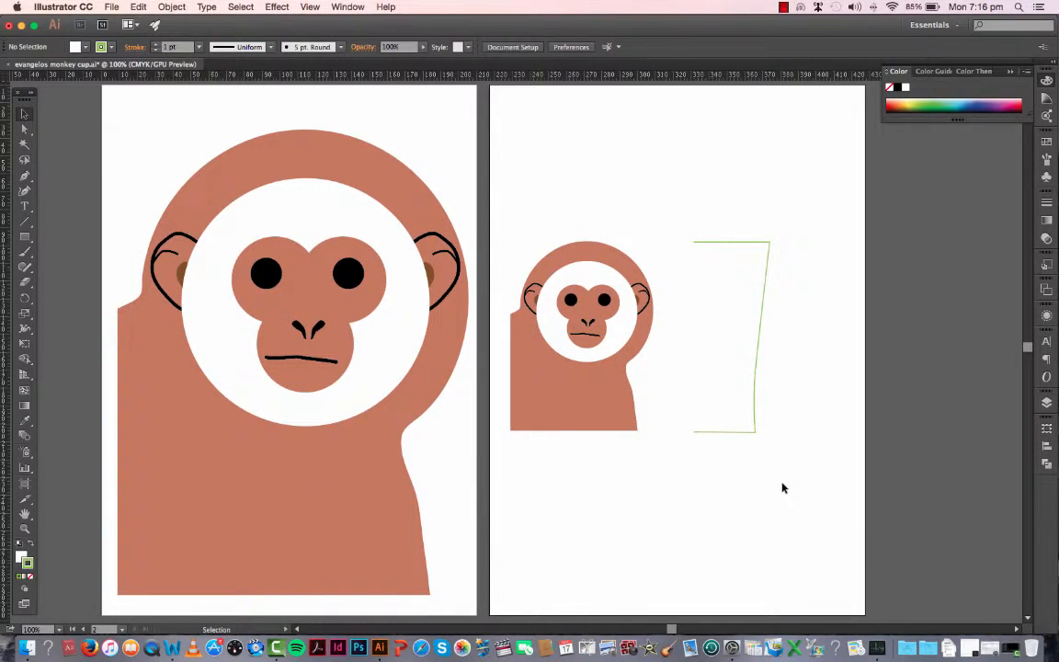
Step: Save the small monkey group as a dynamic movie clip symbol named "monkey 1"
click(574, 267)
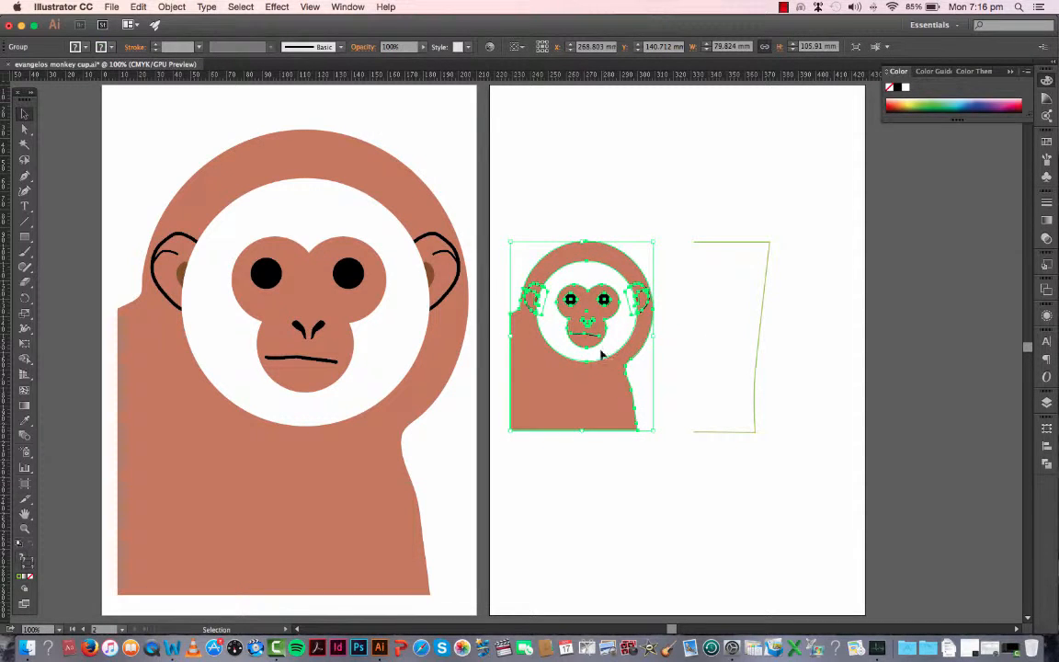
click(1047, 177)
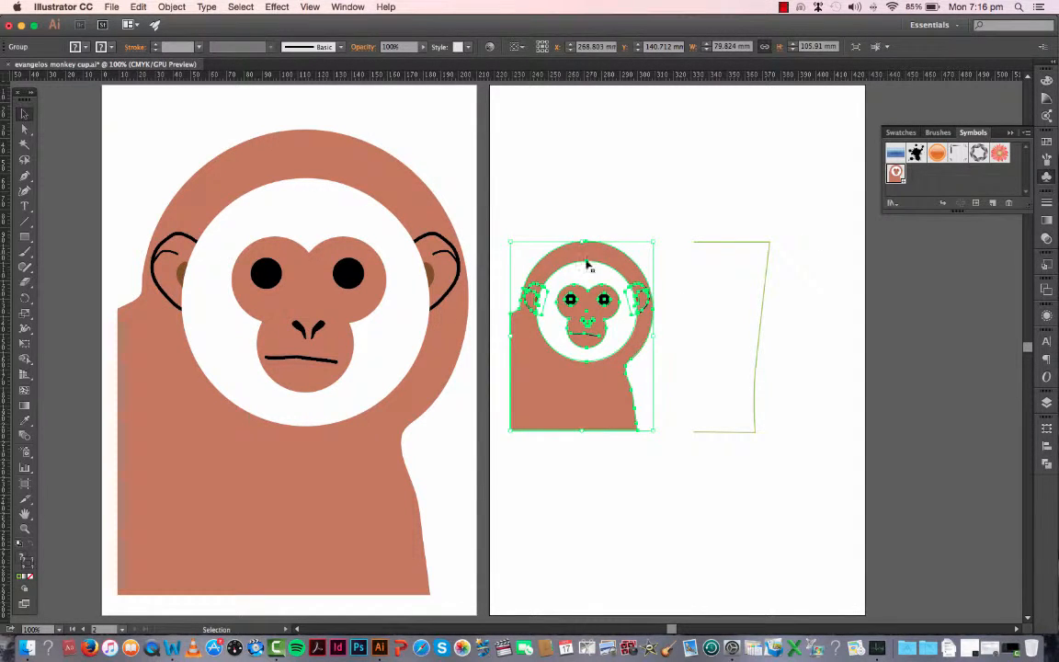
drag(586, 256, 935, 180)
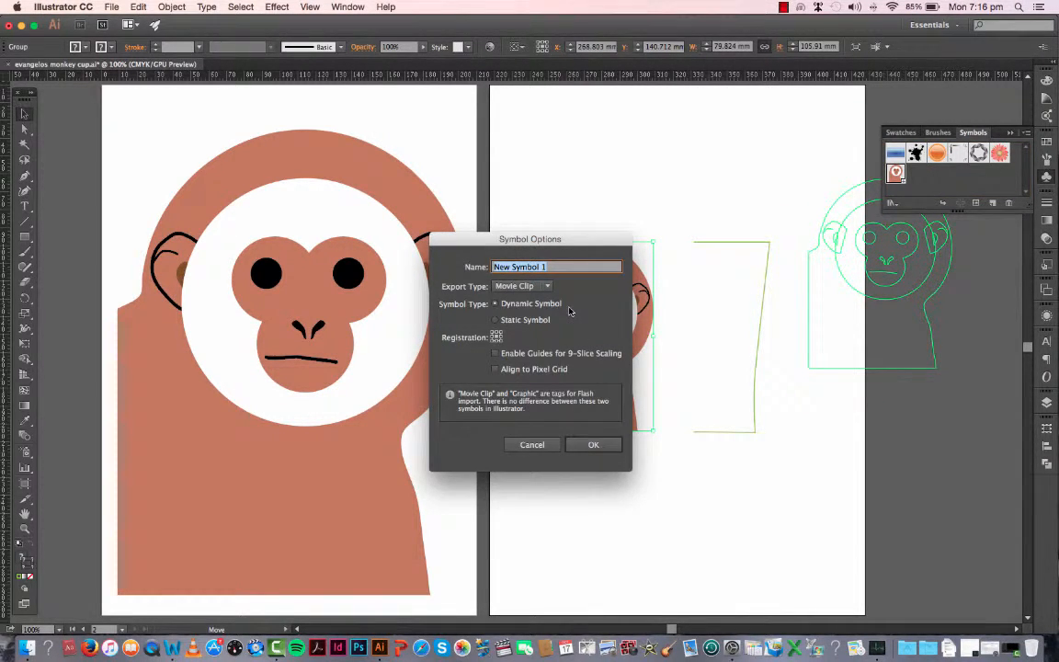
text(monkey)
click(593, 444)
click(802, 285)
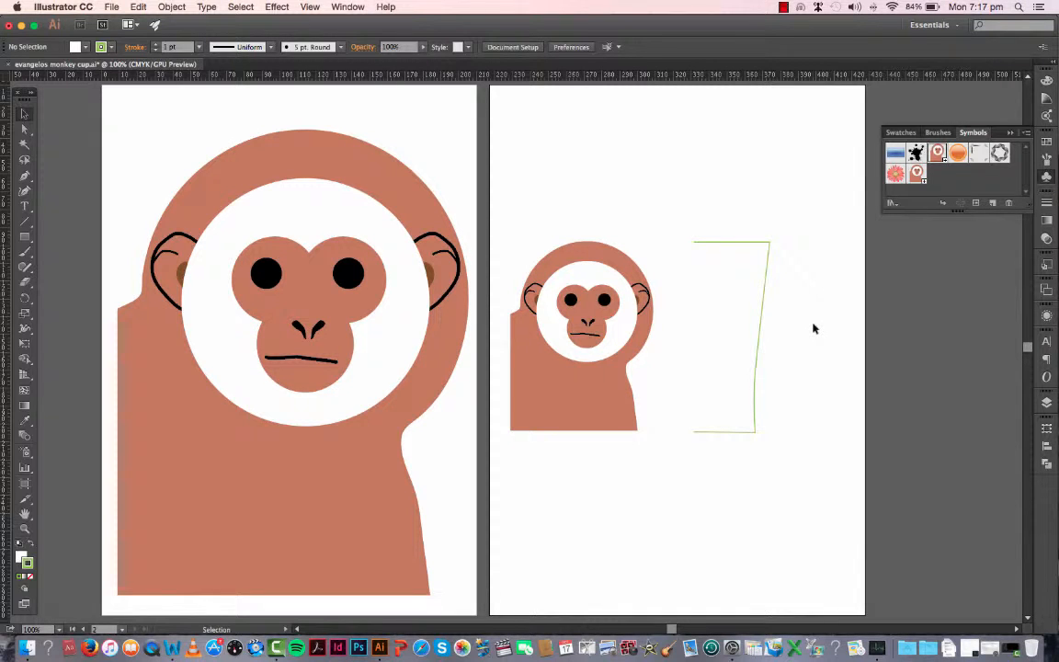
Step: Delete the small monkey symbol instance from the second artboard
click(769, 271)
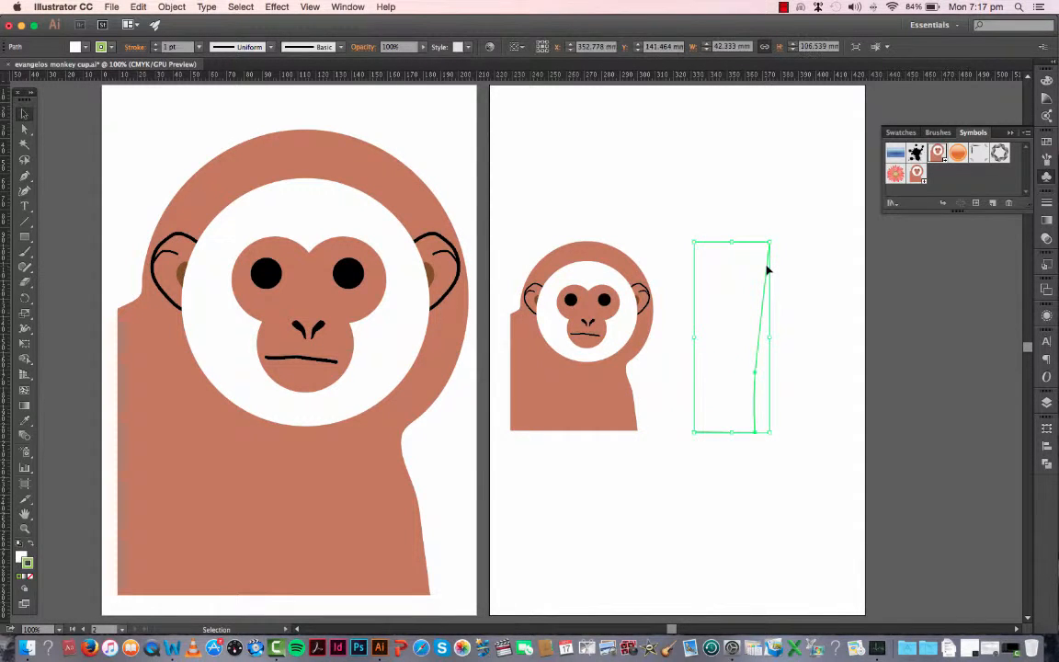
drag(589, 313, 583, 171)
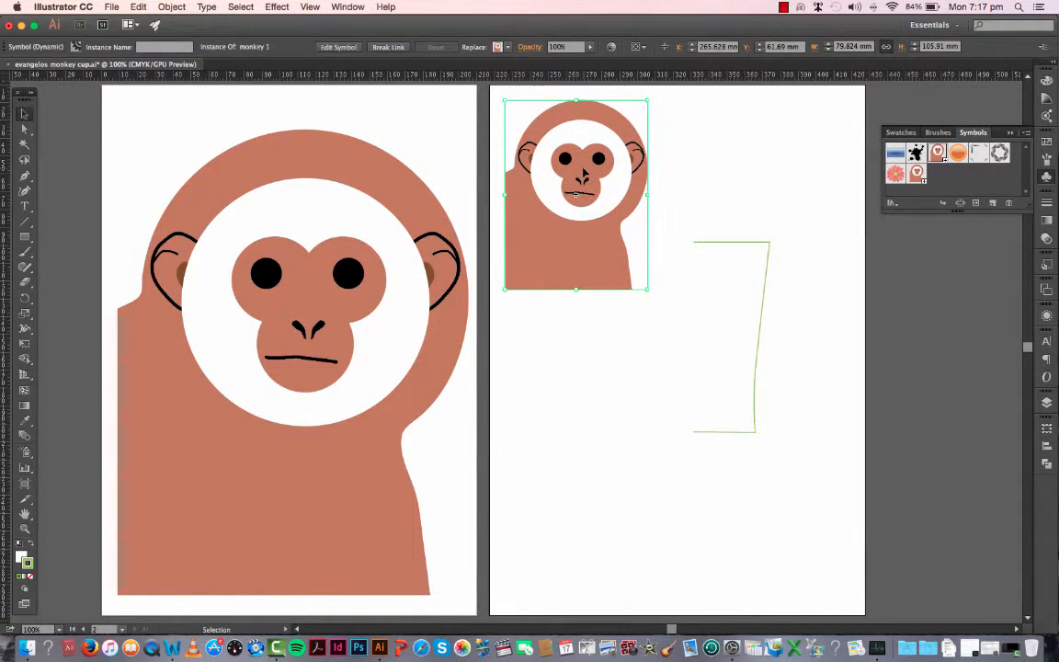
key(Delete)
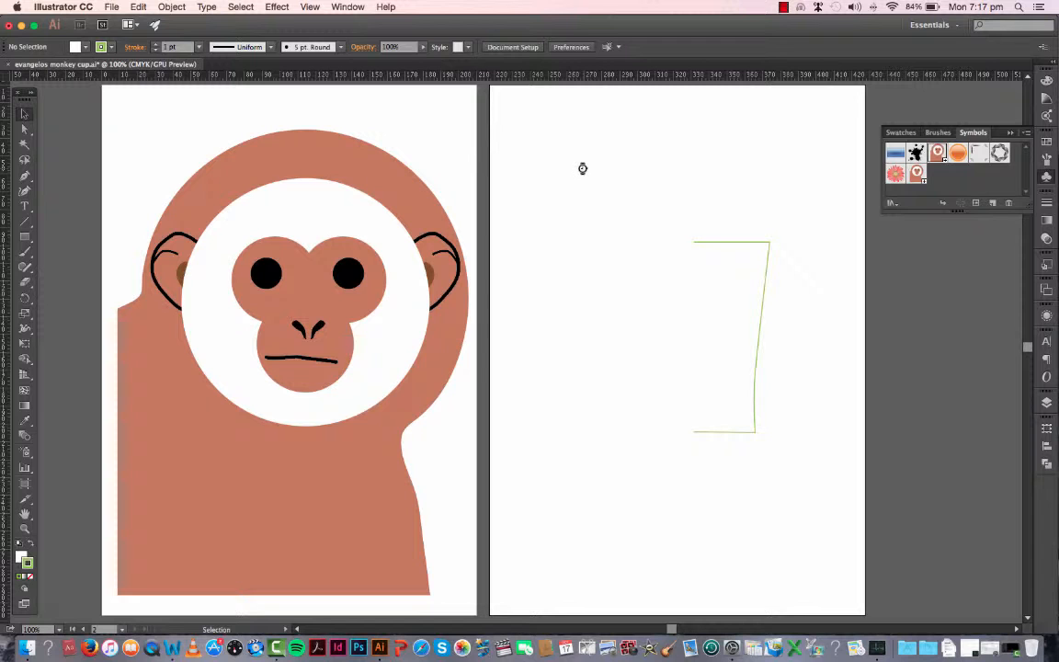
Step: Apply a 3D Revolve effect to the cup half-profile, with the preview on and the Isometric Left position
click(733, 243)
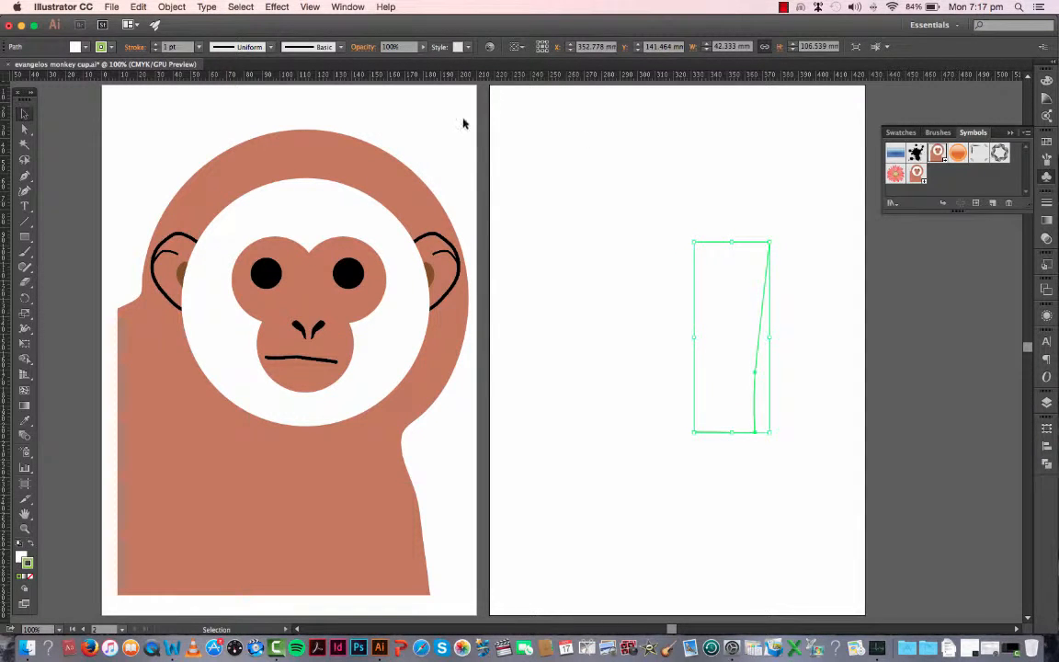
click(277, 6)
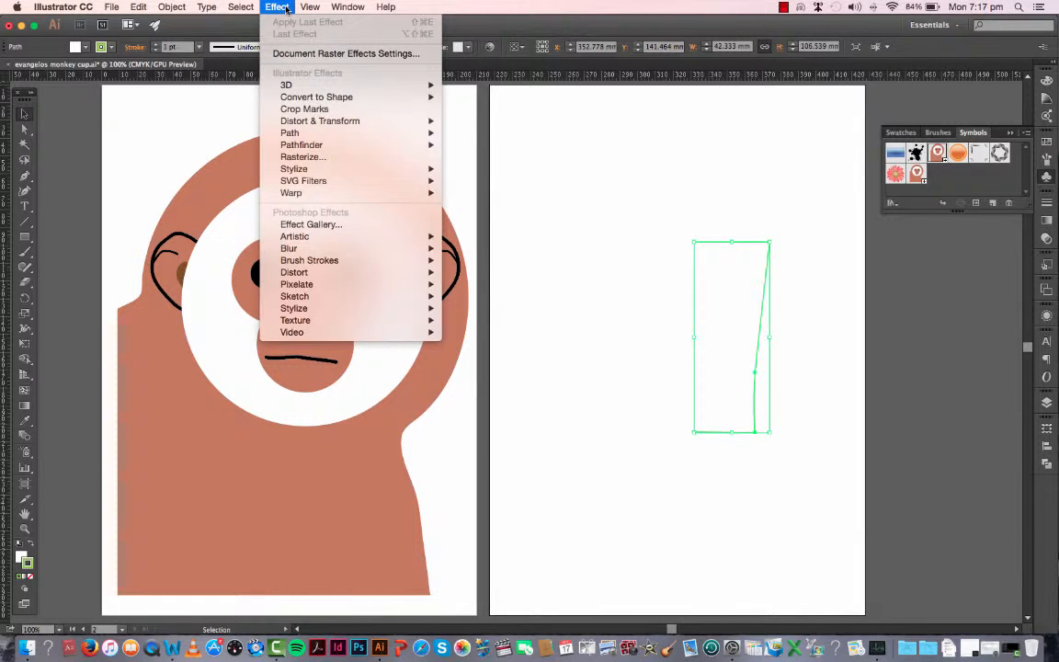
mouse_move(307, 85)
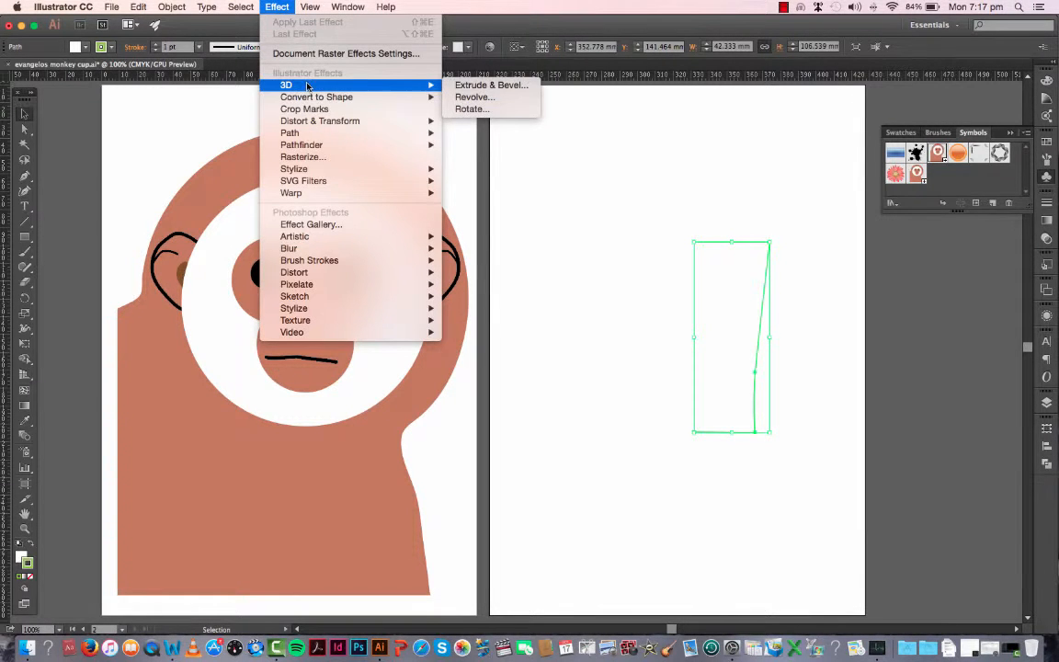
click(461, 98)
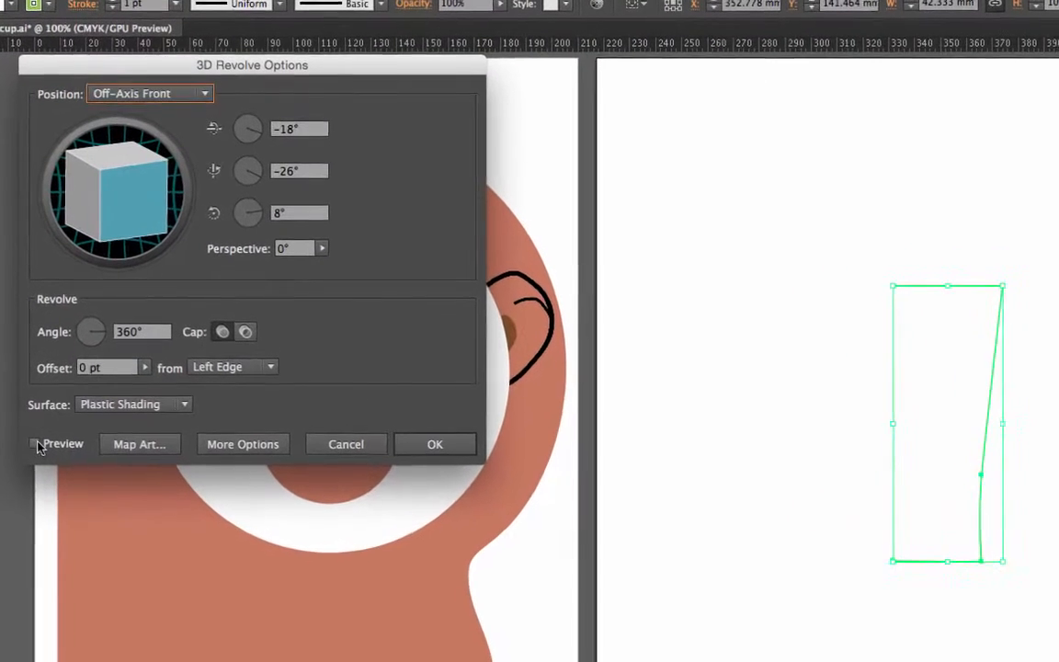
click(36, 445)
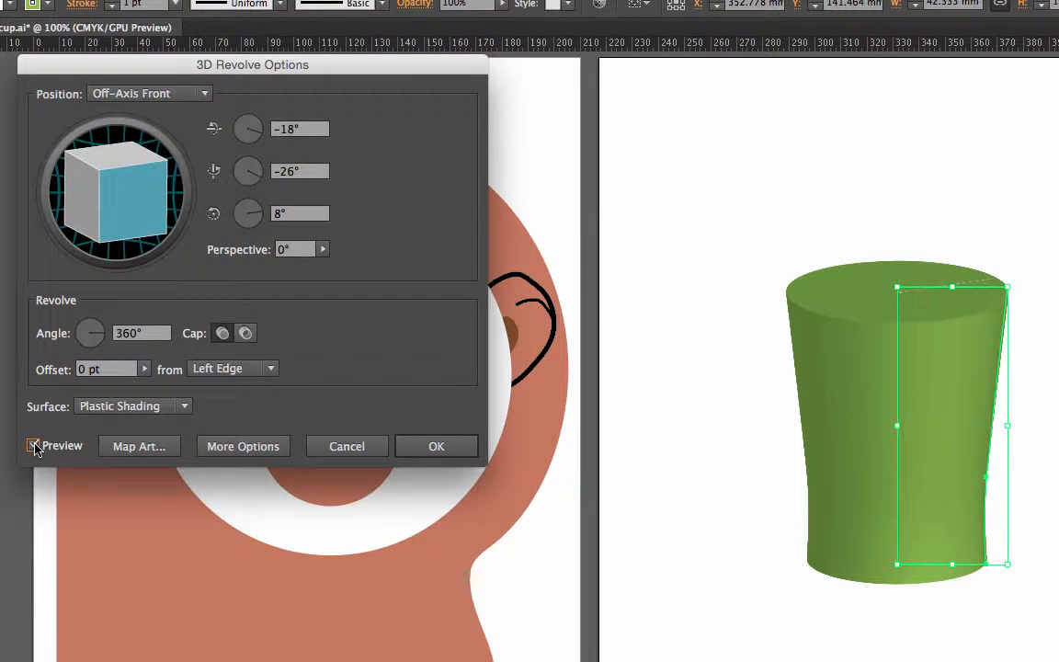
click(206, 94)
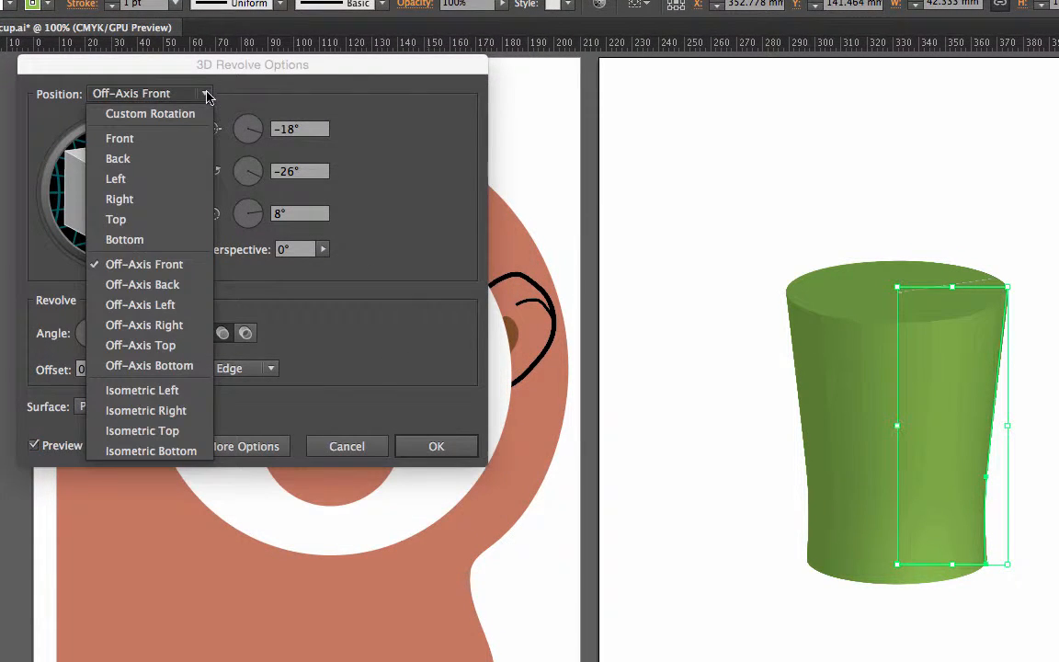
click(140, 391)
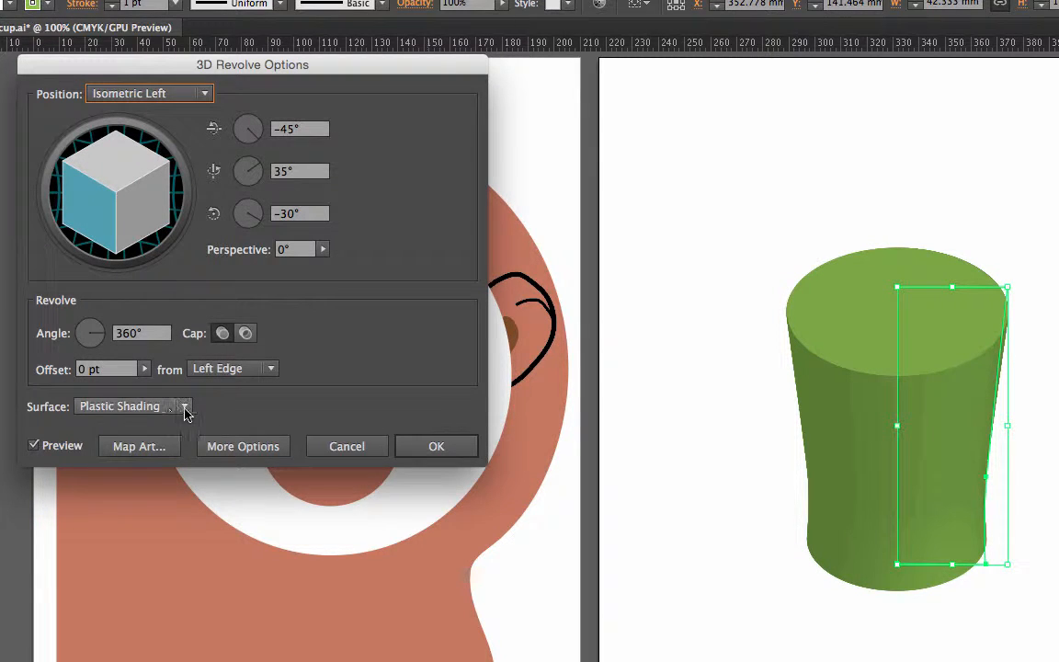
Step: Keep plastic shading on the revolved cup, set the blend steps to 53 and move the light toward the sphere's right edge
click(185, 411)
click(374, 410)
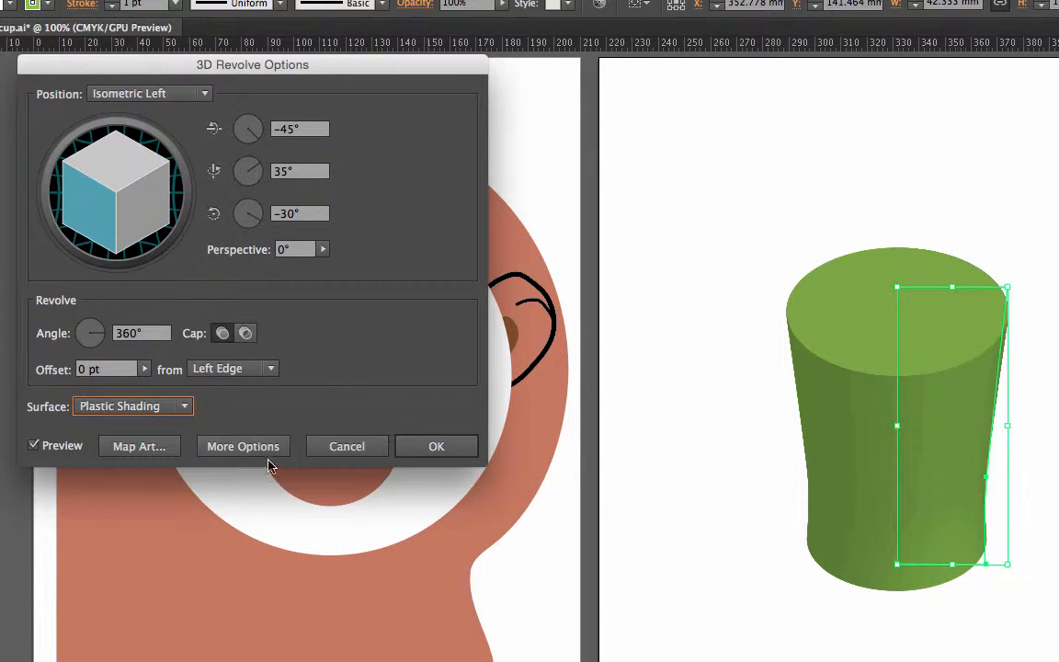
click(262, 450)
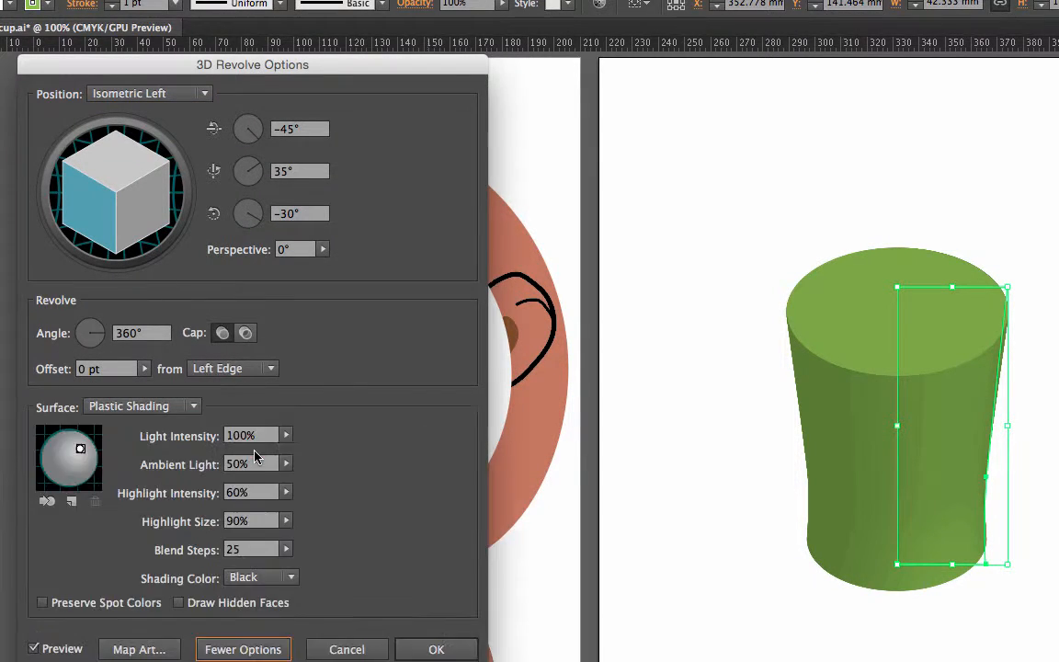
click(287, 553)
drag(216, 567, 226, 576)
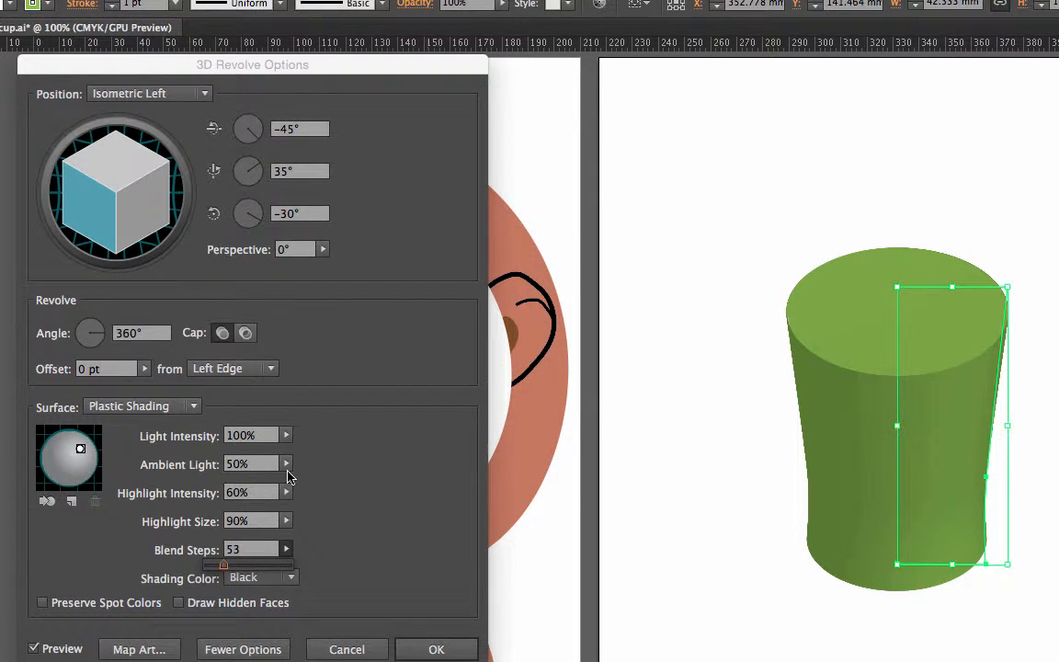
click(80, 450)
drag(80, 448, 88, 457)
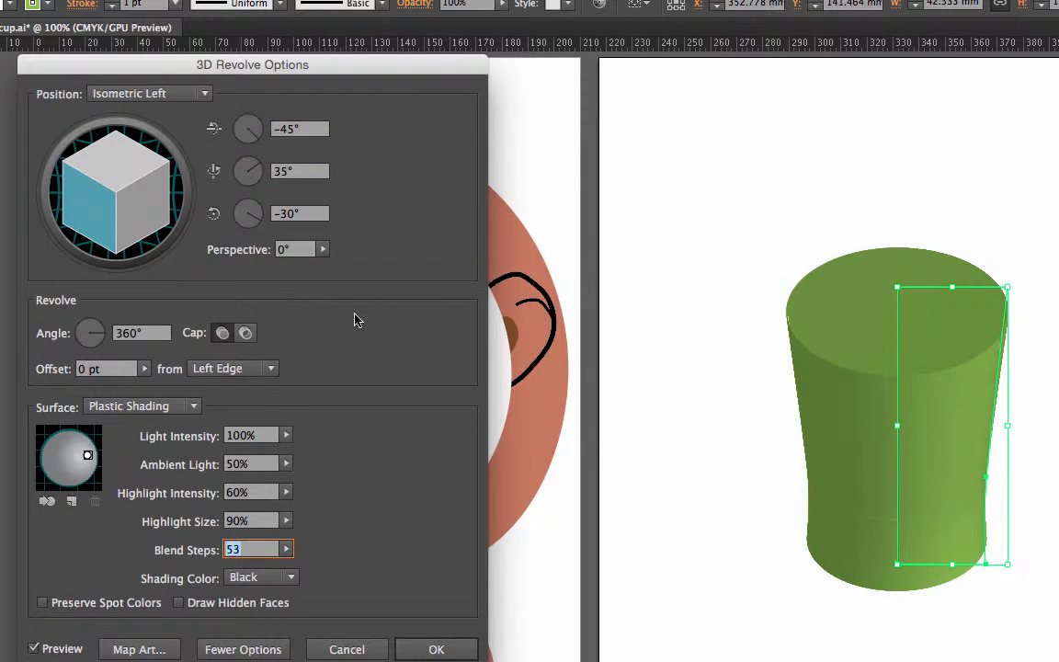
Step: Open the art mapping for the revolved cup and advance to surface 3 of 10
click(138, 648)
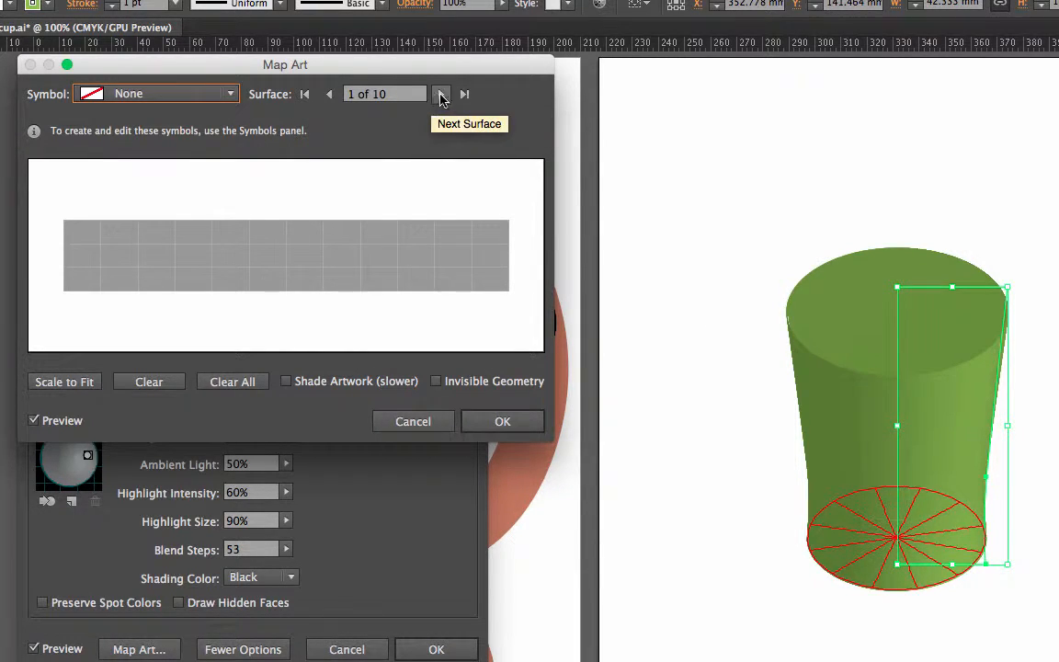
click(440, 94)
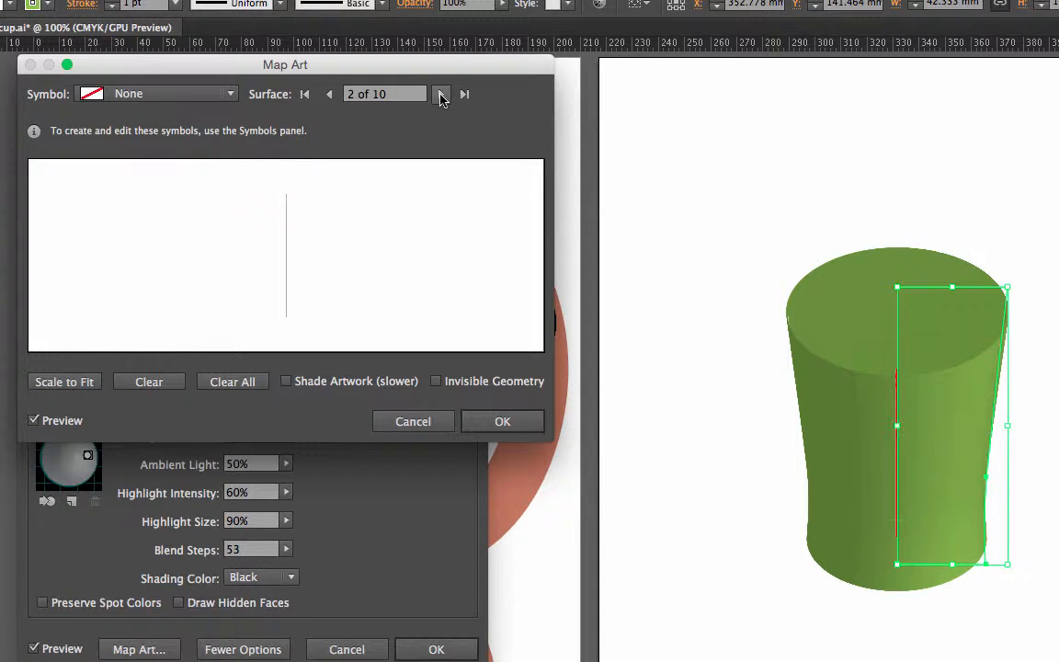
click(441, 94)
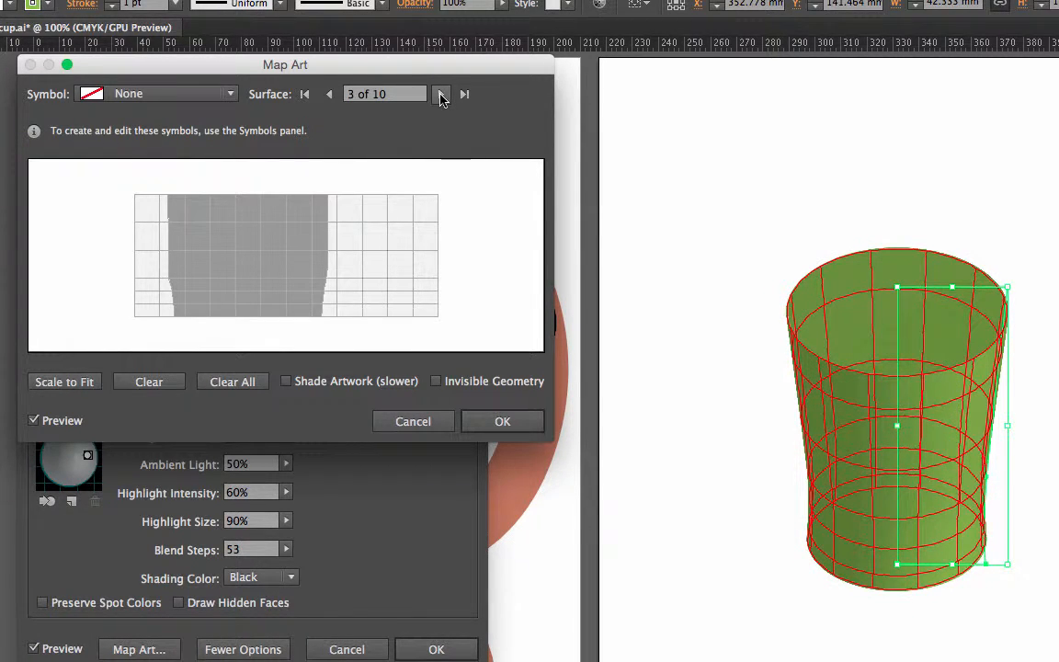
Step: Try mapping the "monkey 1" symbol onto surface 3, shift it sideways, and reset the surface to no symbol
click(230, 93)
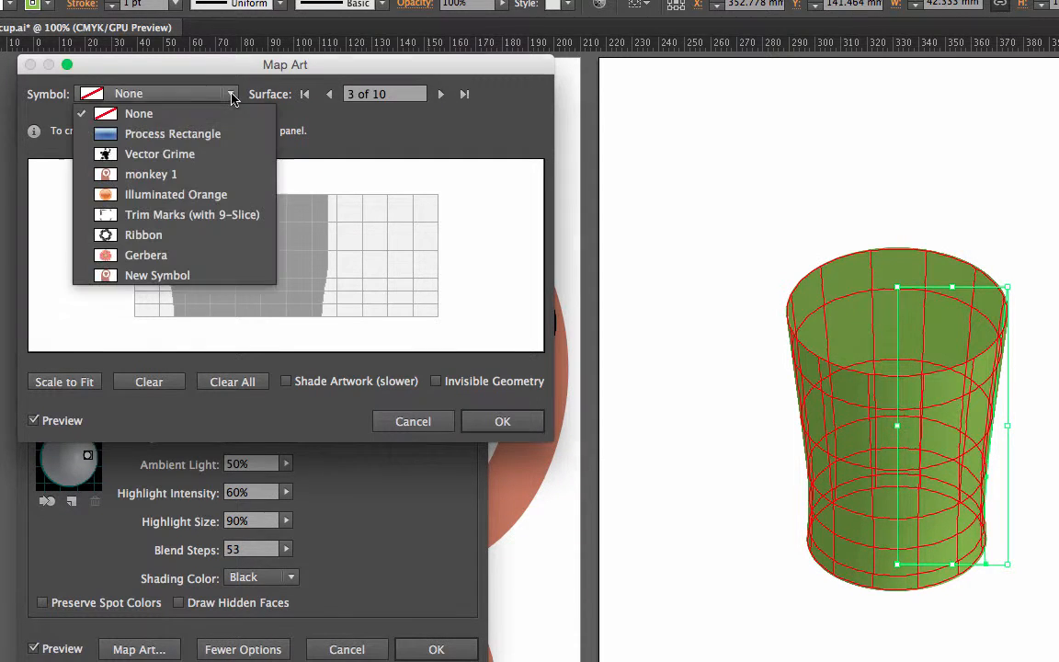
click(169, 174)
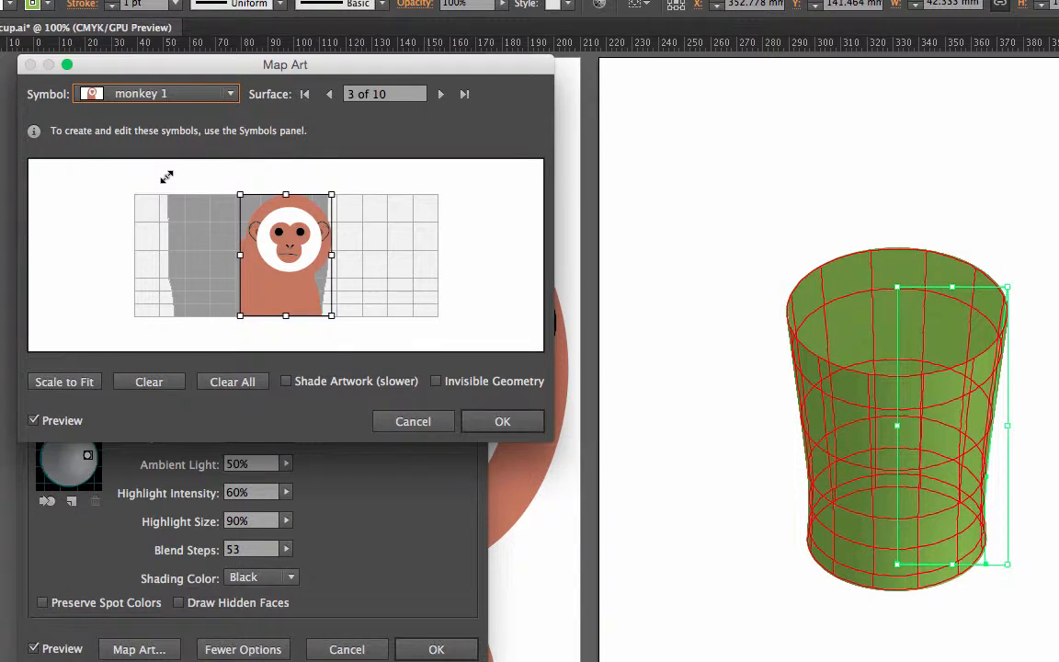
mouse_move(279, 244)
mouse_down()
mouse_move(355, 246)
mouse_move(260, 247)
mouse_up()
click(230, 94)
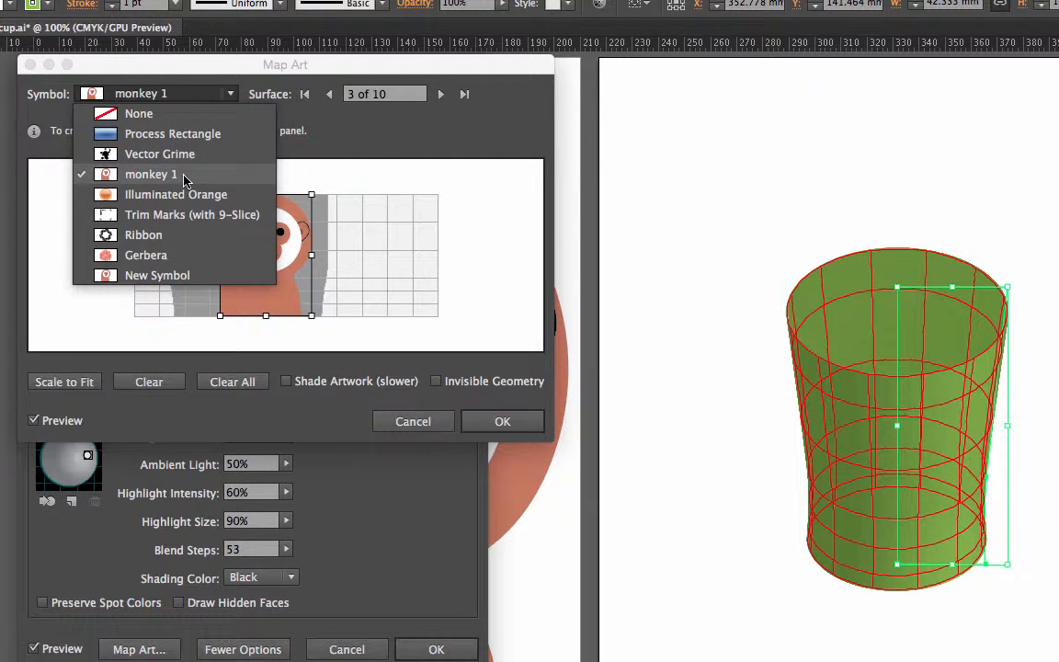
click(170, 113)
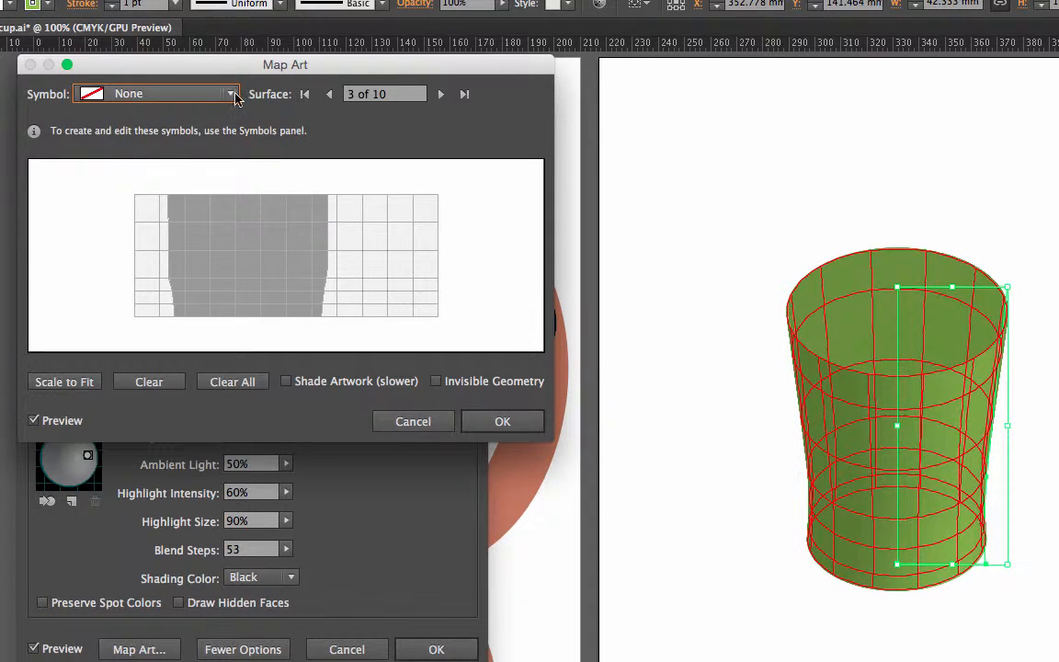
Step: Advance the cup's art mapping to surface 7 of 10
click(442, 95)
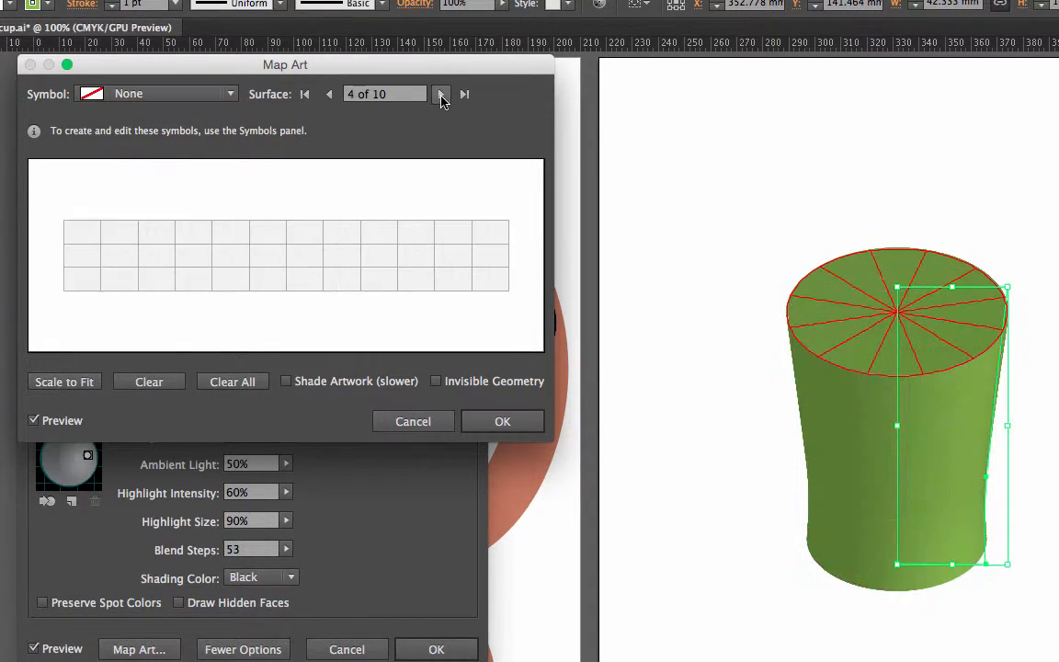
click(442, 95)
click(441, 95)
click(441, 95)
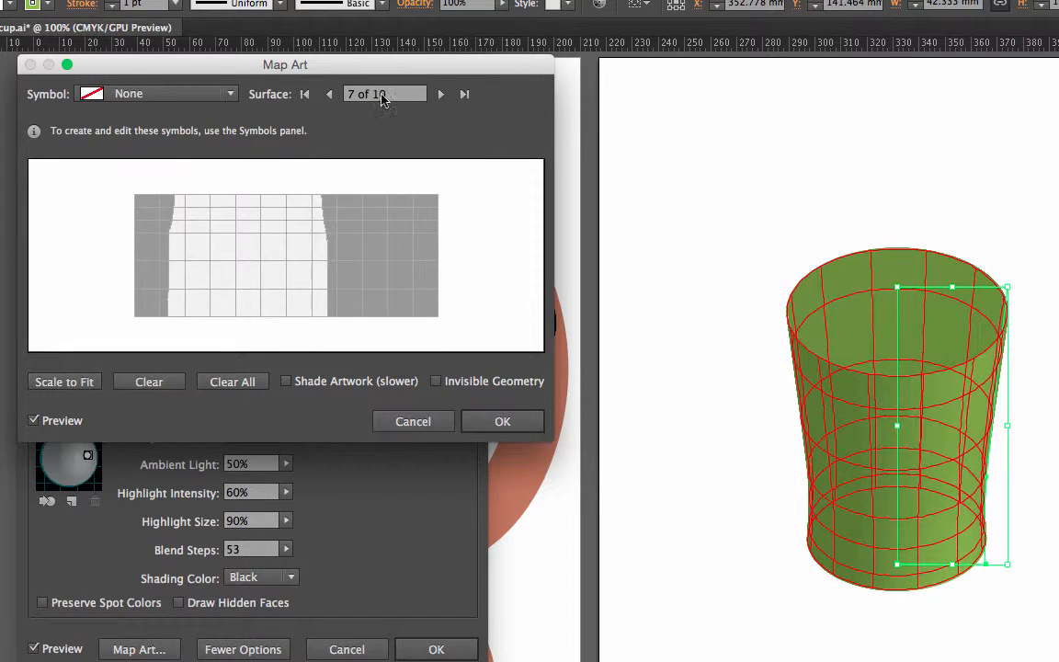
Step: Try mapping the "monkey 1" symbol onto surface 7, reposition it, and reset the surface to no symbol
click(204, 93)
click(170, 172)
drag(300, 241, 325, 246)
click(217, 93)
click(219, 117)
Step: Map the "monkey 1" symbol onto surface 10 of 10, place it in the light area right of the grey zone, and apply the revolve
click(442, 96)
click(442, 95)
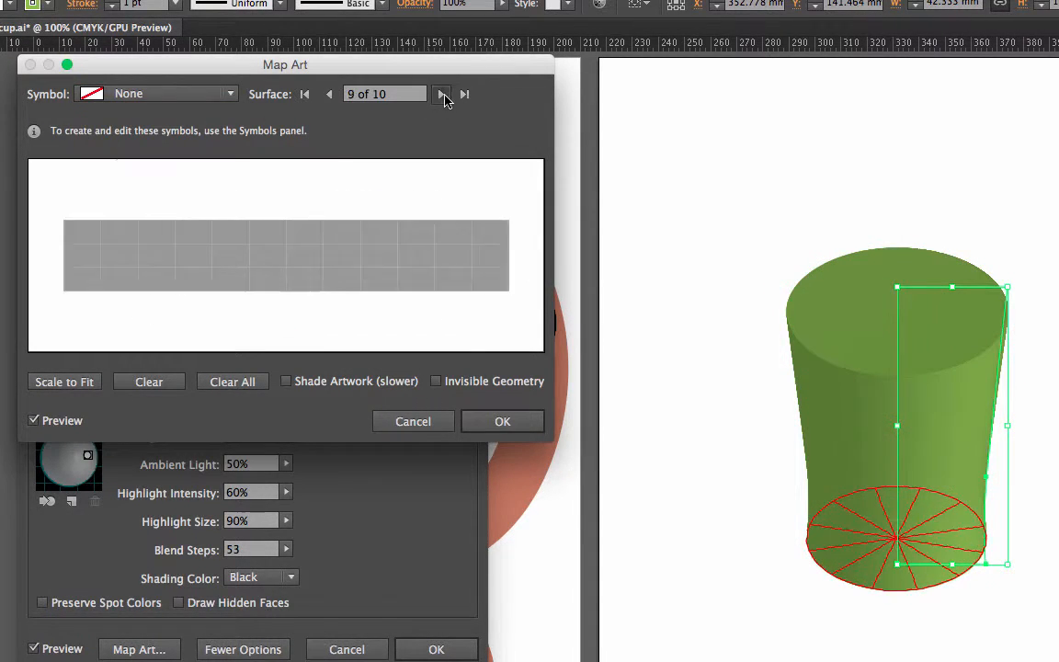
click(442, 96)
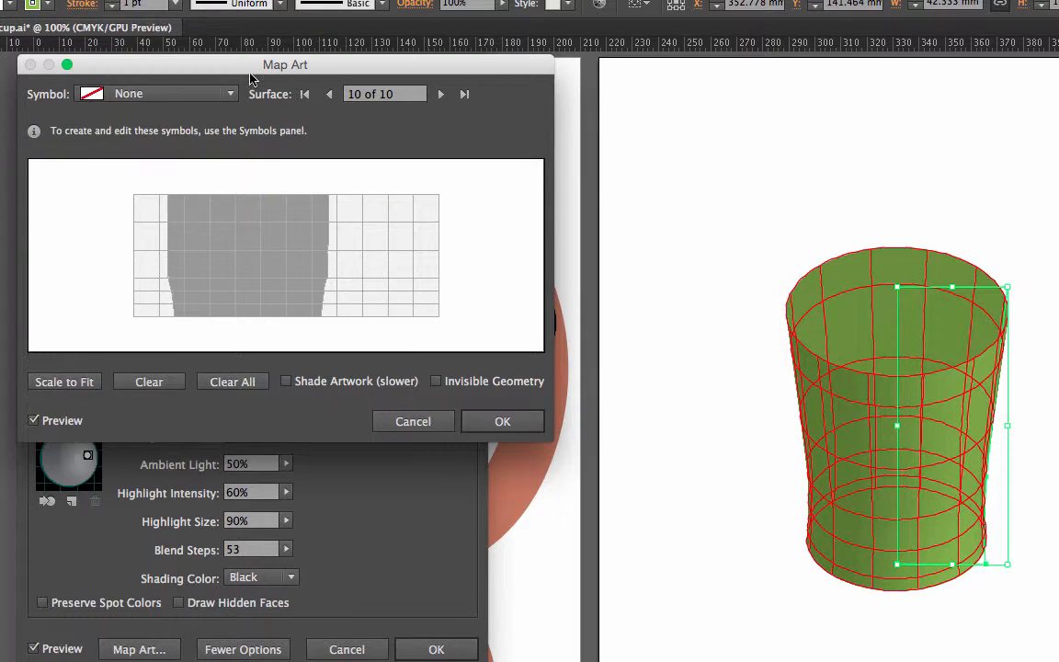
click(228, 94)
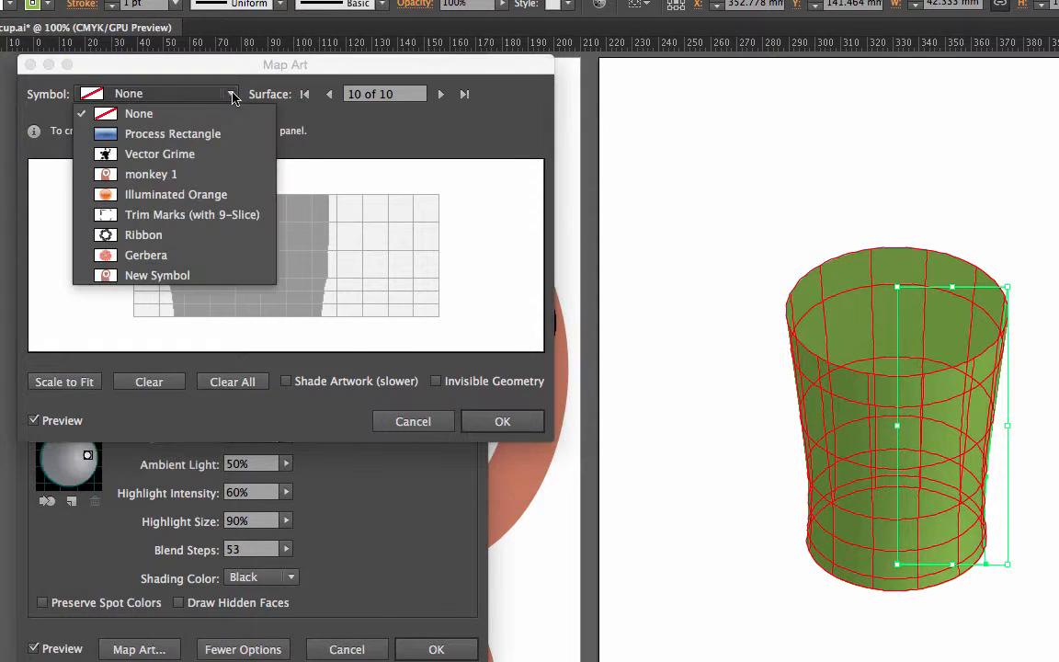
click(205, 175)
drag(274, 255, 378, 255)
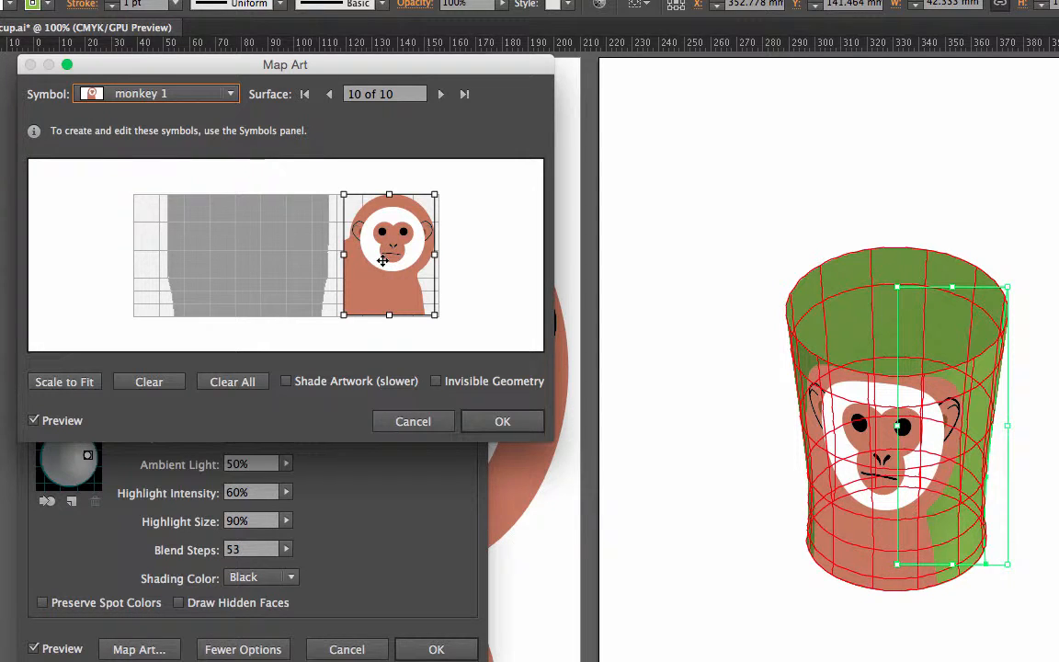
drag(384, 262, 381, 264)
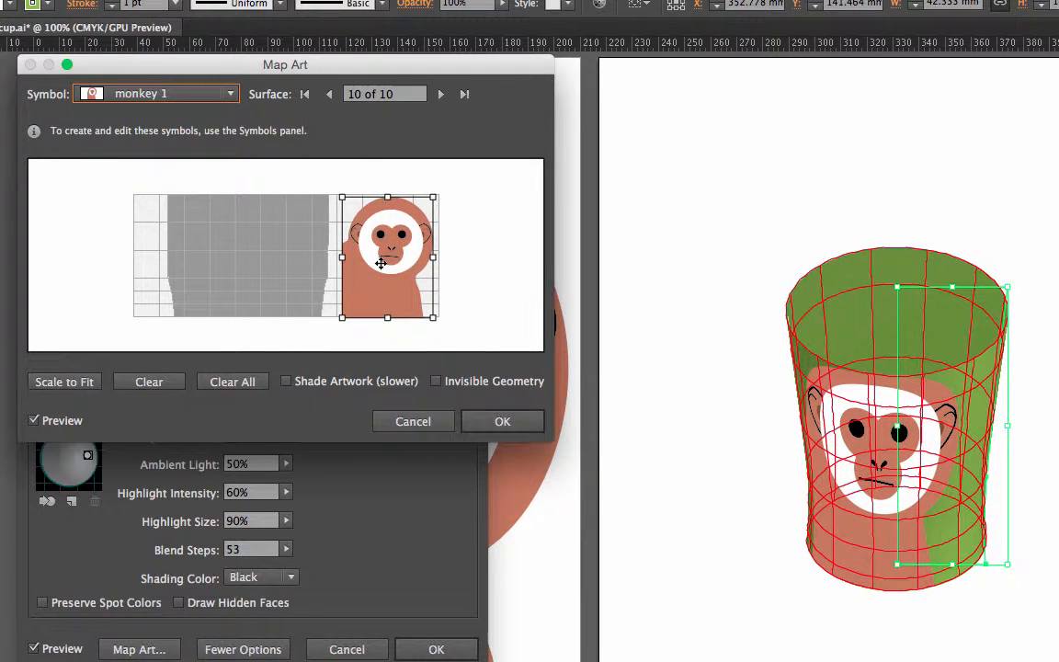
drag(381, 264, 382, 264)
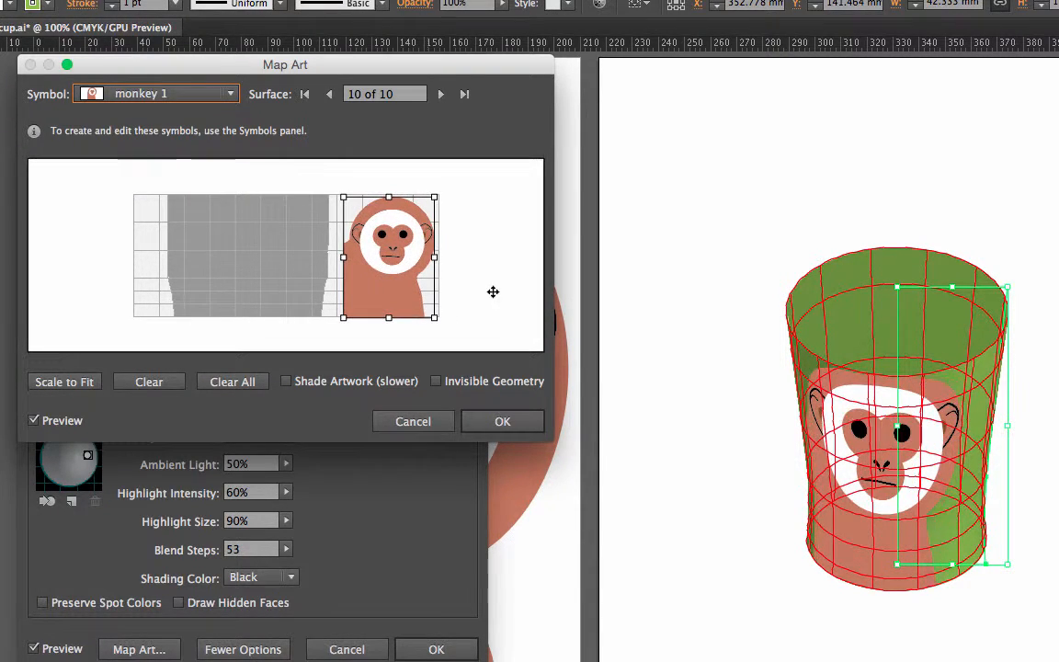
click(497, 421)
click(436, 650)
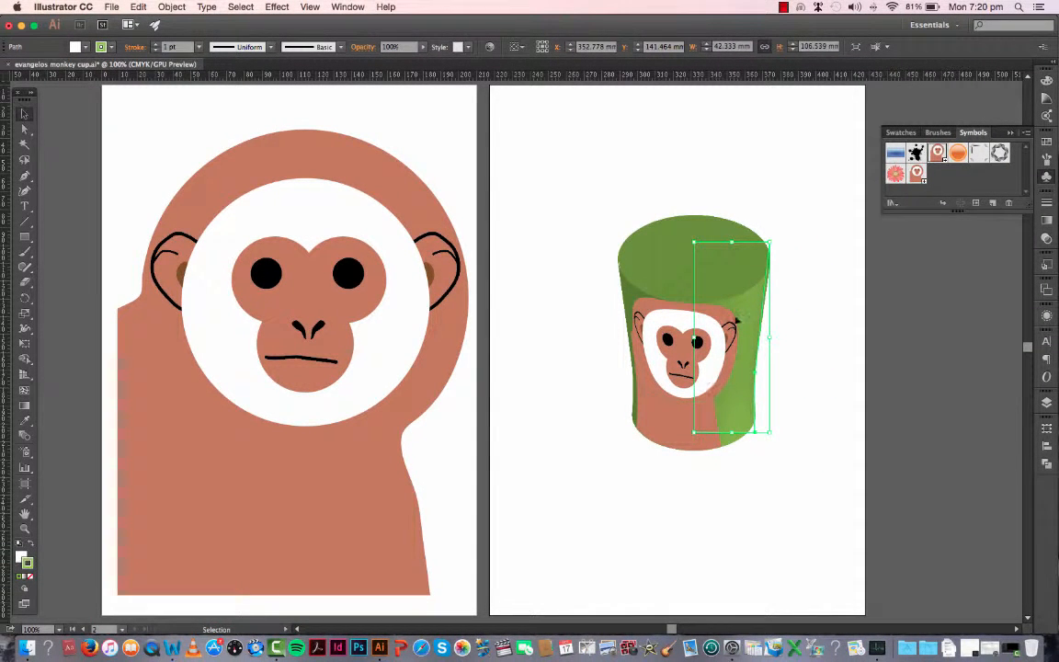
Step: Try other stroke swatches on the revolved cup and set its stroke color to light orange
click(1047, 143)
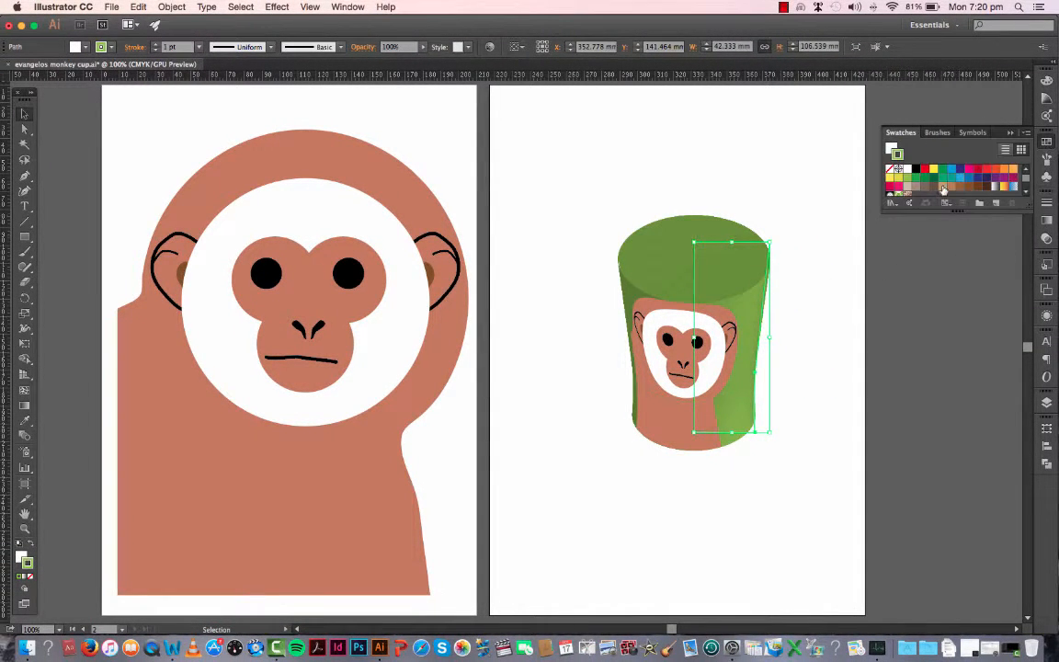
click(944, 187)
click(969, 170)
click(1014, 171)
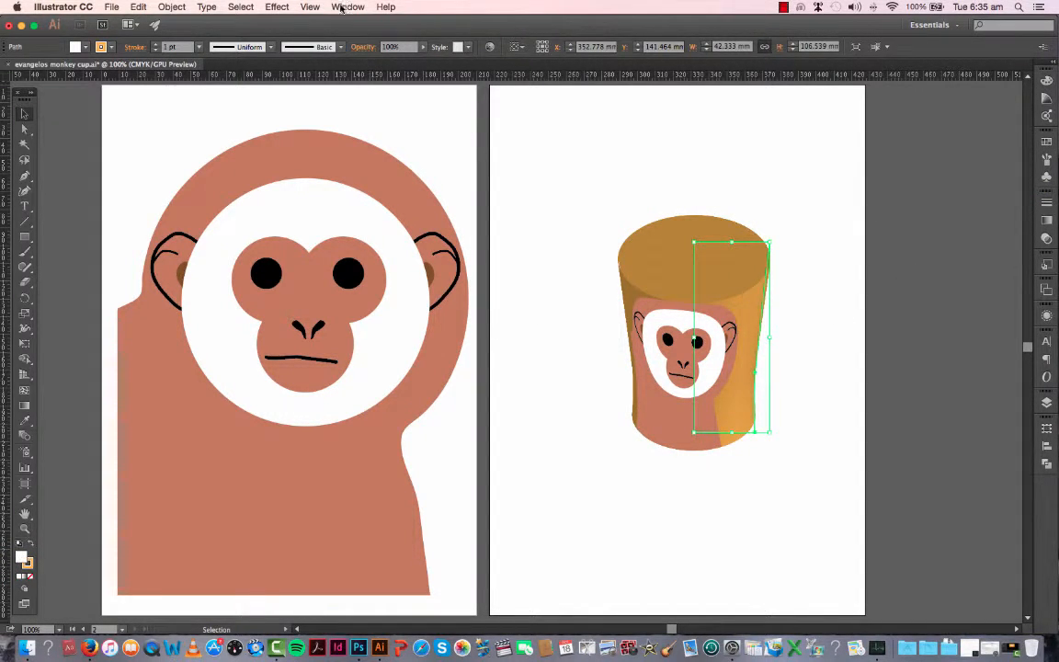
Step: Reopen the cup's mapped 3D Revolve effect from its appearance, review the settings with the preview on, and cancel
click(346, 7)
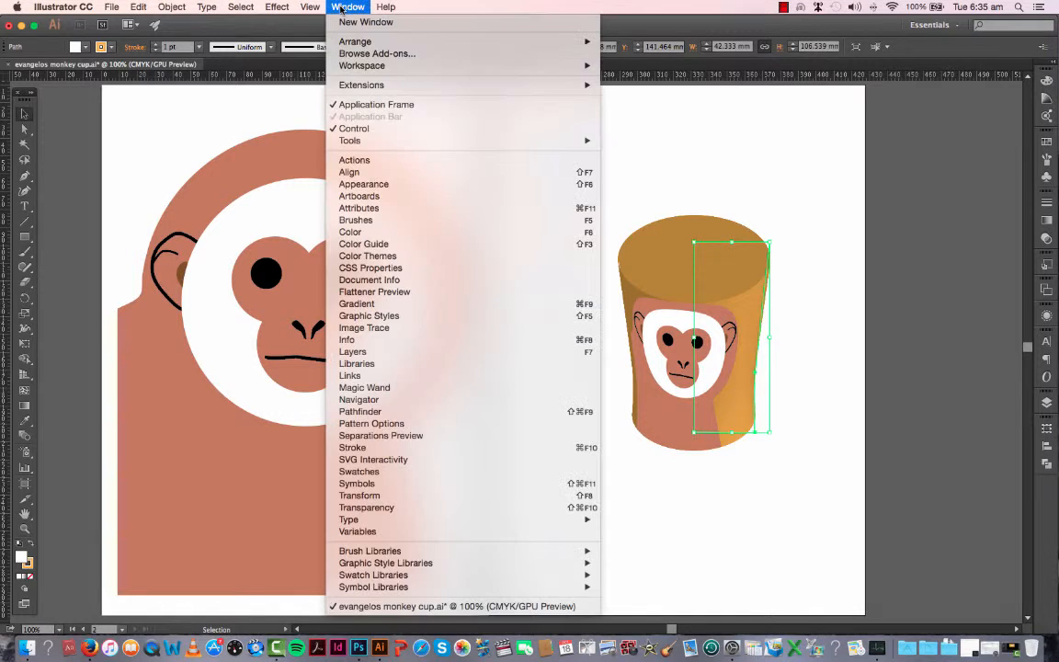
click(371, 187)
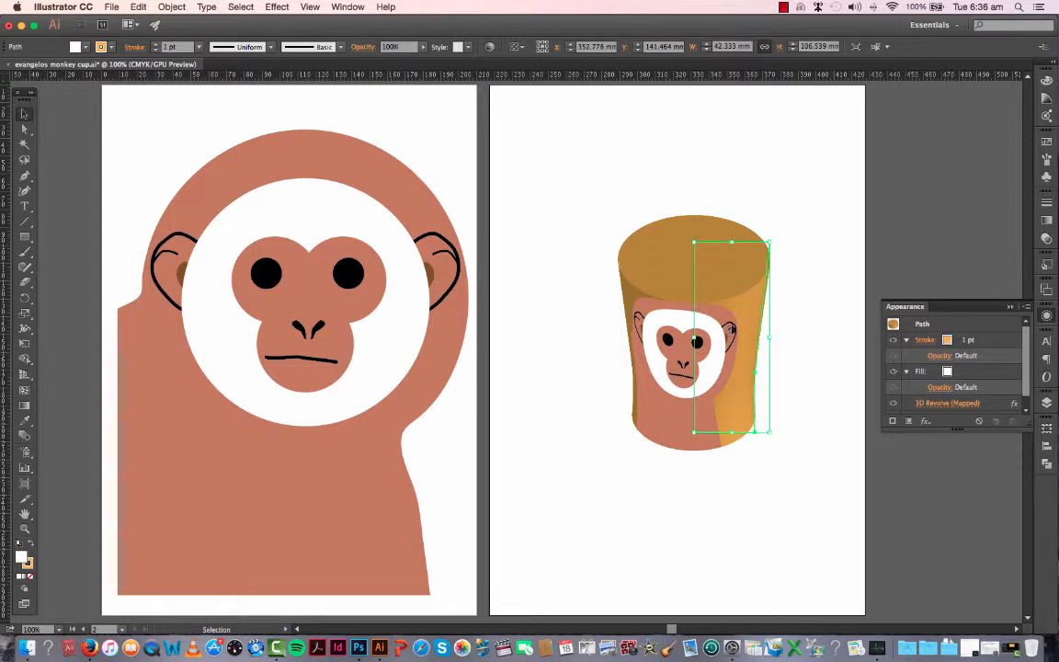
click(930, 405)
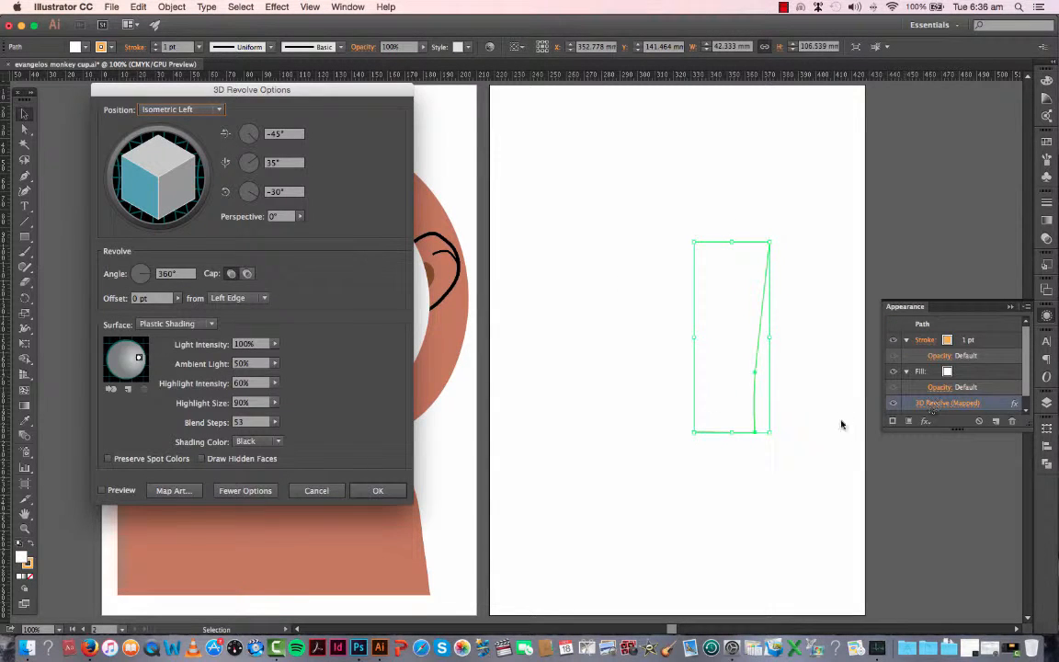
click(103, 491)
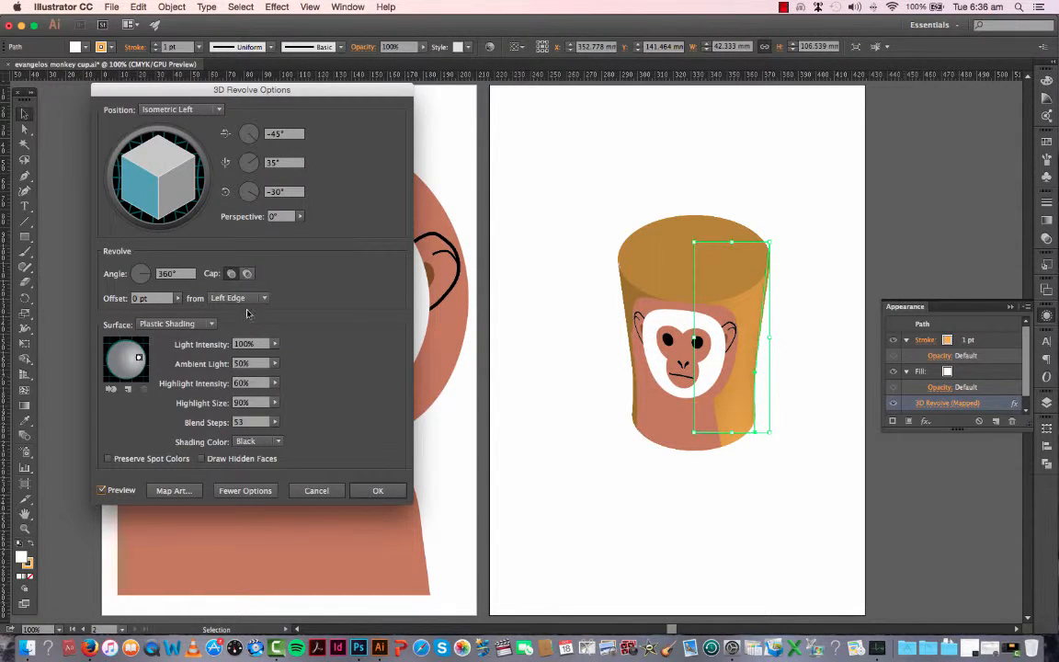
click(315, 491)
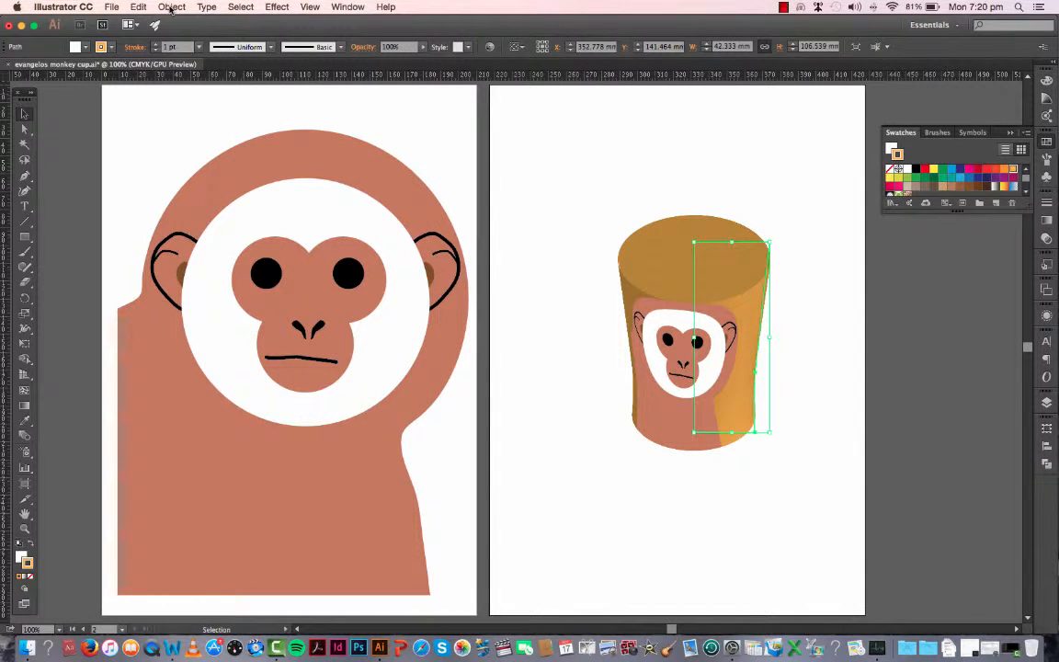
Step: Expand the revolved cup's appearance and ungroup the result twice so its top ellipse can be selected separately
click(170, 7)
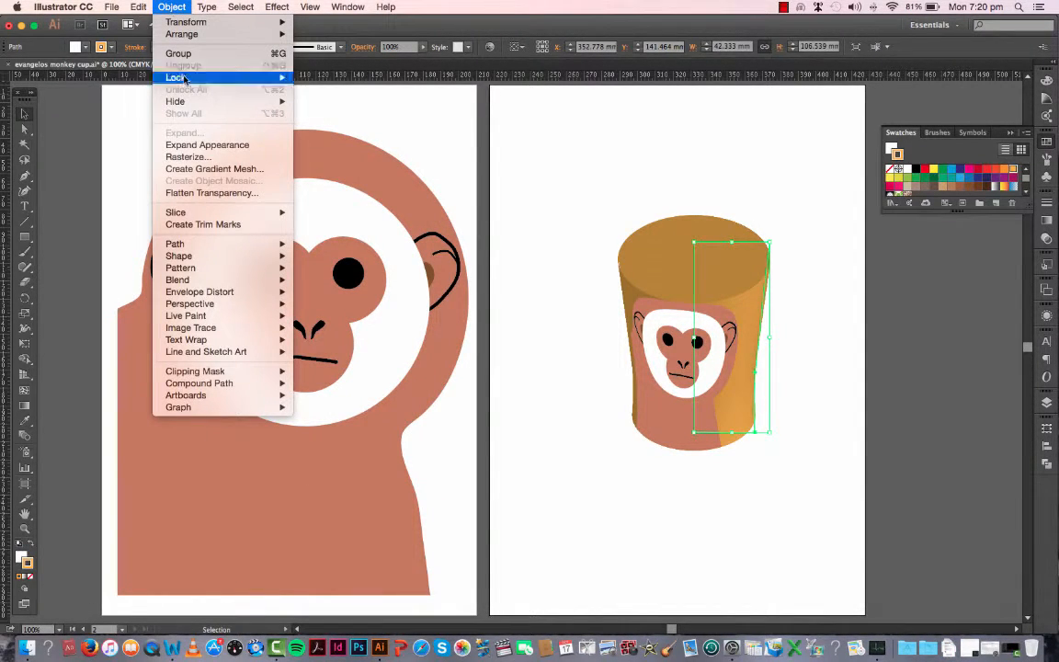
click(195, 146)
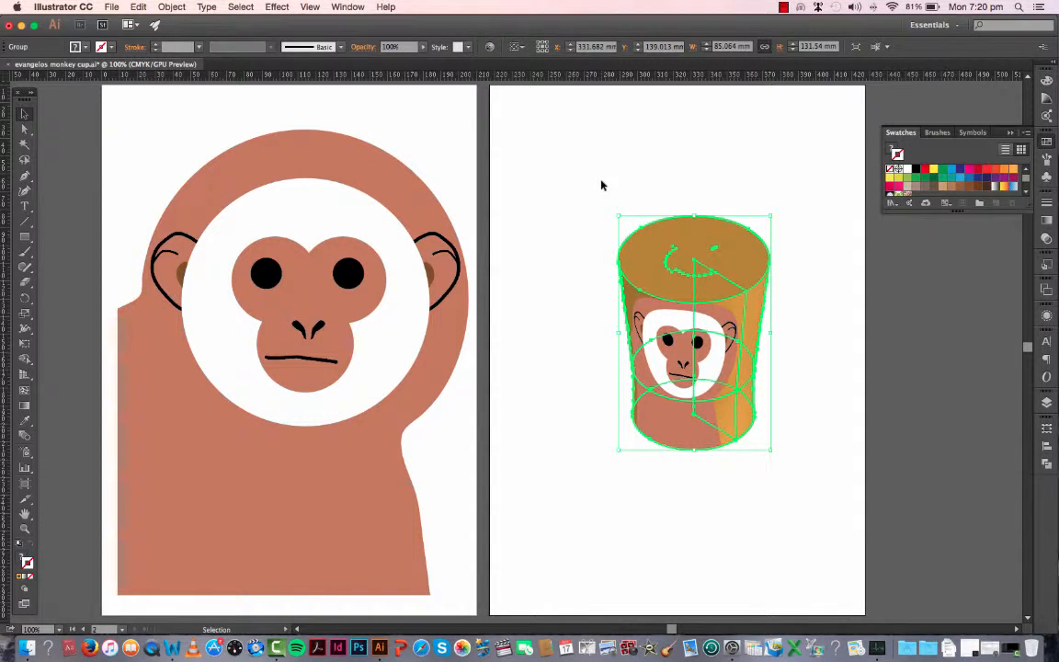
right_click(675, 263)
click(714, 335)
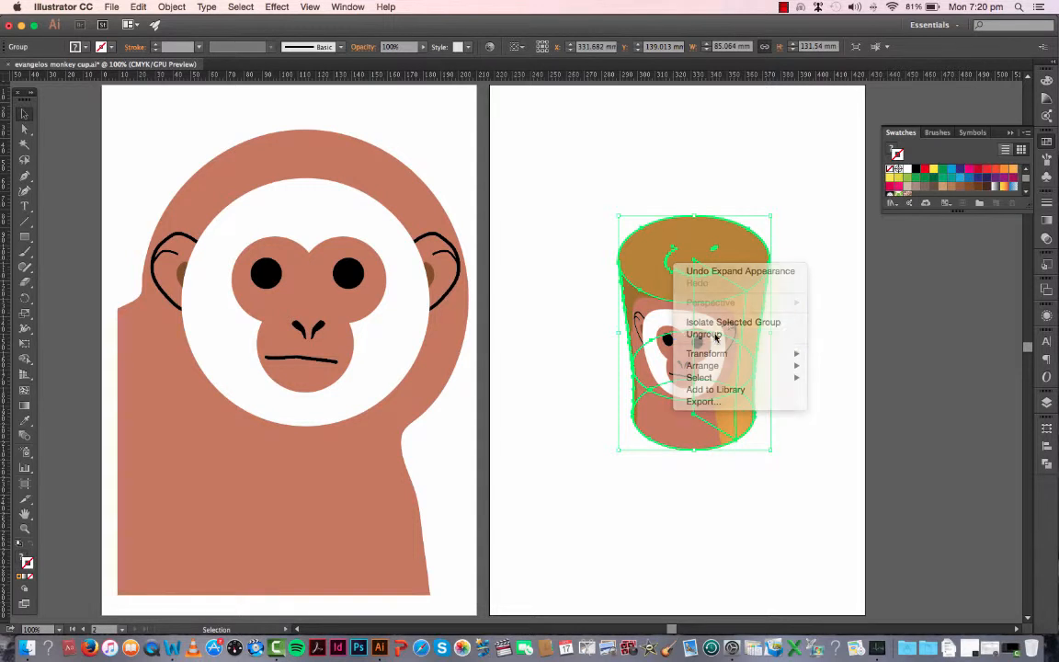
right_click(684, 268)
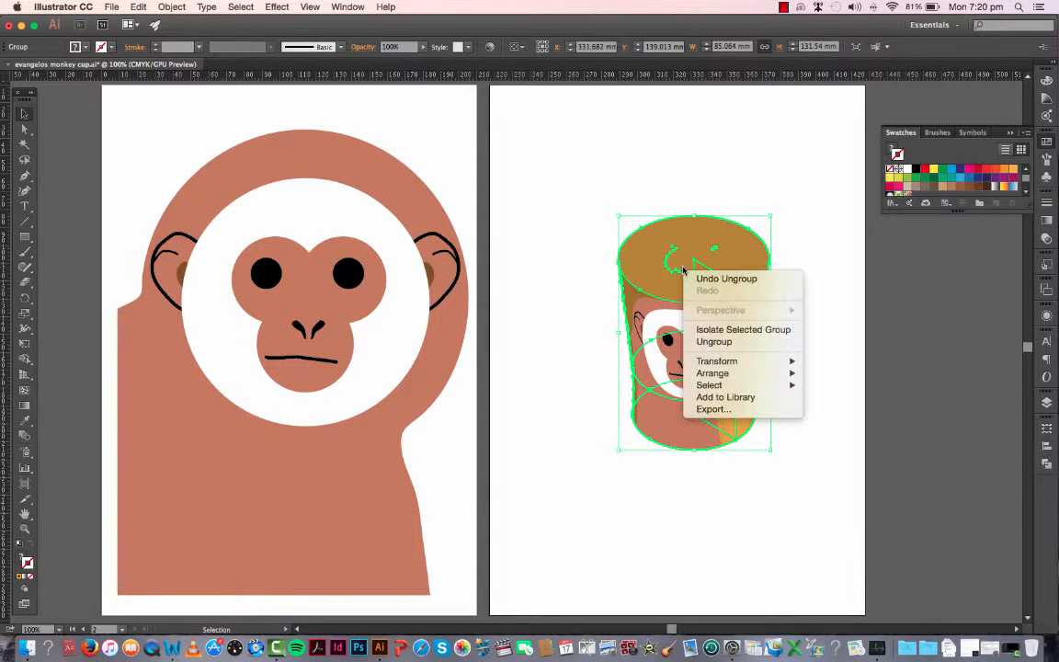
click(717, 340)
click(806, 337)
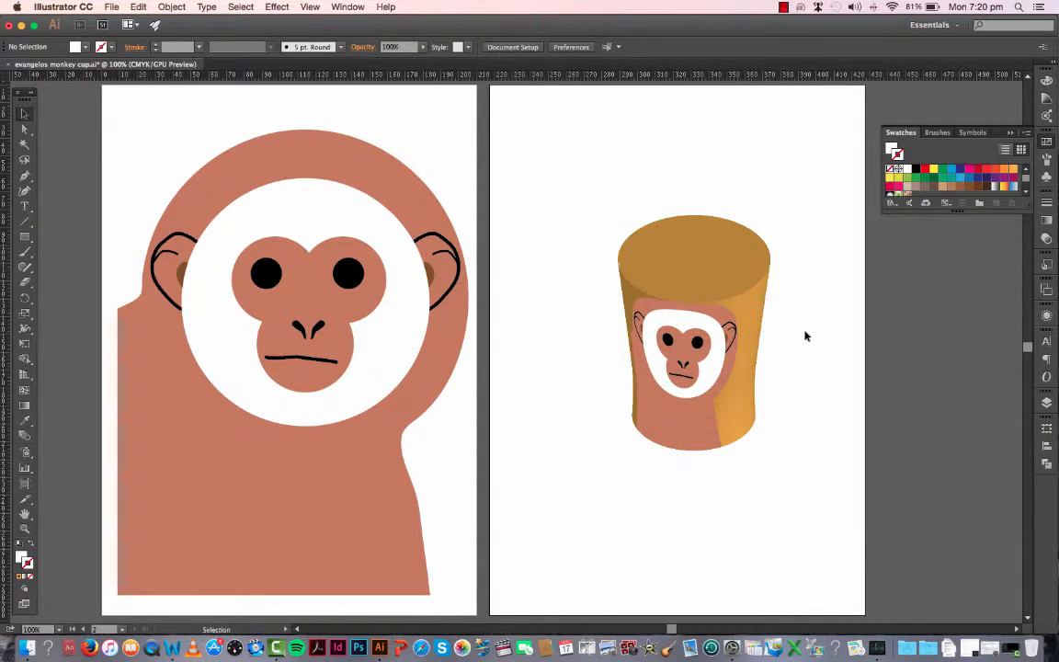
click(737, 268)
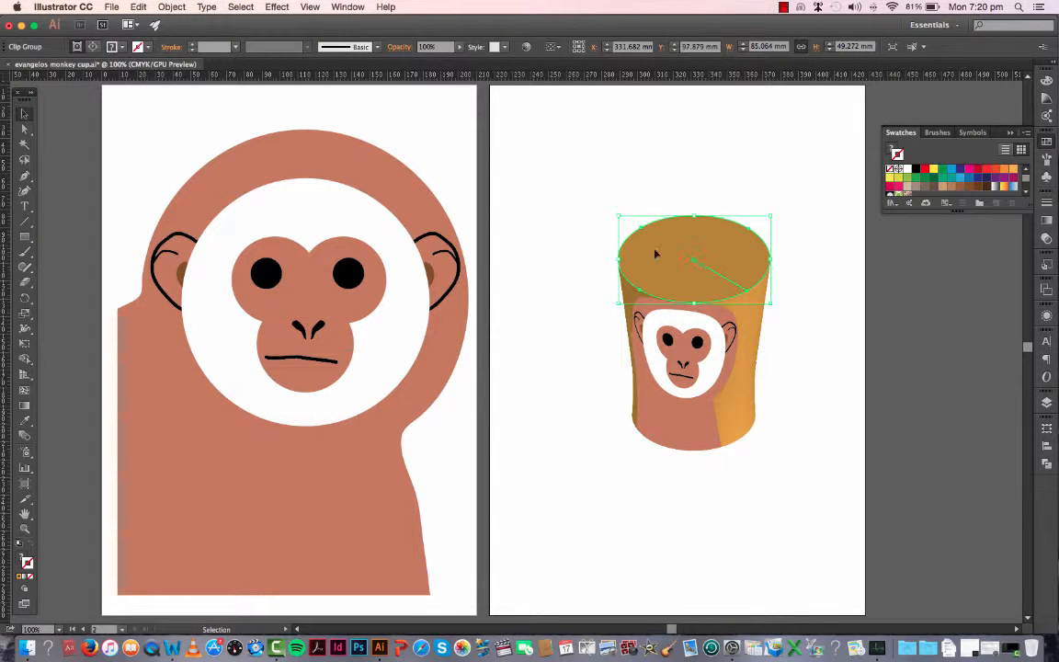
click(805, 371)
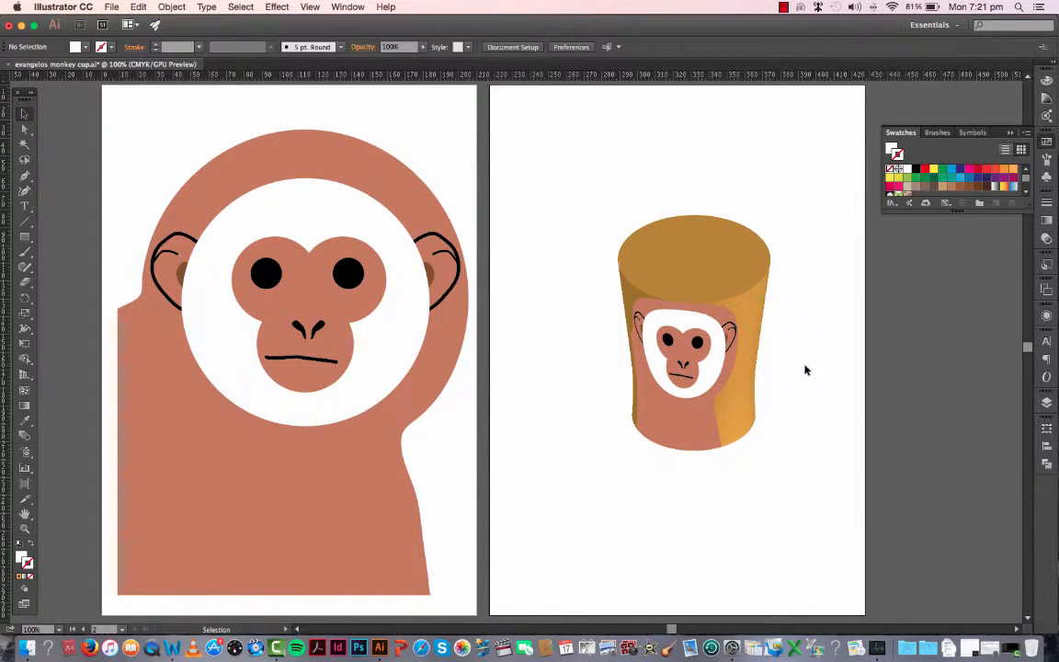
Step: Duplicate the cup's top ellipse in place, scale the copy to about 78.4 by 45.4 mm, and nudge it to the rim's centre
click(697, 269)
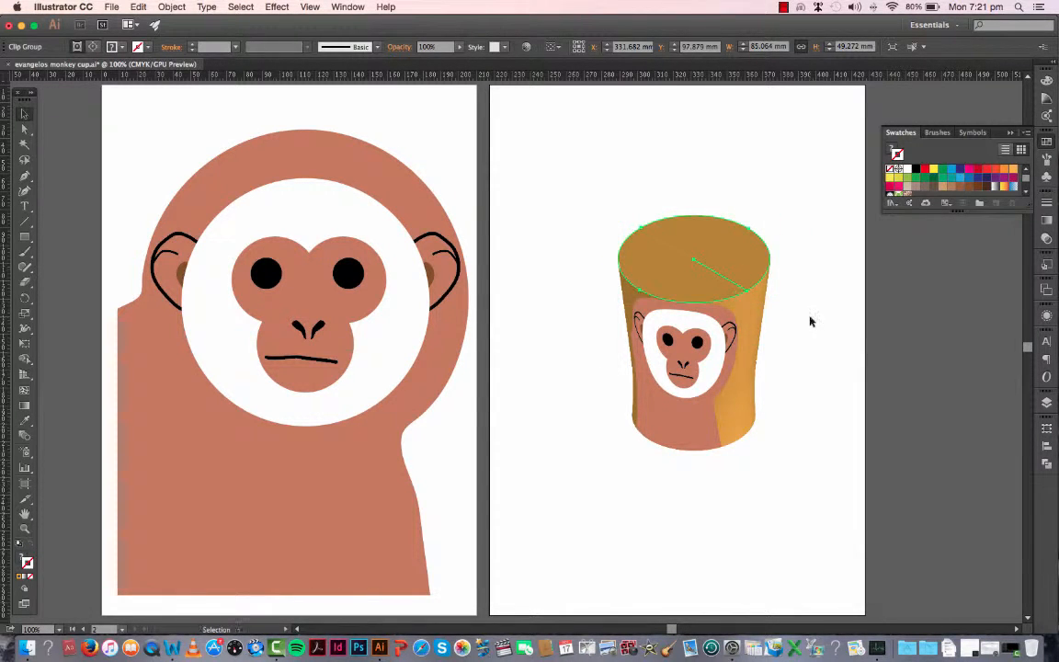
drag(770, 304, 759, 299)
key(Right)
key(Right)
key(Right)
key(Right)
key(Right)
key(Right)
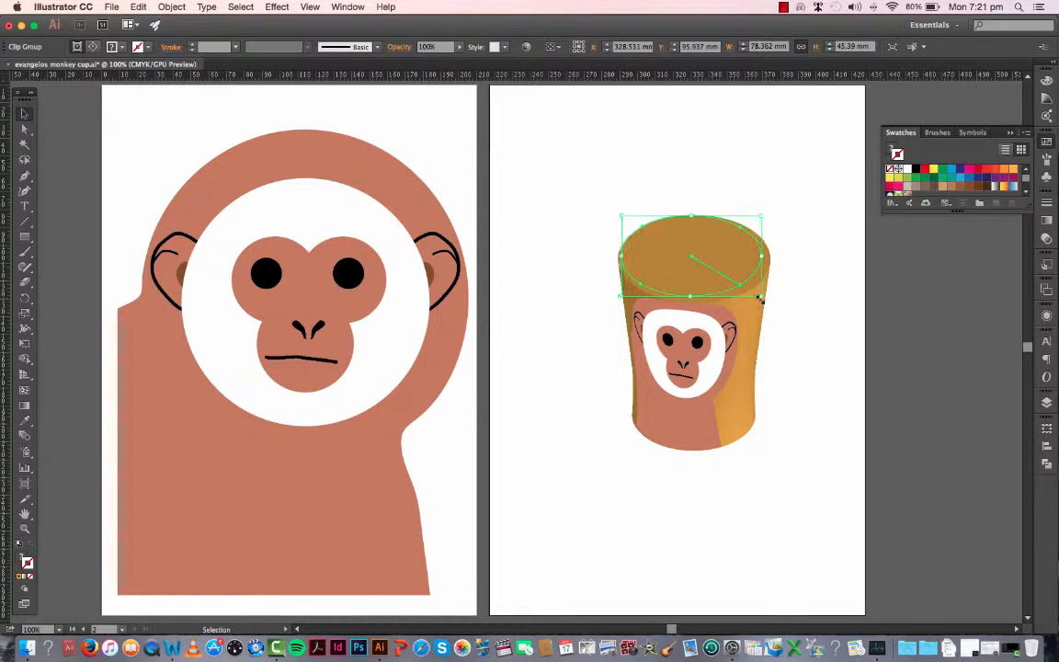
key(Down)
key(Down)
key(Down)
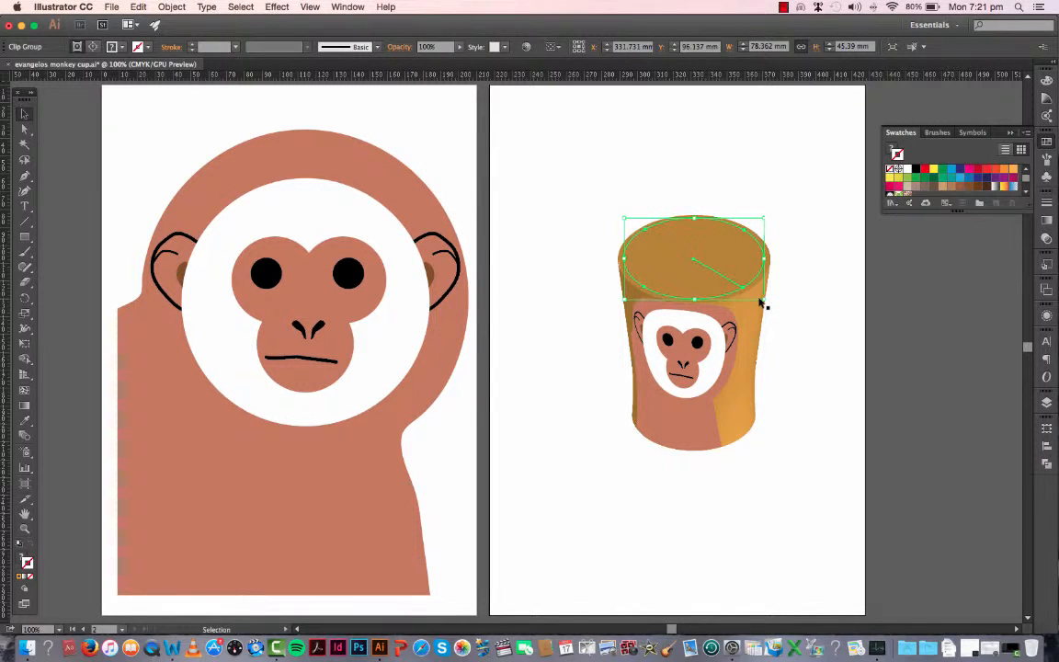
key(Right)
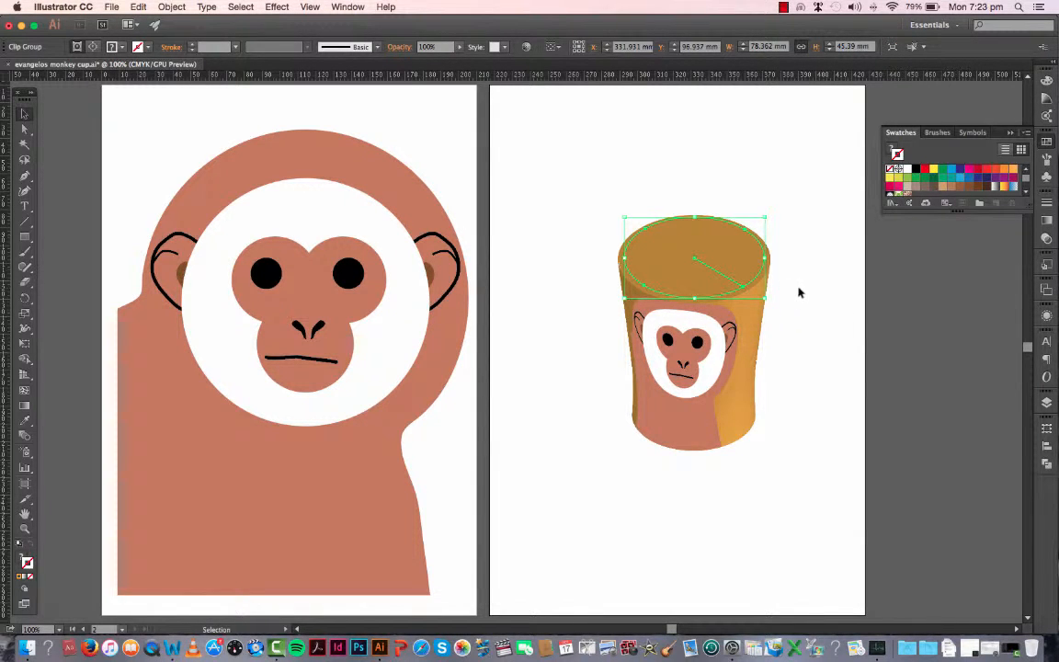
click(804, 293)
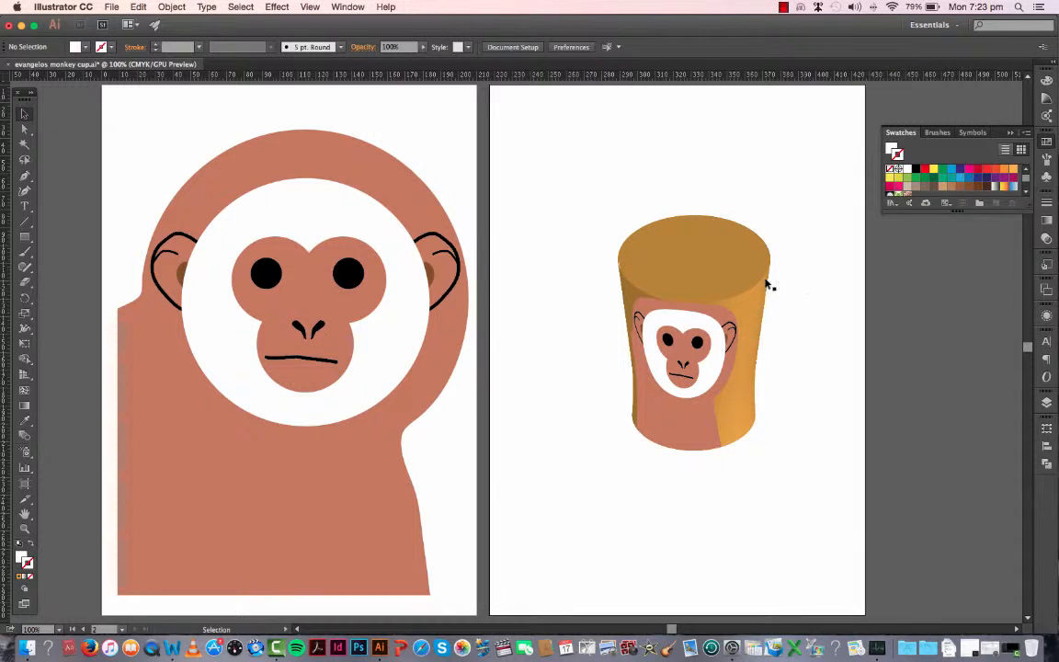
Step: Fill the cup's outer rim ellipse with a light orange tint from the Color Guide
click(763, 283)
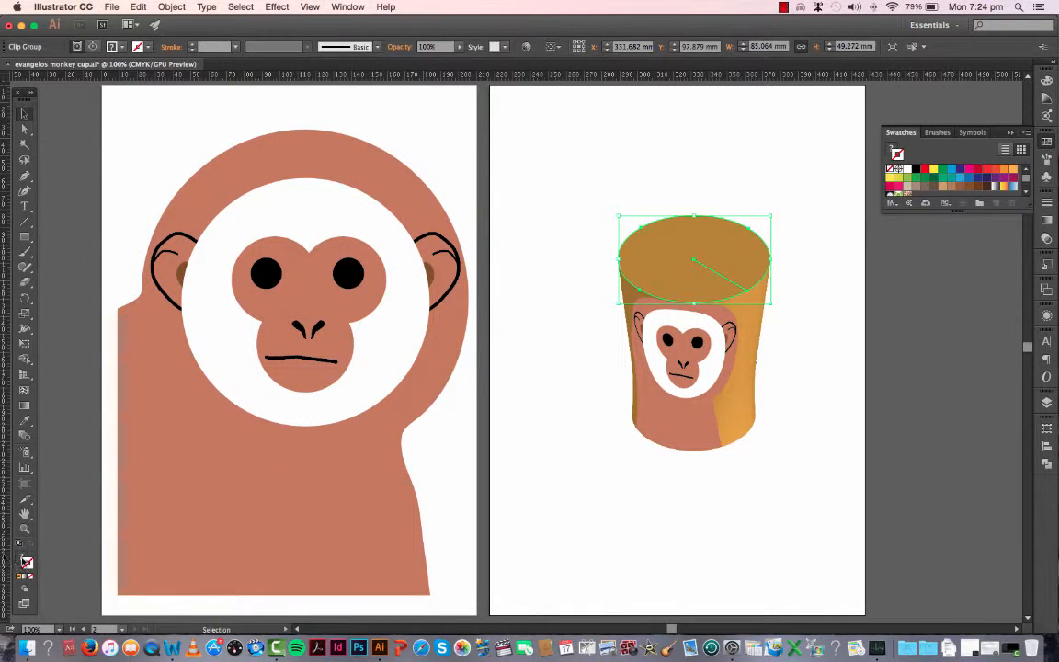
click(24, 560)
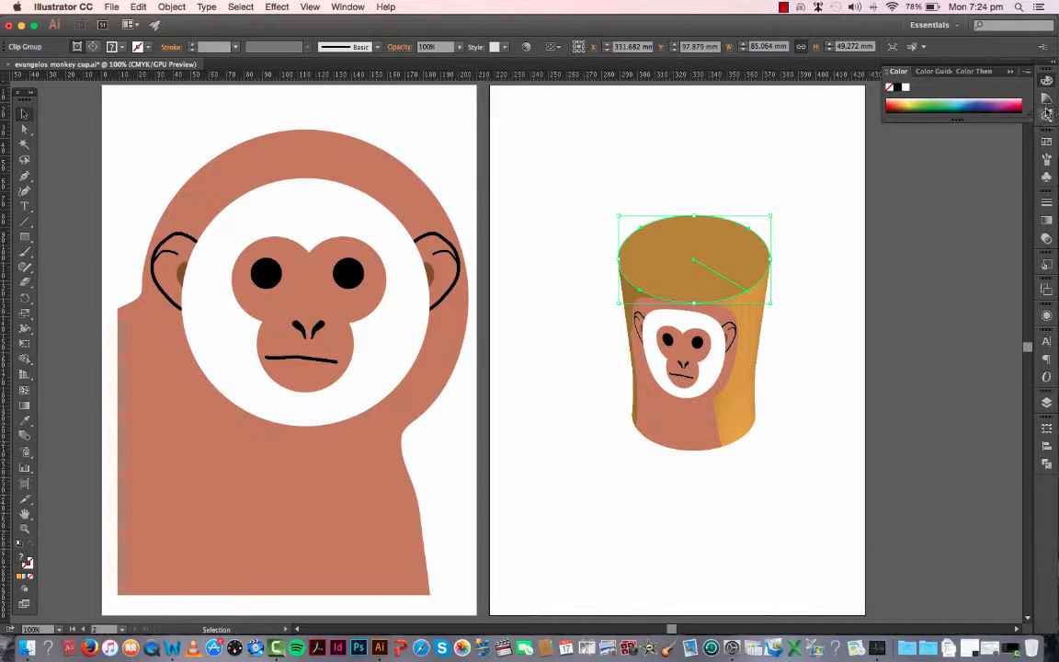
click(931, 71)
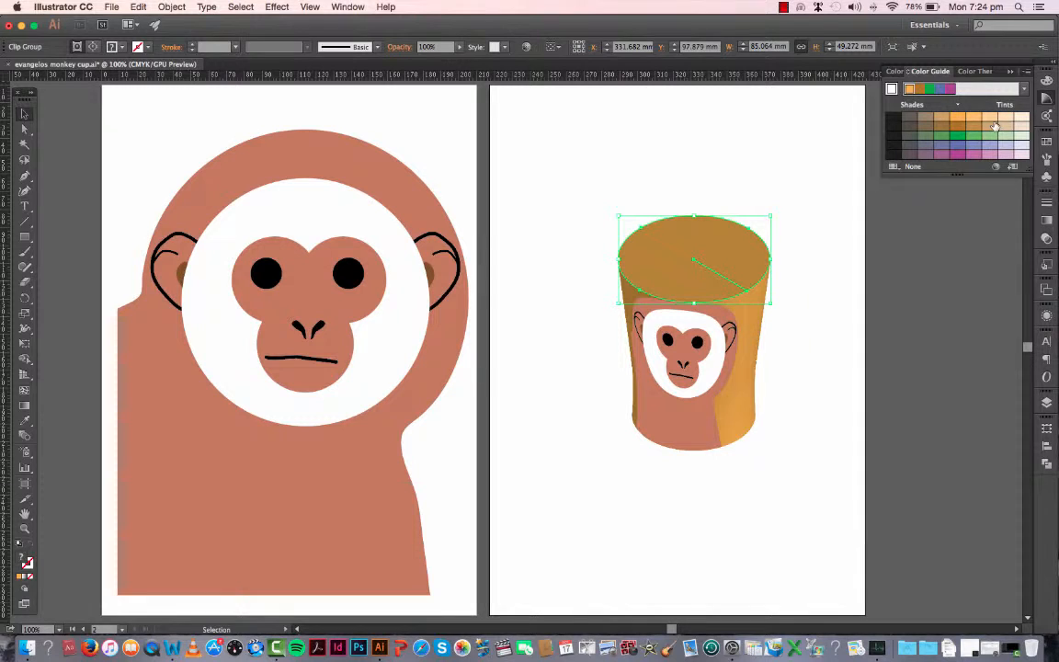
click(1005, 121)
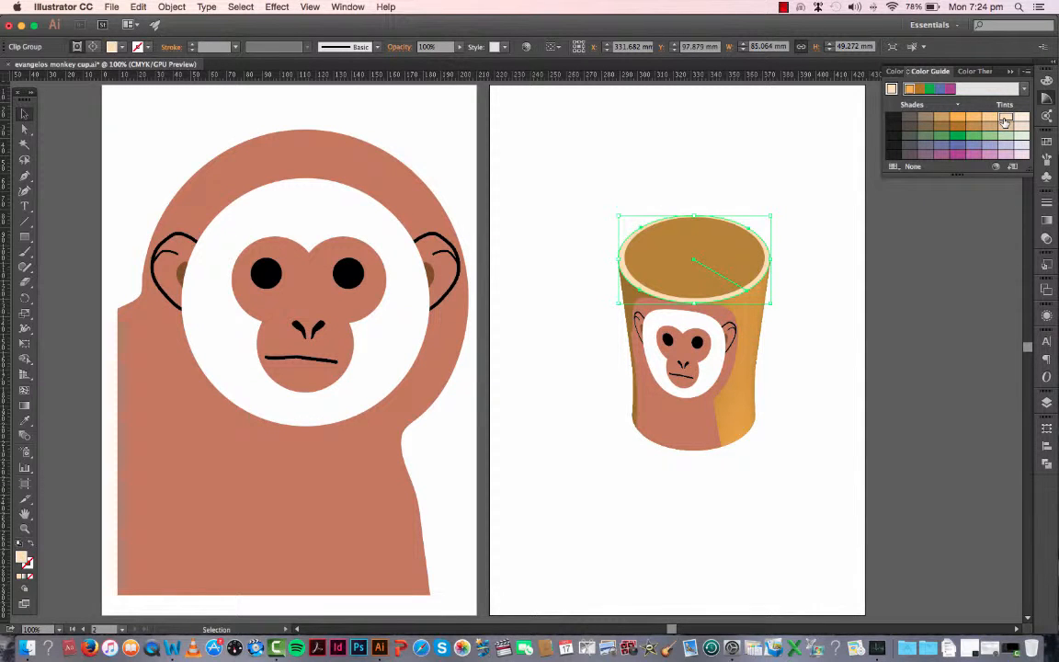
click(974, 120)
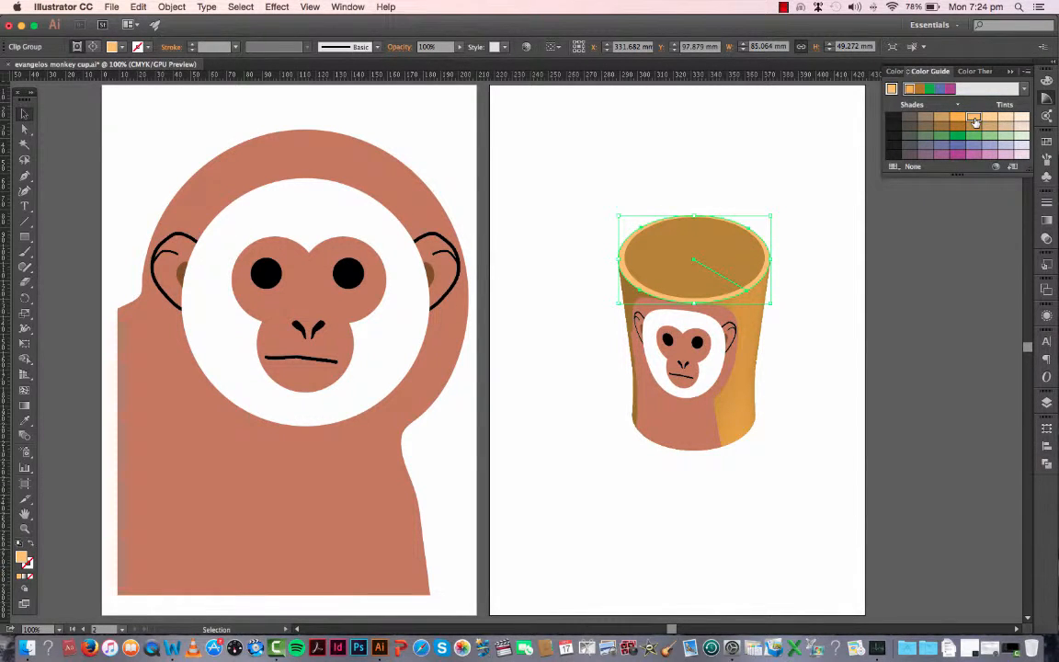
click(775, 472)
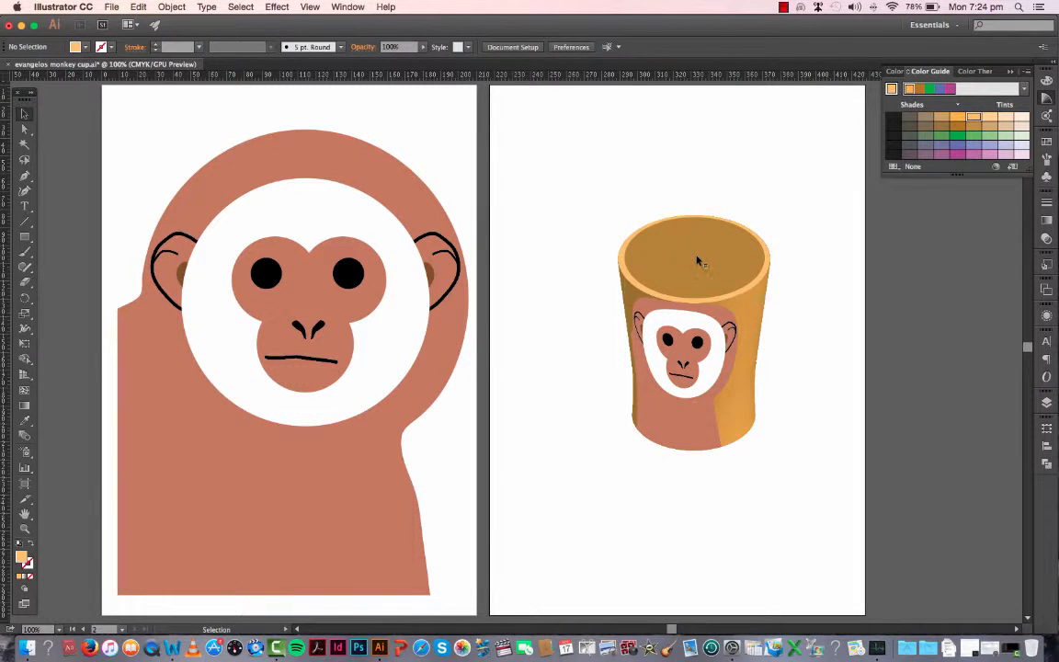
Step: Apply a linear gradient fill to the cup's inner ellipse and set its starting stop to light orange
click(699, 262)
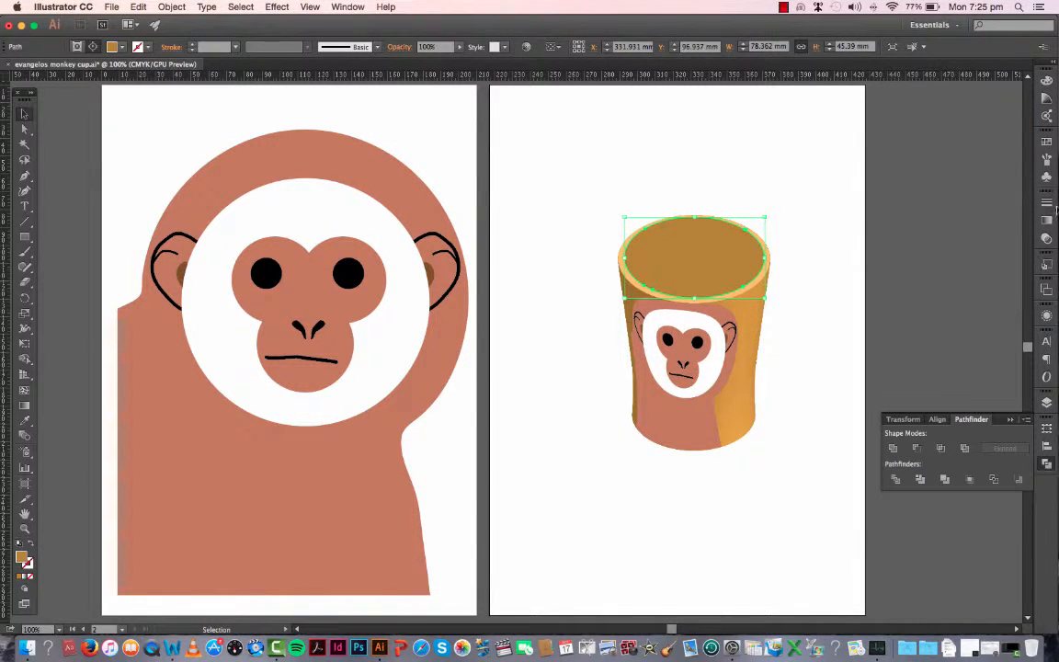
click(1046, 221)
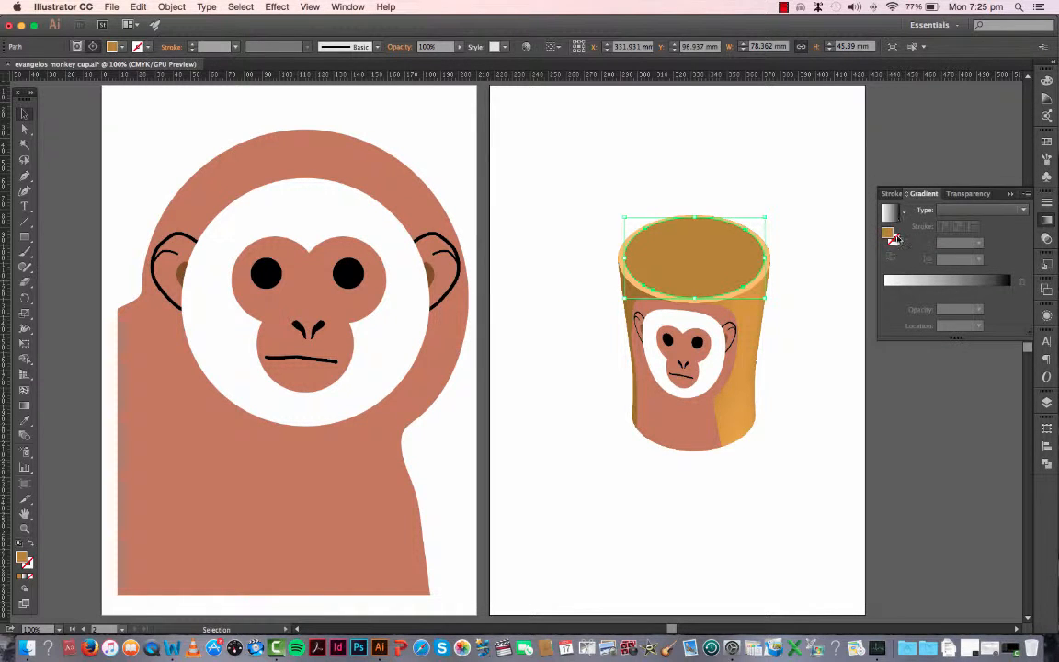
click(886, 289)
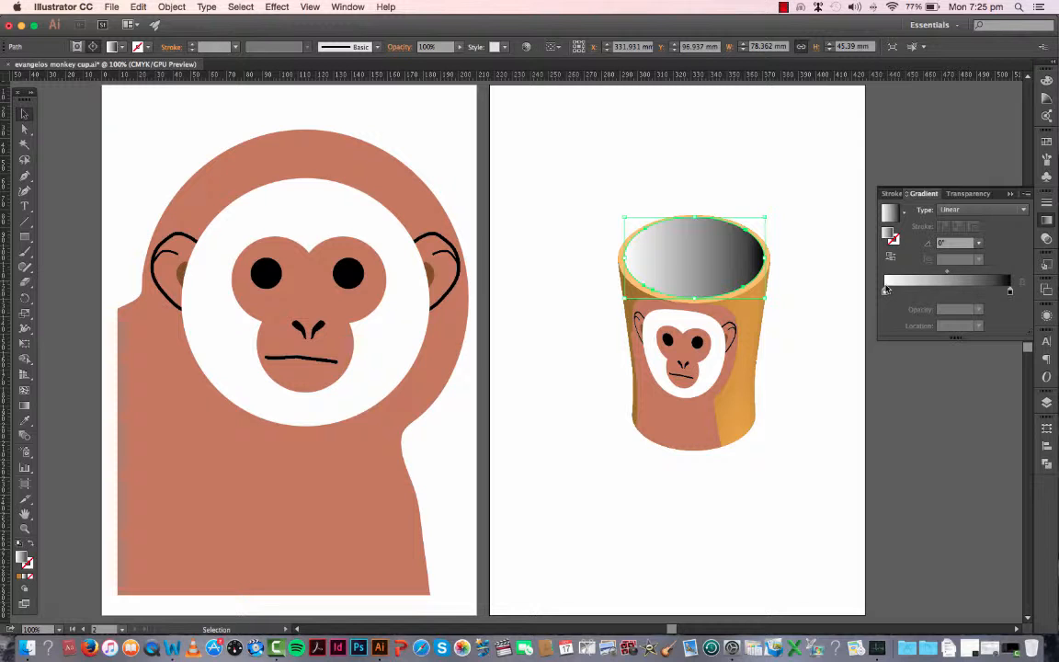
click(885, 292)
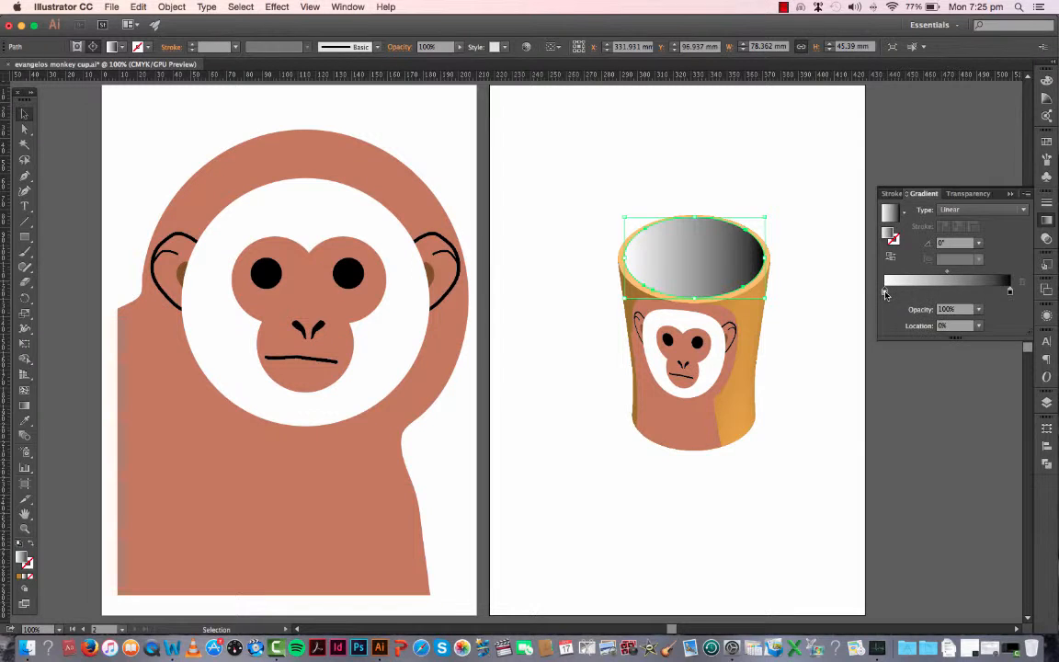
double_click(886, 292)
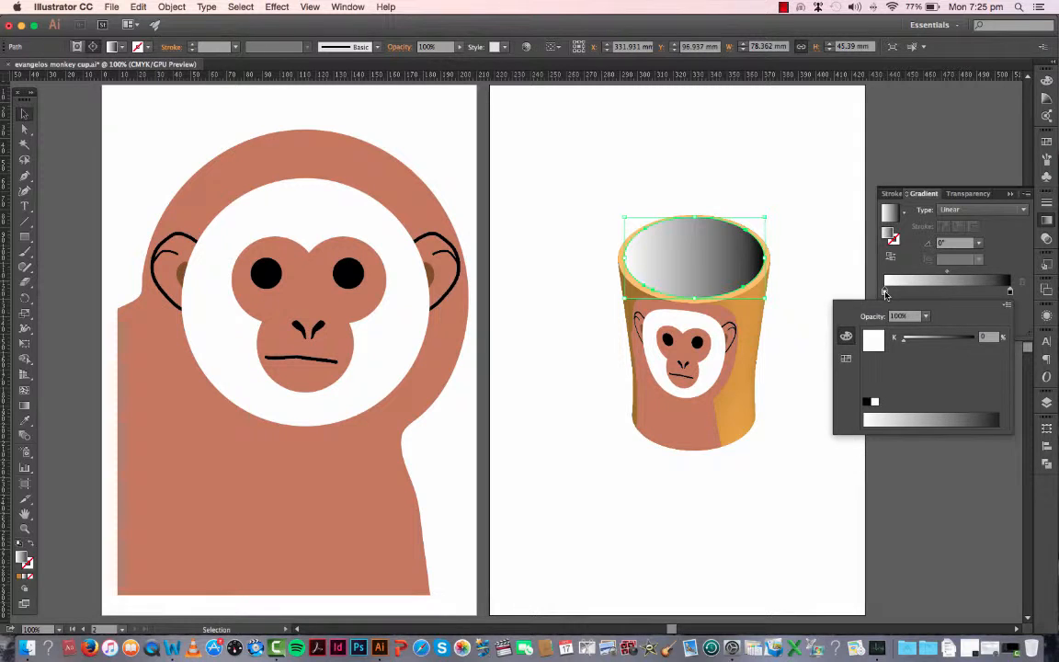
click(847, 359)
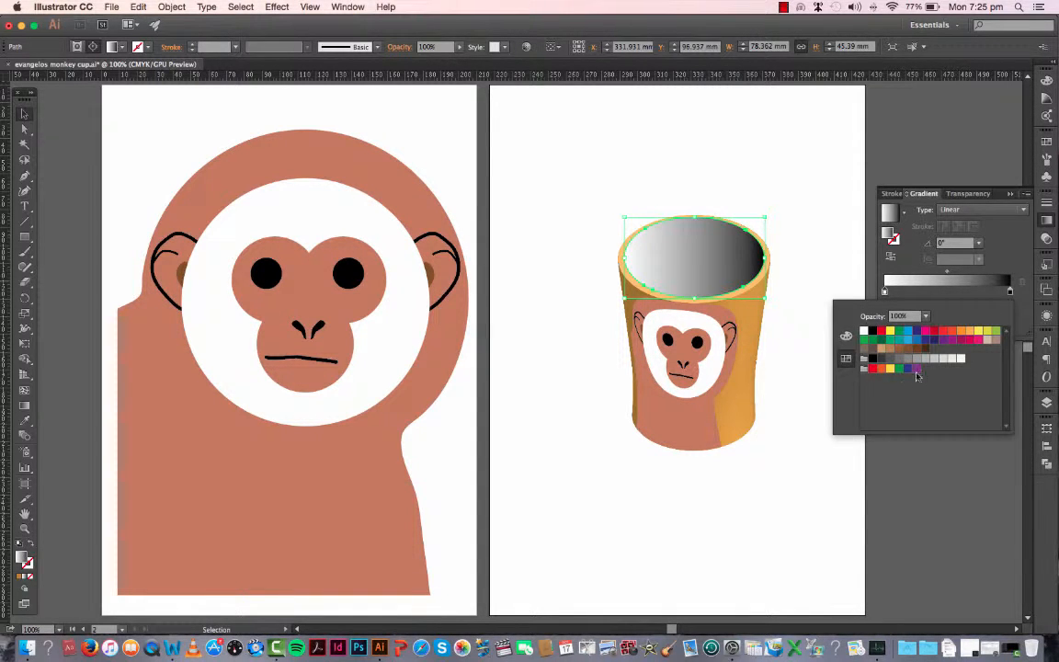
click(971, 333)
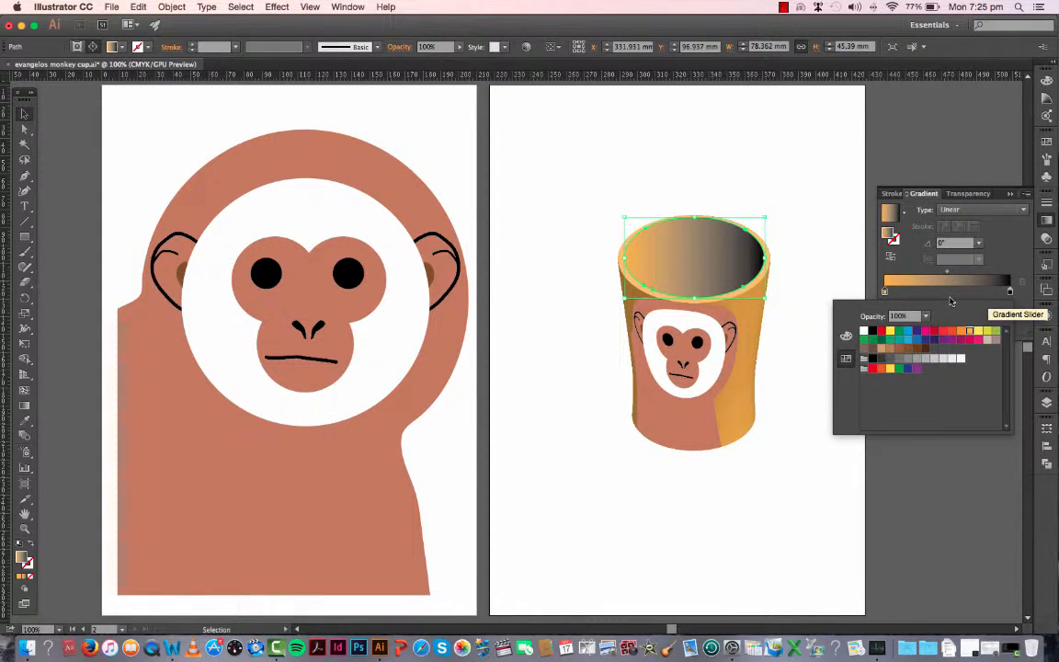
Step: Set the end stop of the inner ellipse's gradient to dark brown
click(1011, 294)
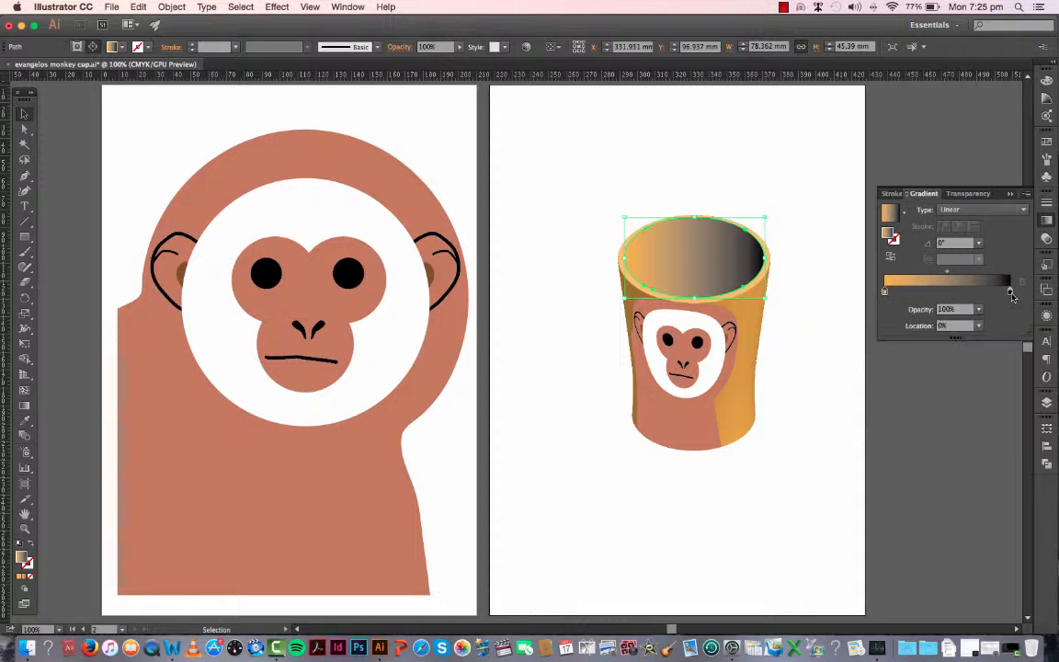
double_click(1010, 292)
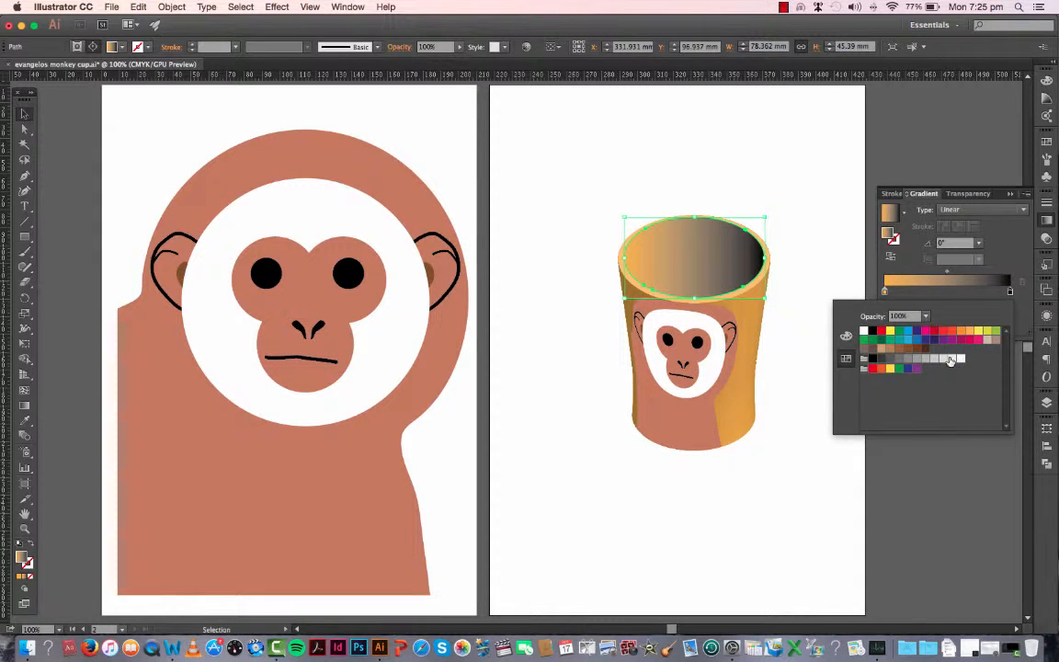
click(925, 349)
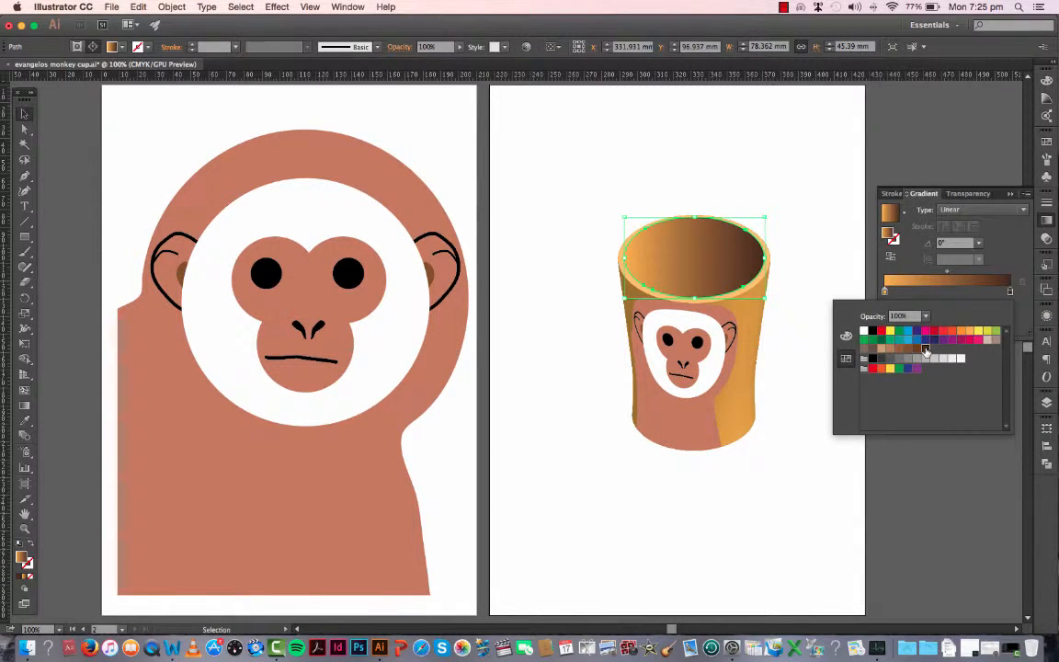
click(817, 342)
click(771, 172)
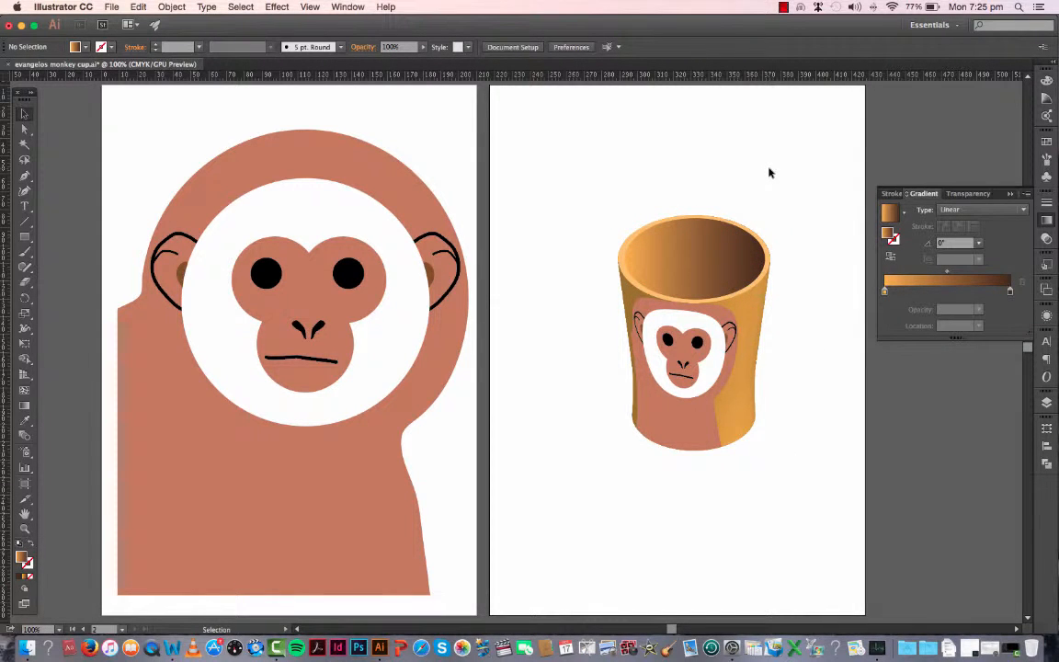
Step: Shift the light orange stop of the inner ellipse's gradient to a location of about 32%
click(706, 274)
click(803, 287)
click(699, 258)
click(895, 286)
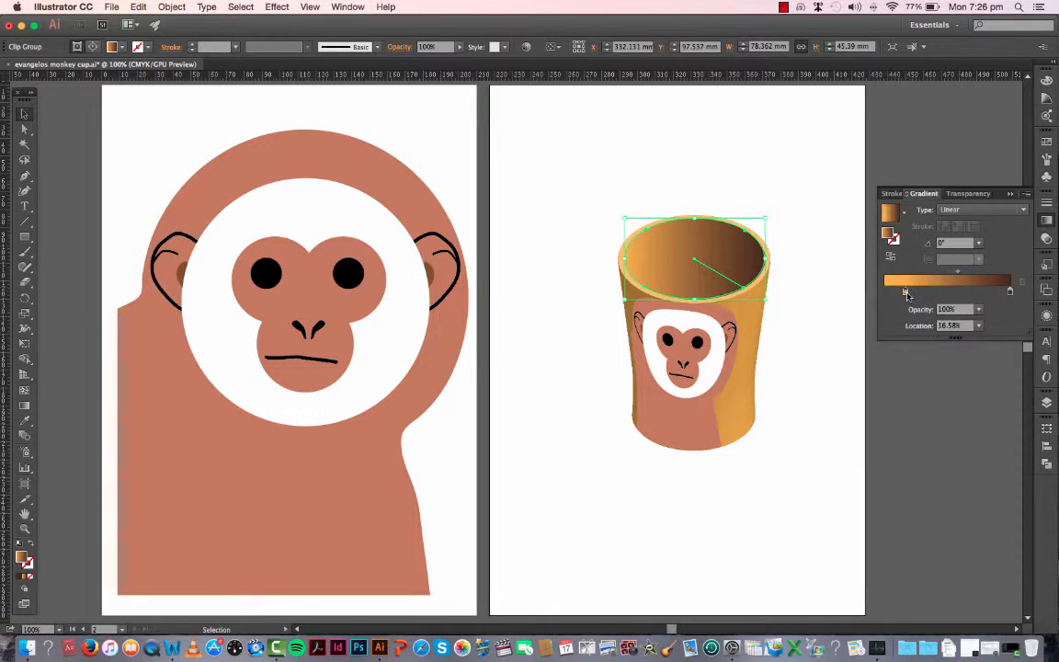
drag(892, 293, 924, 294)
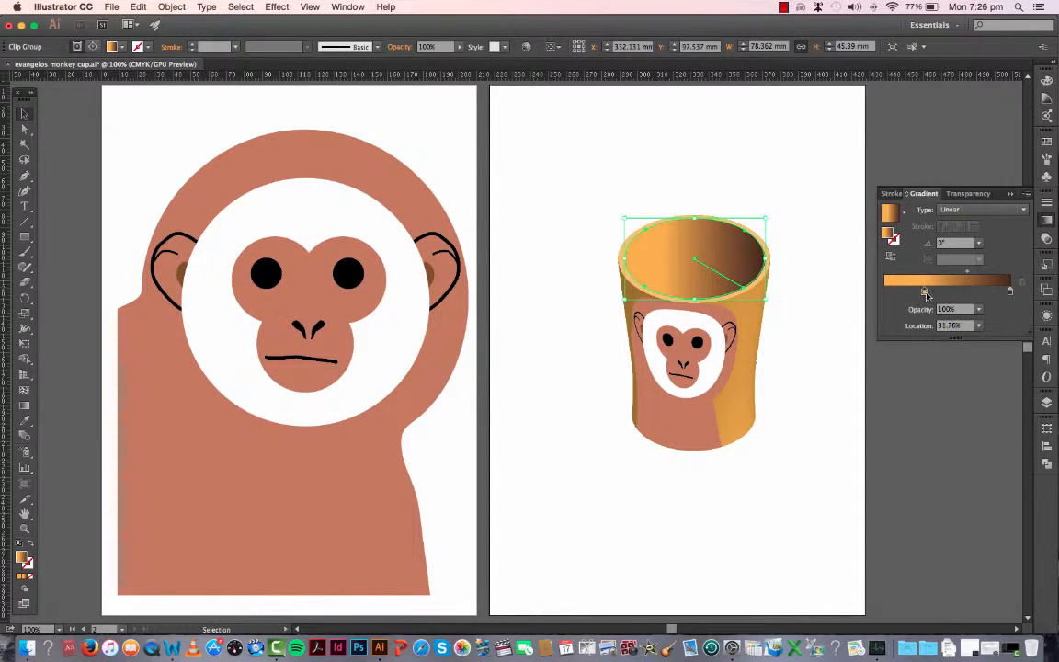
click(824, 292)
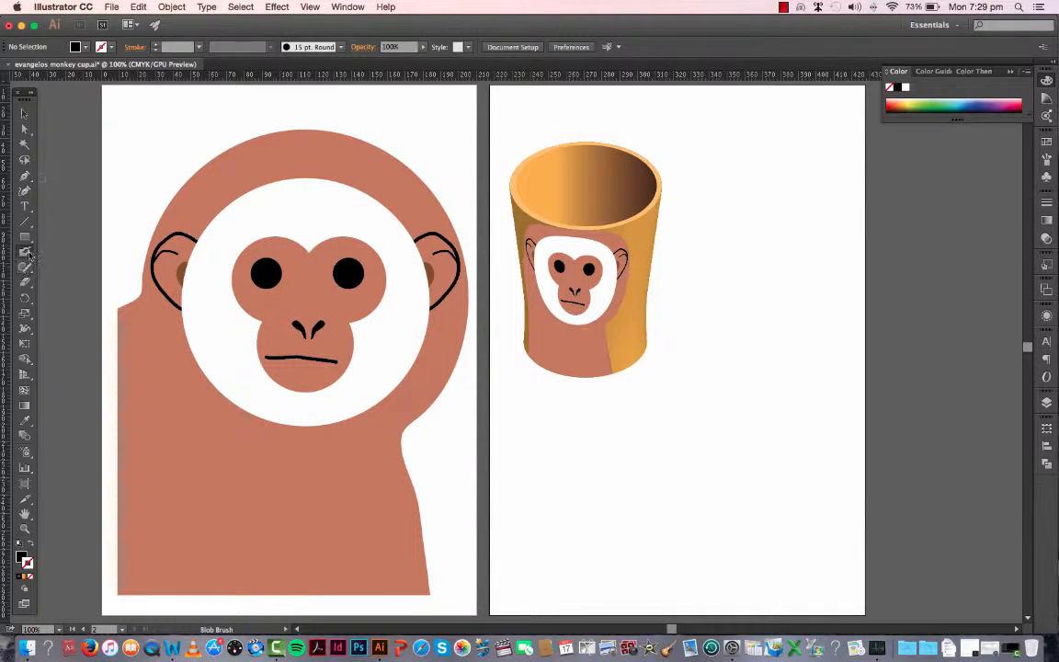
Step: Set the 15 pt. Round calligraphic brush's size to 32 pt and paint a curved handle about 46 × 83 mm beside the cup
drag(26, 255, 69, 233)
click(311, 47)
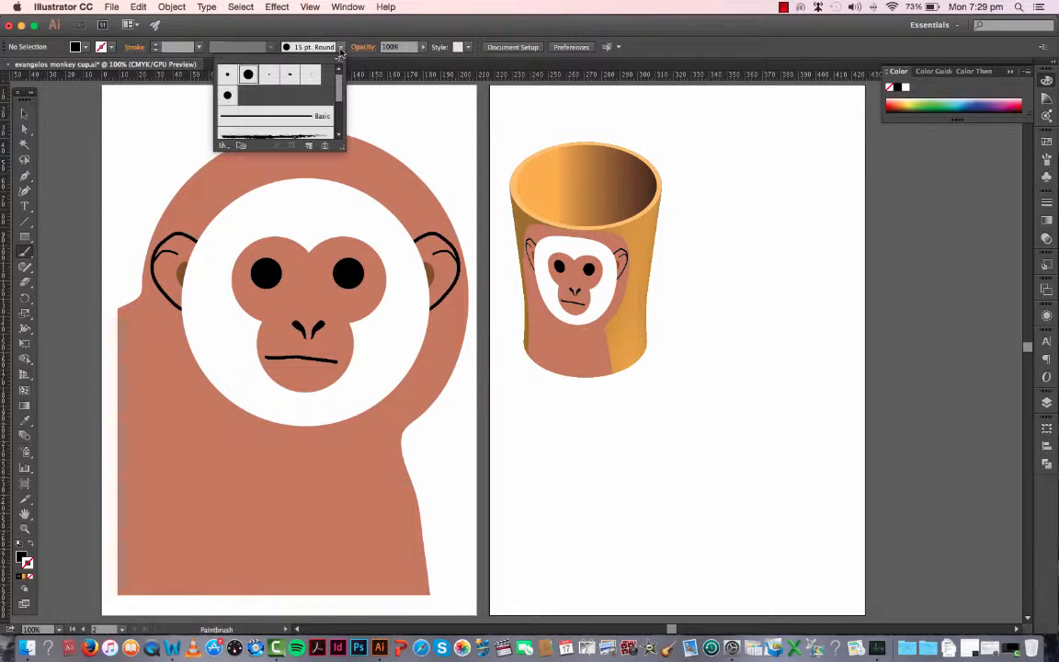
mouse_move(339, 89)
mouse_down()
mouse_move(339, 108)
mouse_move(338, 81)
mouse_up()
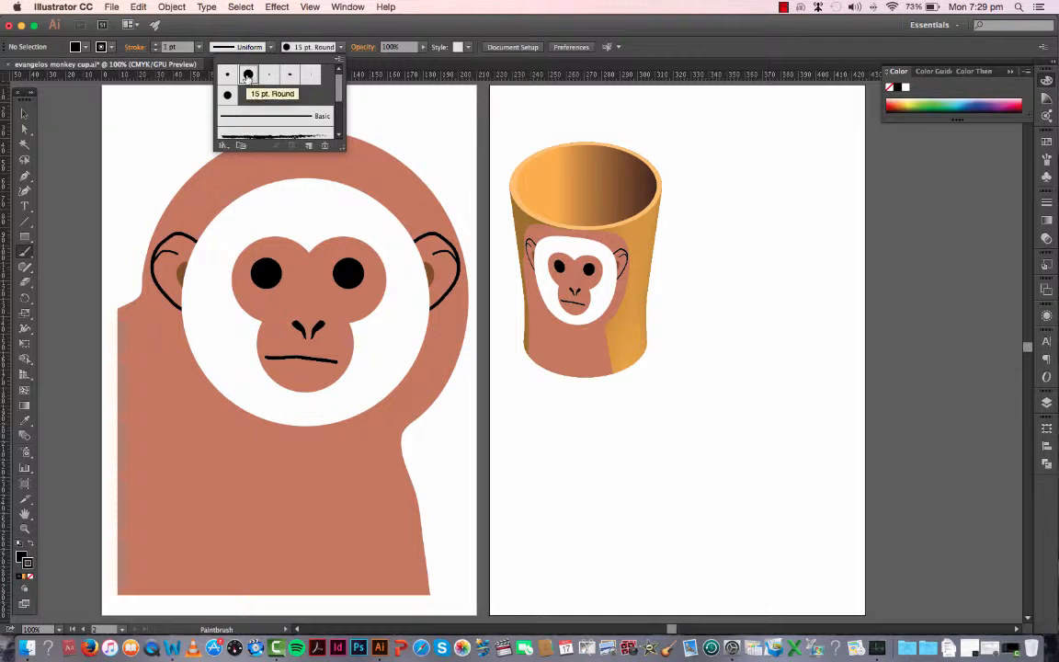
double_click(246, 75)
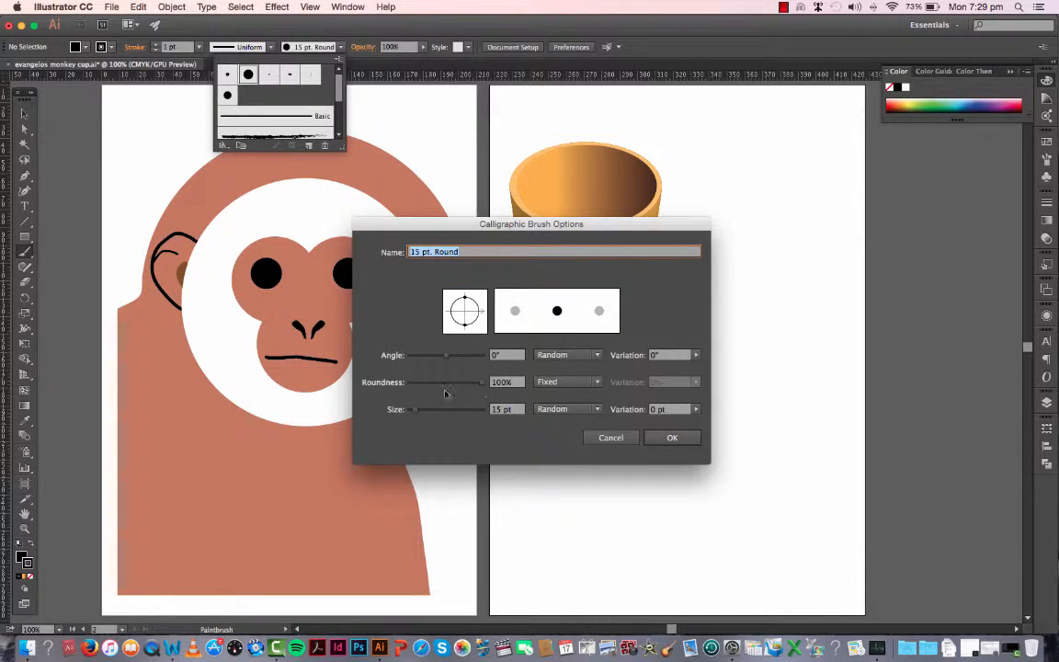
click(425, 413)
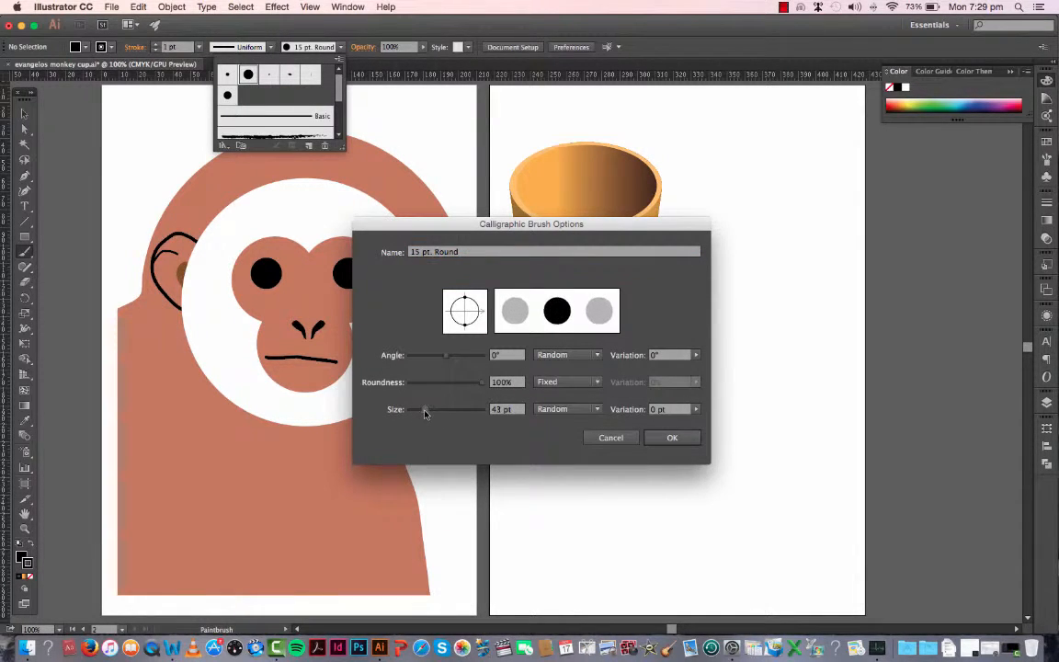
drag(425, 413, 420, 415)
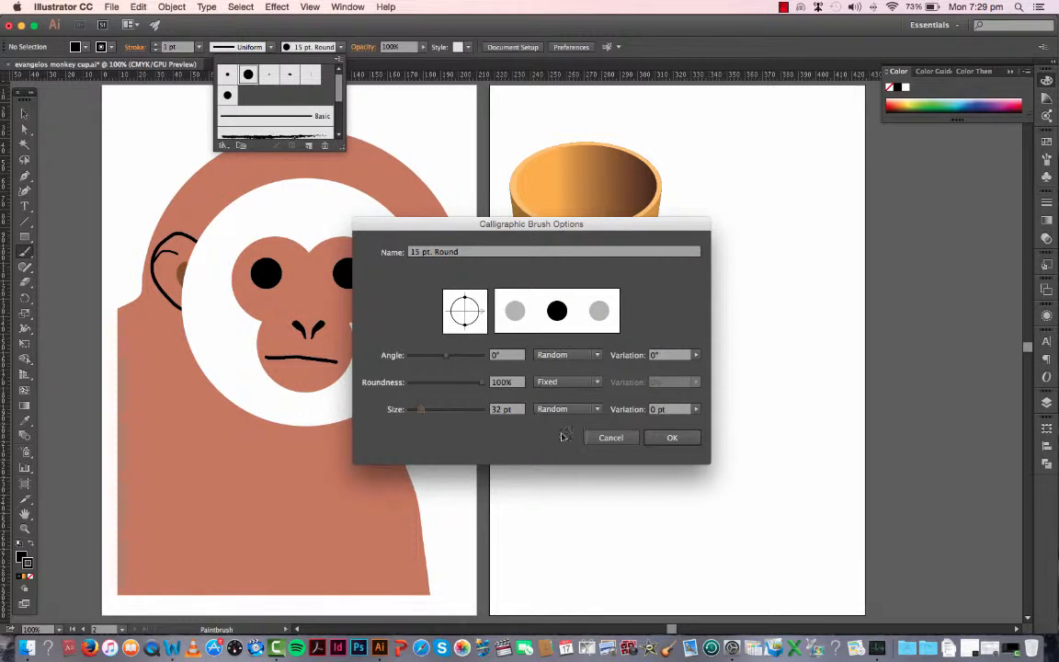
click(672, 438)
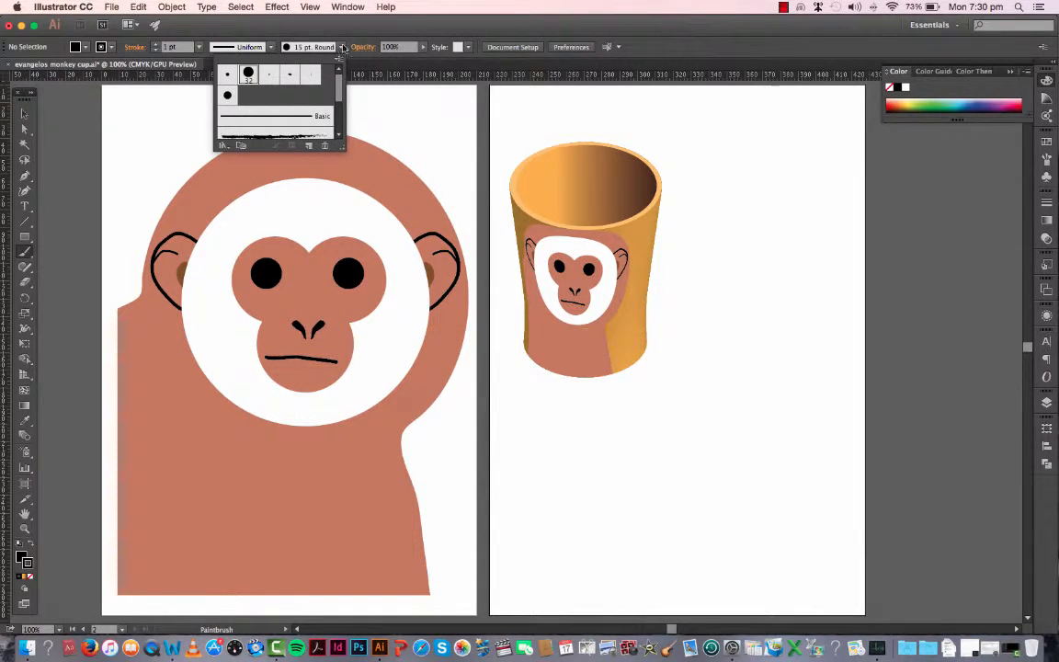
click(750, 190)
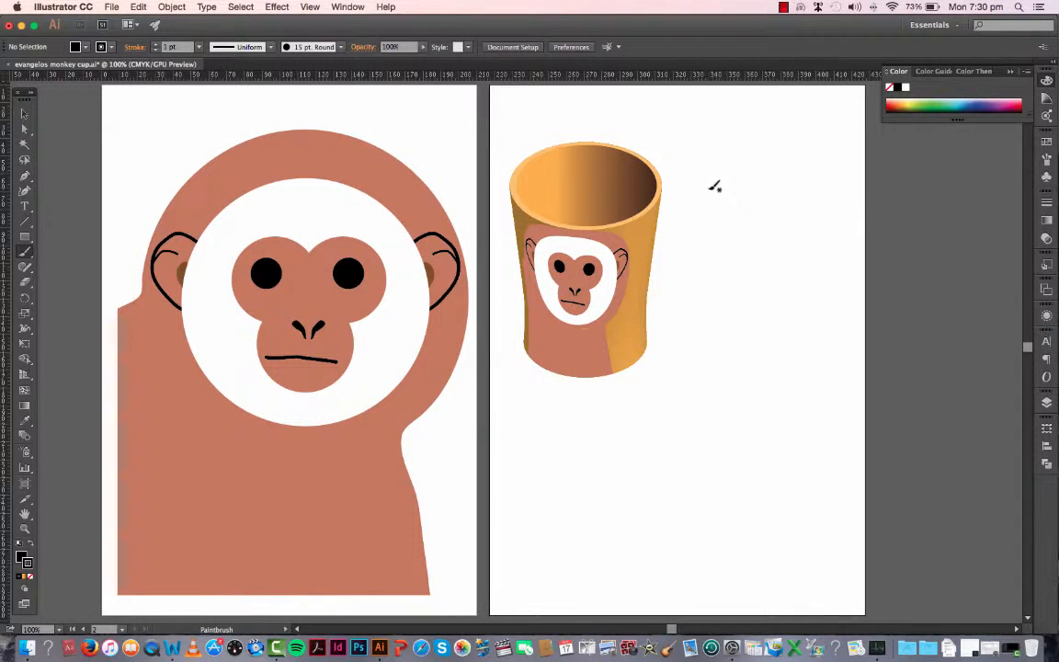
mouse_move(719, 182)
mouse_down()
mouse_move(753, 192)
mouse_move(761, 228)
mouse_move(685, 335)
mouse_up()
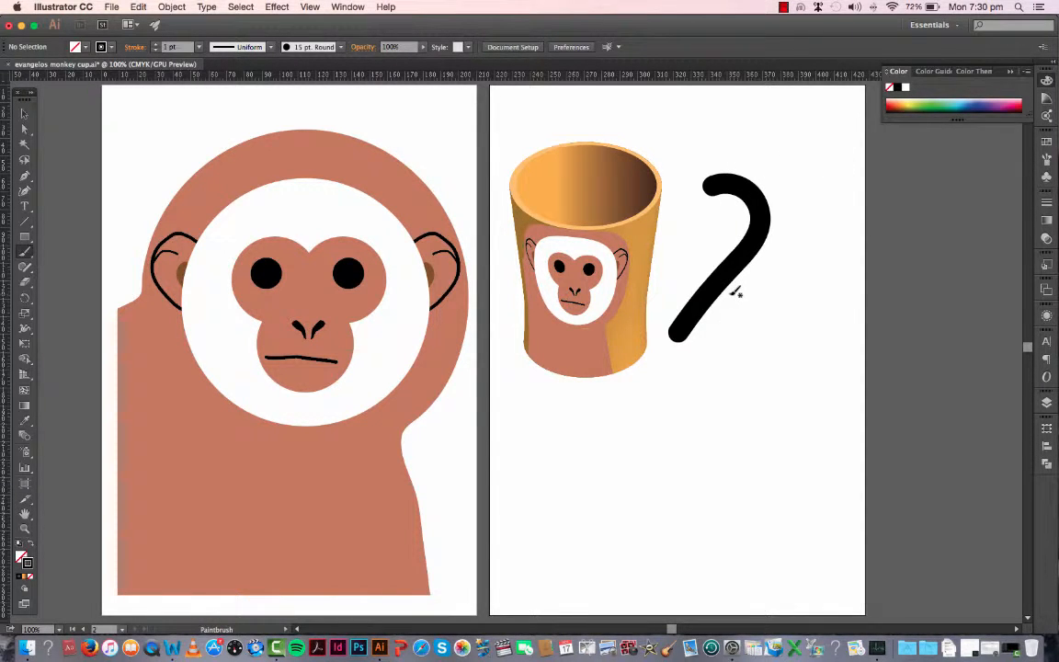
Step: Expand the appearance of the painted handle stroke and recolour it with the orange sampled from the cup's side
click(25, 114)
click(746, 189)
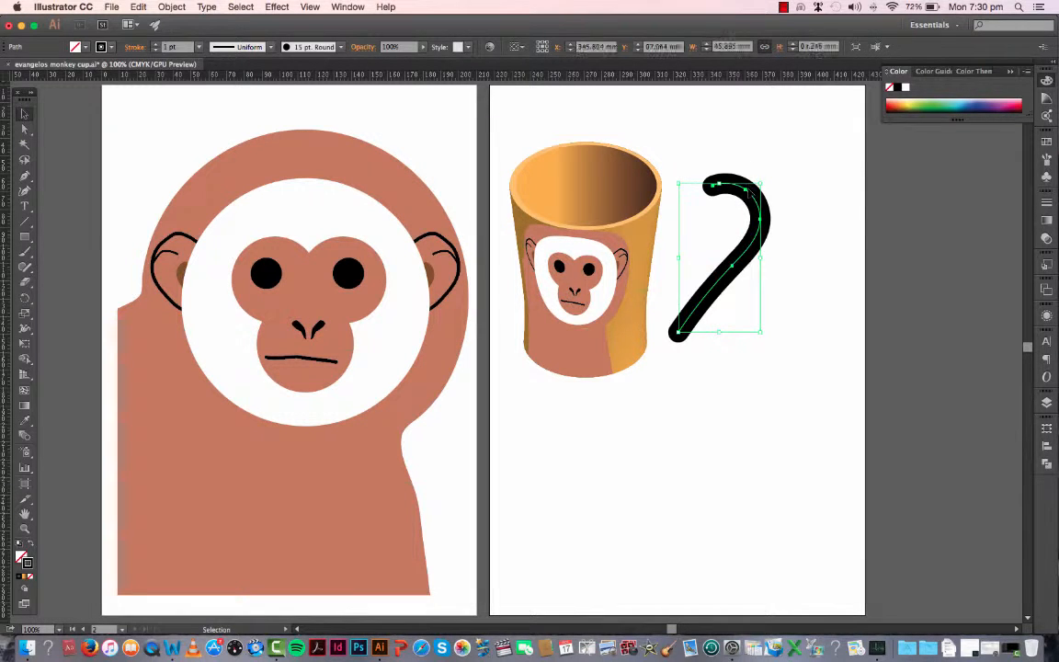
click(165, 7)
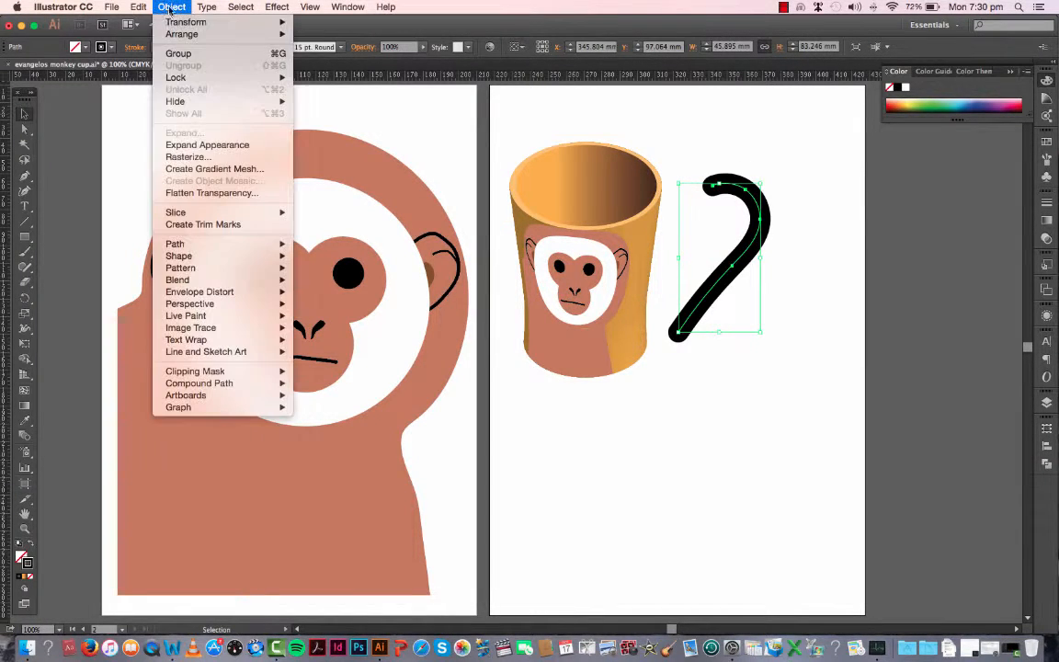
click(191, 149)
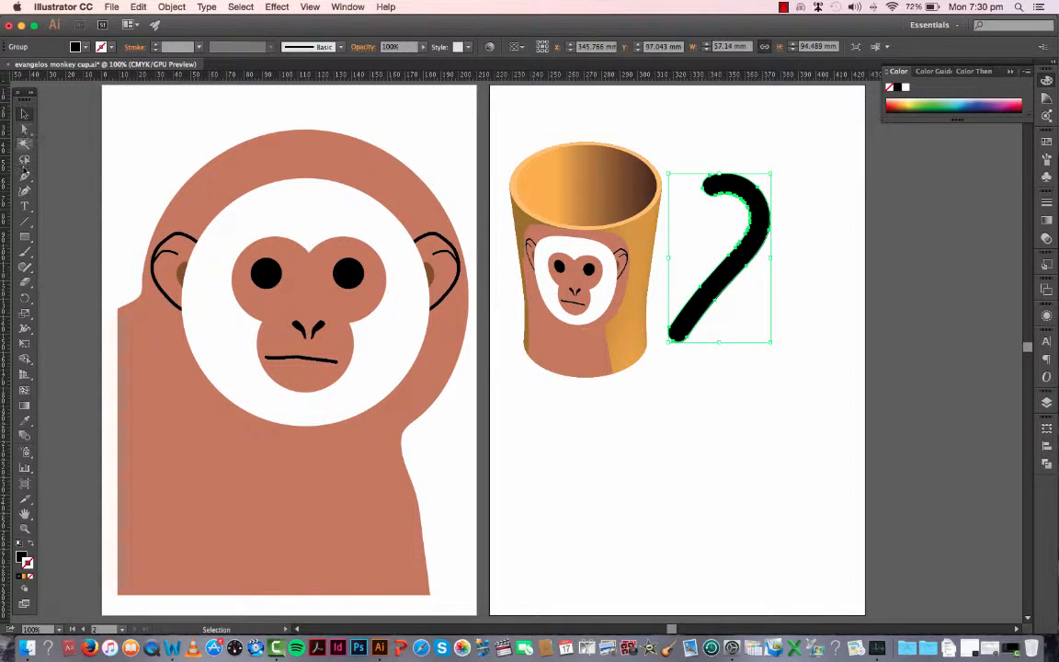
click(24, 420)
click(644, 234)
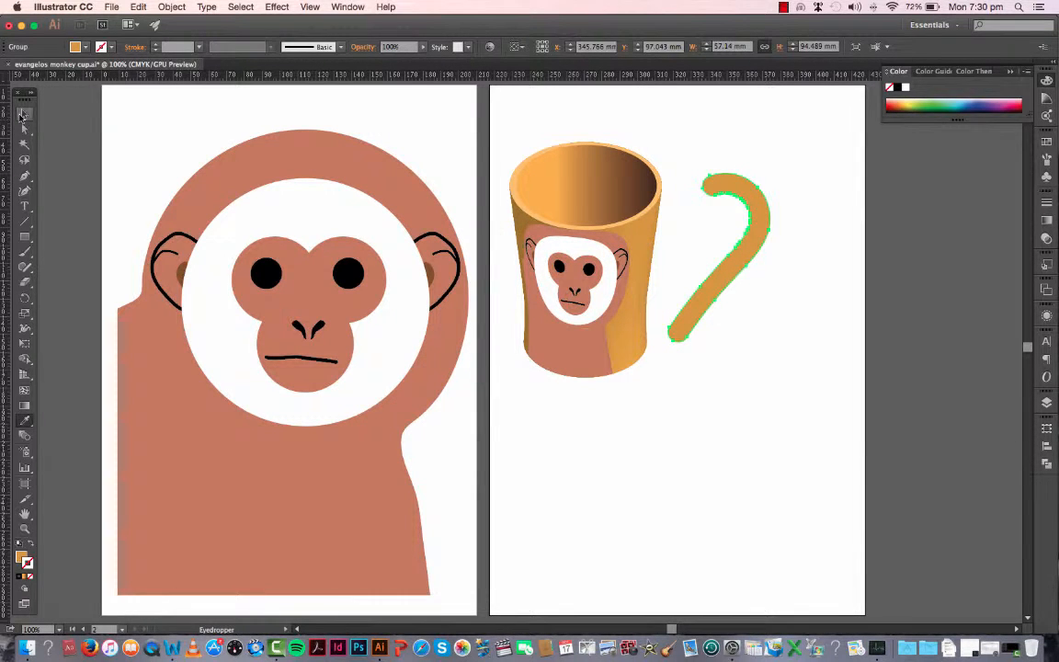
Step: Scale the handle down to about 44 × 80 mm and place it overlapping the right side of the cup
click(23, 115)
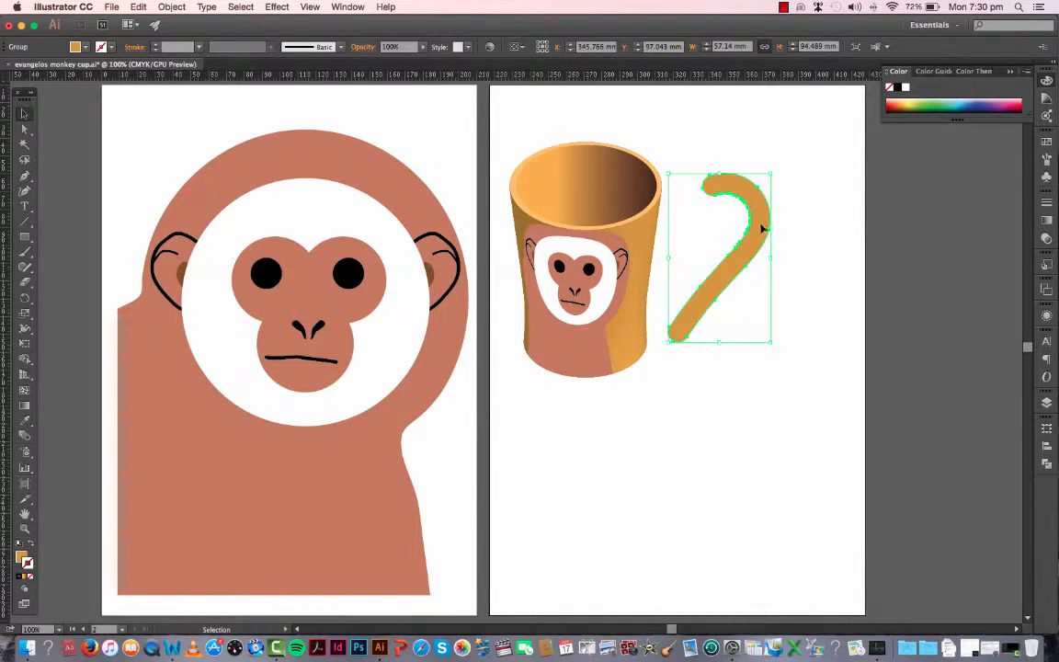
drag(761, 229, 715, 254)
drag(724, 196, 706, 221)
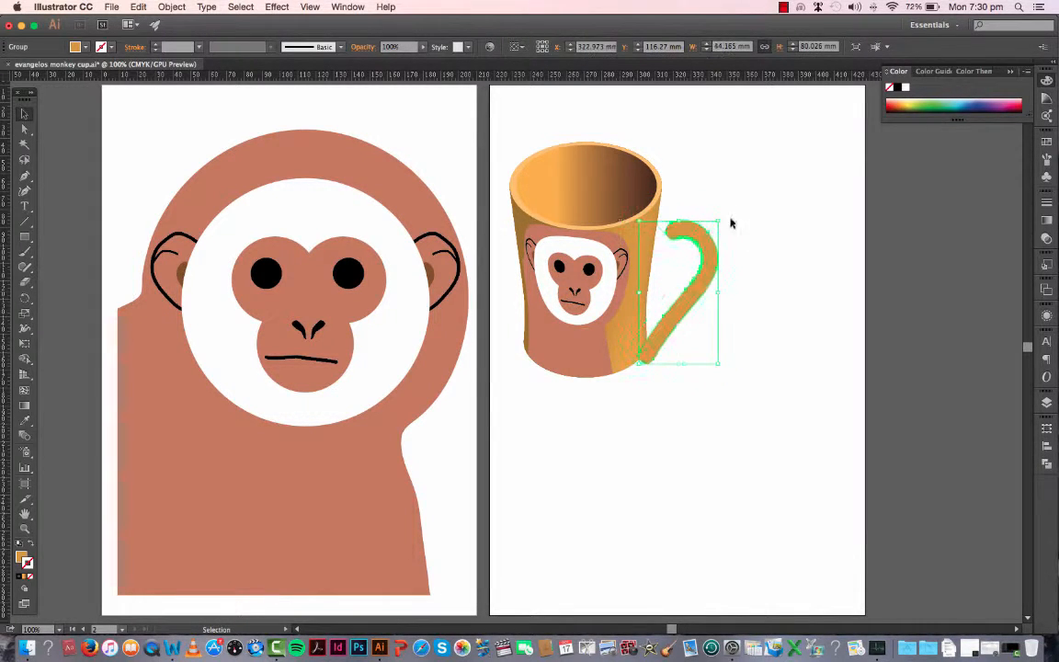
drag(708, 269, 699, 258)
drag(671, 306, 673, 297)
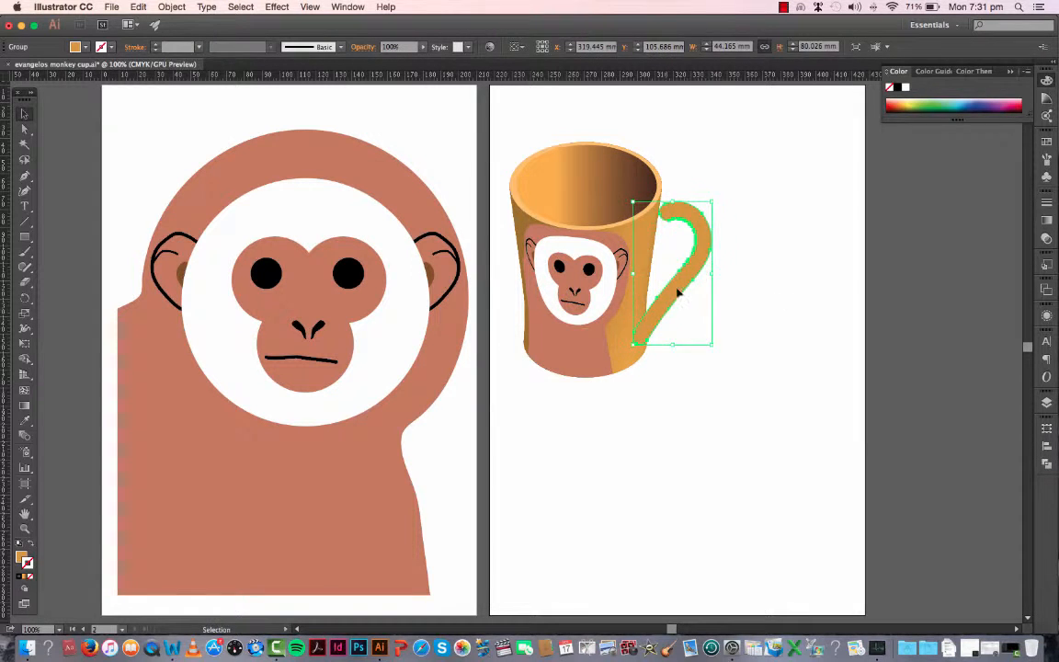
drag(702, 239, 693, 246)
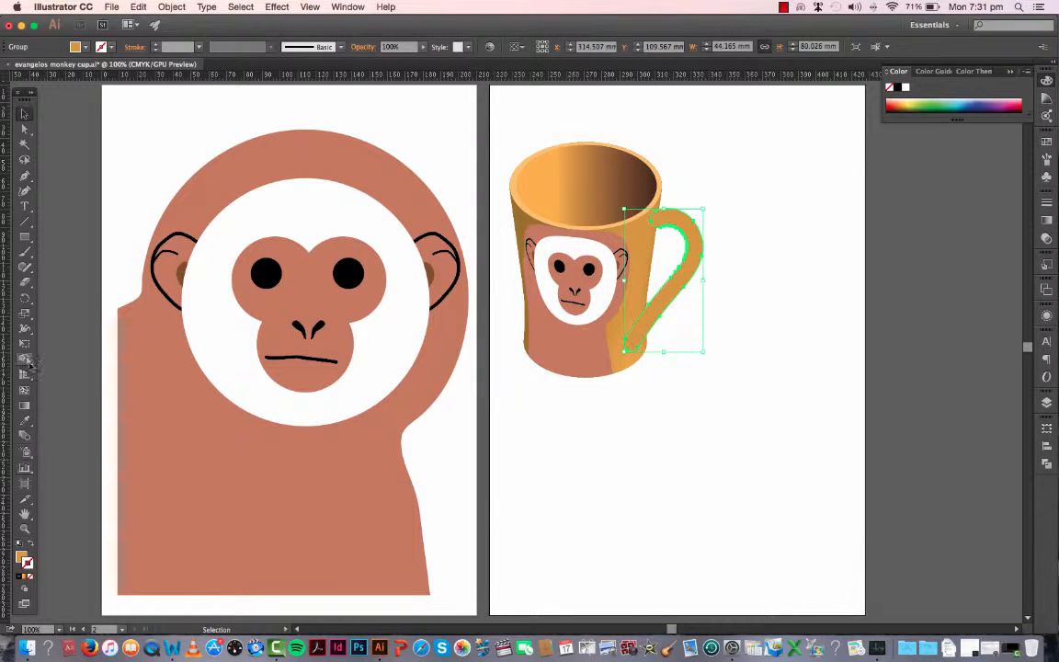
Step: Add a gradient mesh point at the handle's upper bend and give it a near-white tint as a highlight
click(25, 390)
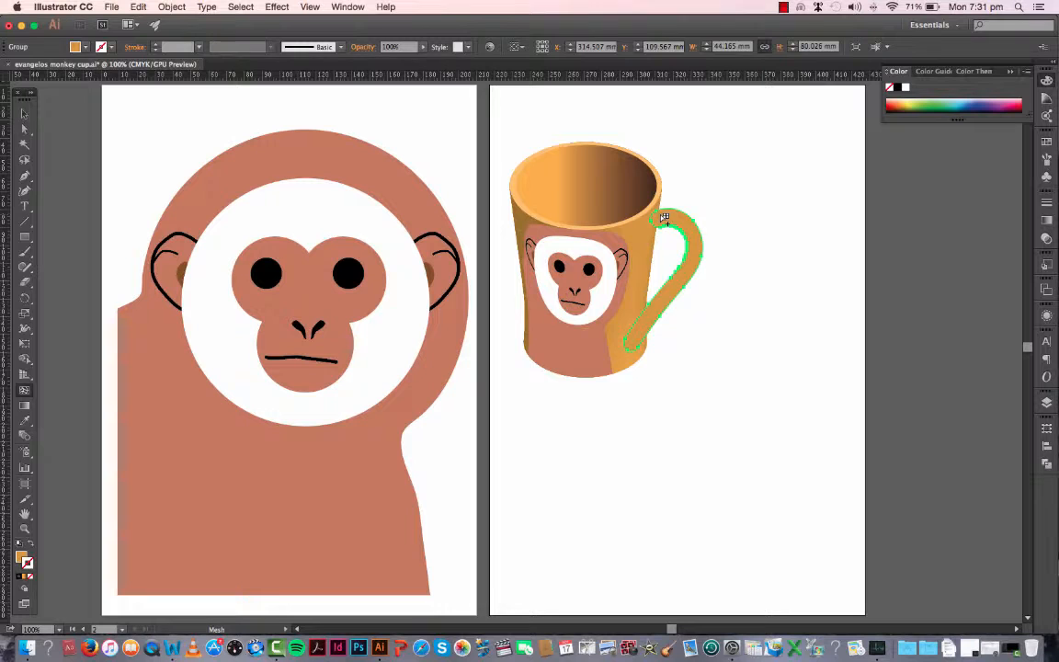
click(691, 223)
click(699, 233)
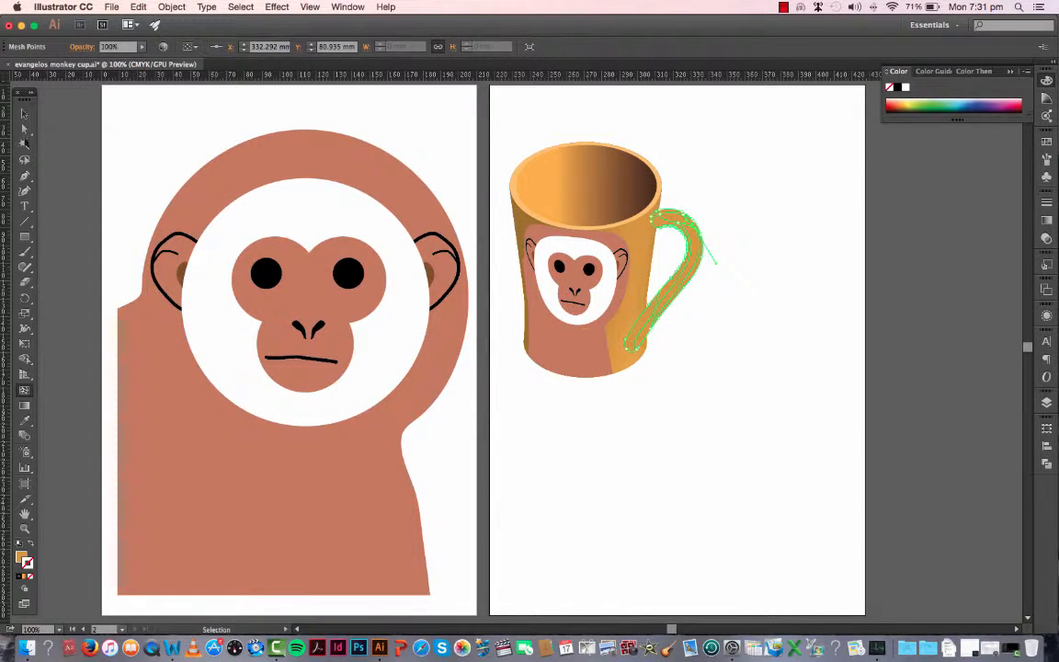
click(23, 557)
click(1047, 98)
click(1022, 116)
click(25, 114)
click(770, 184)
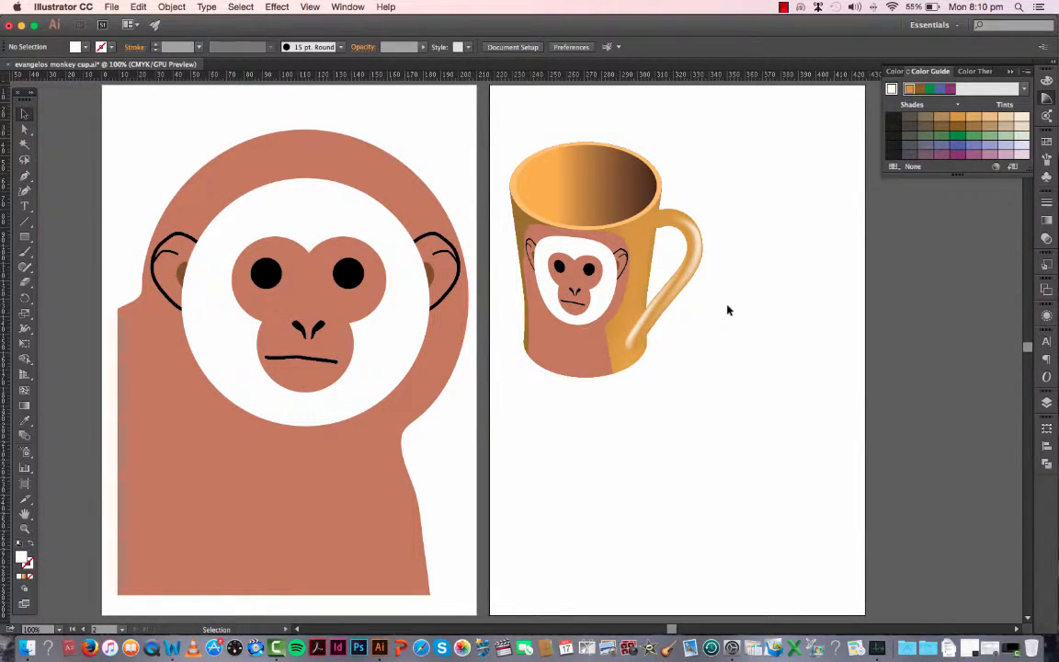
Step: Rotate the handle slightly counterclockwise, reduce it to about 33 × 78 mm and nudge it into place against the cup's edge
click(699, 254)
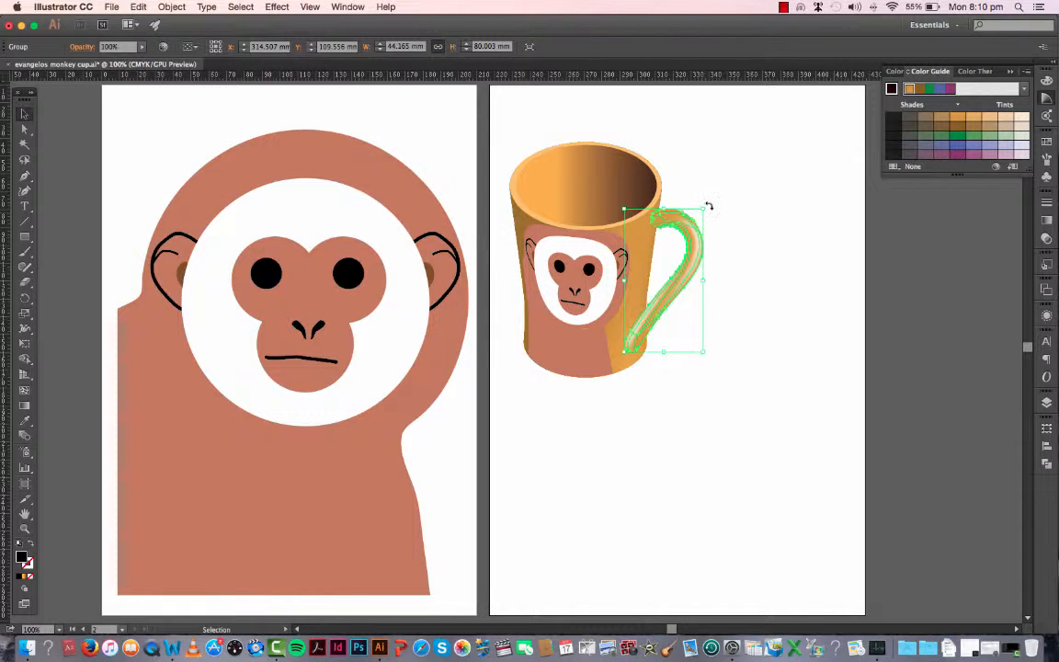
drag(709, 207, 684, 238)
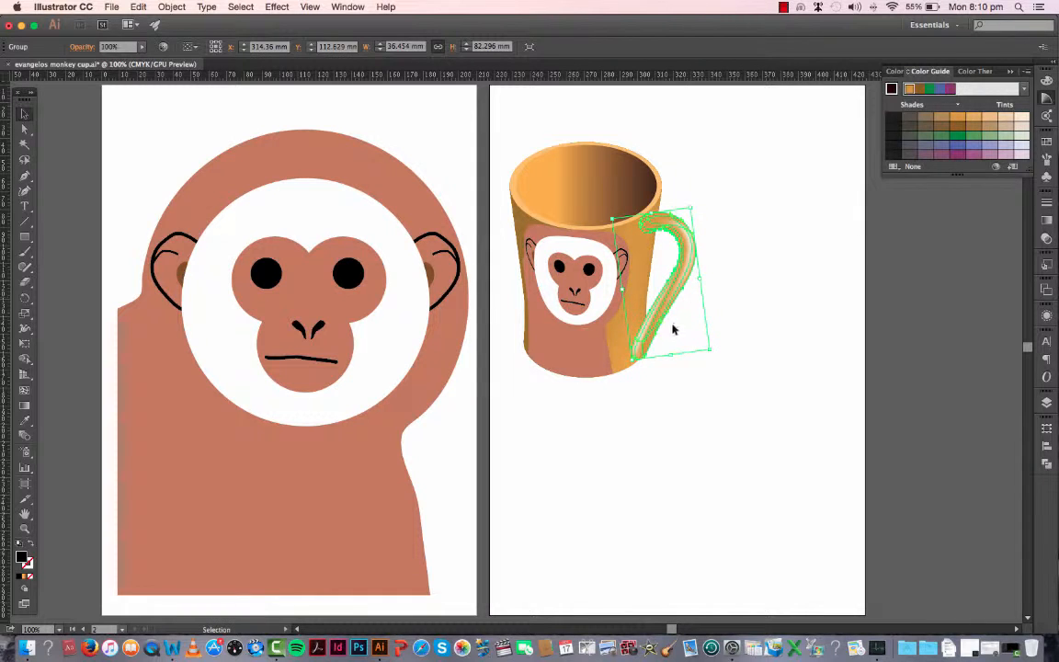
drag(671, 355, 729, 338)
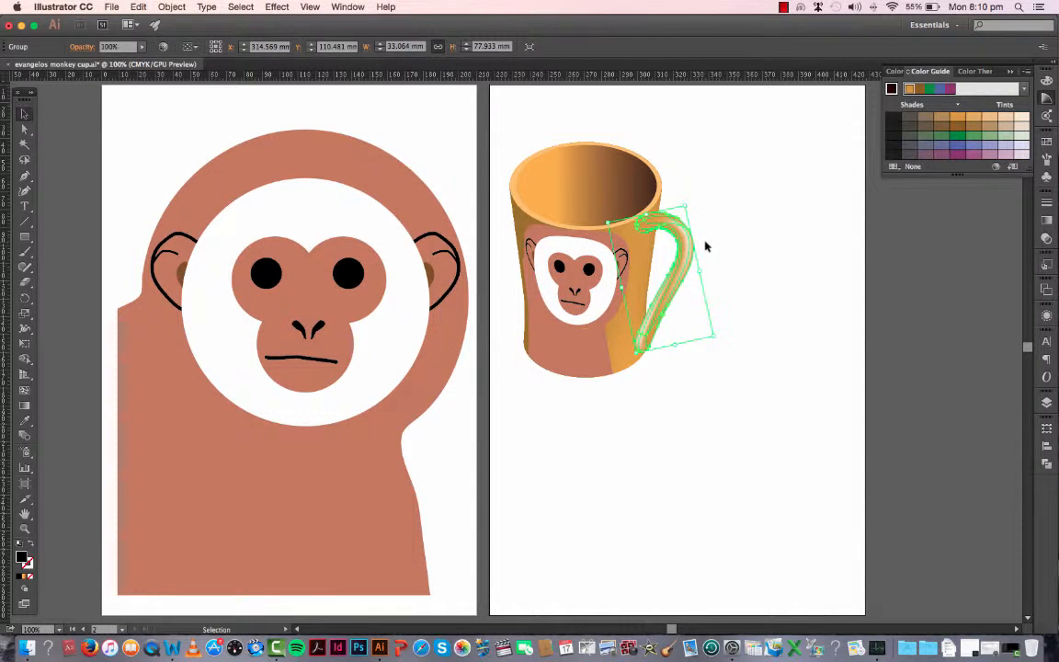
key(Right)
key(Right)
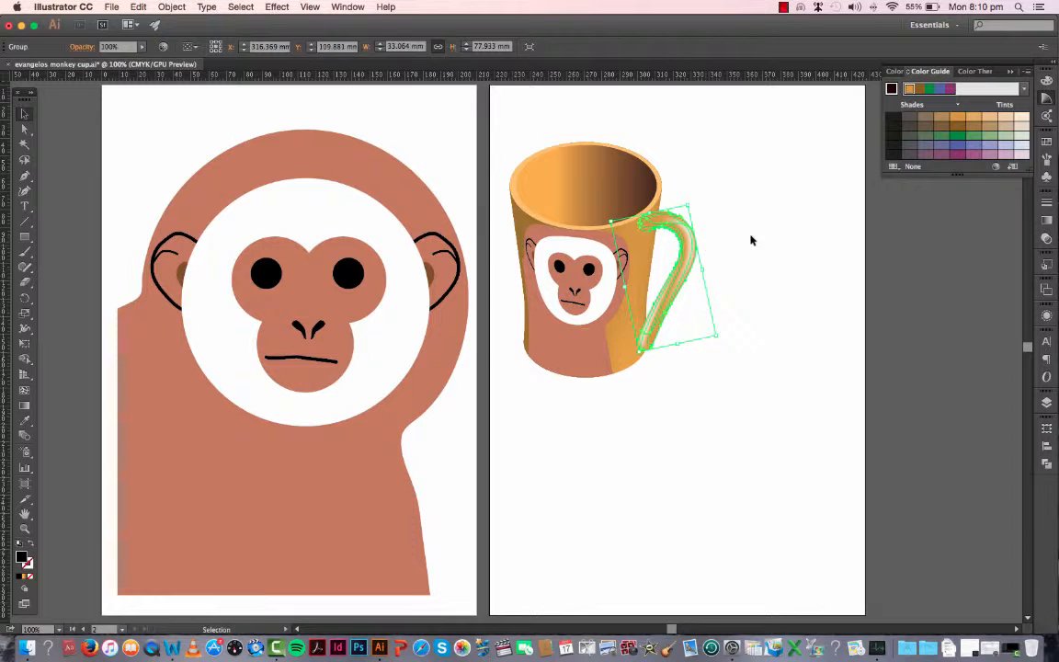
click(750, 240)
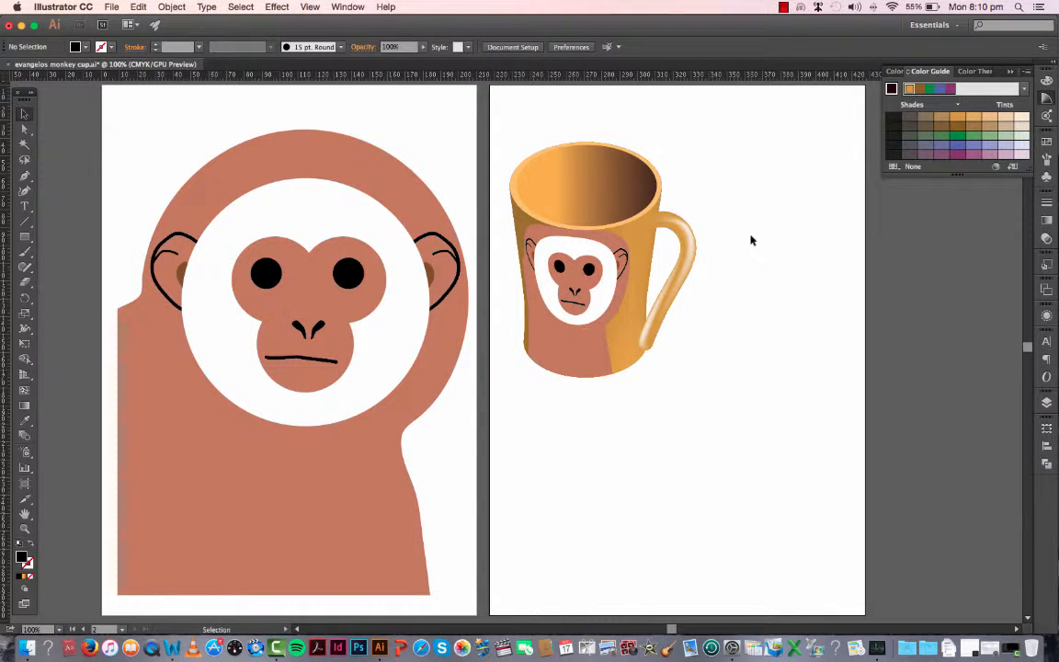